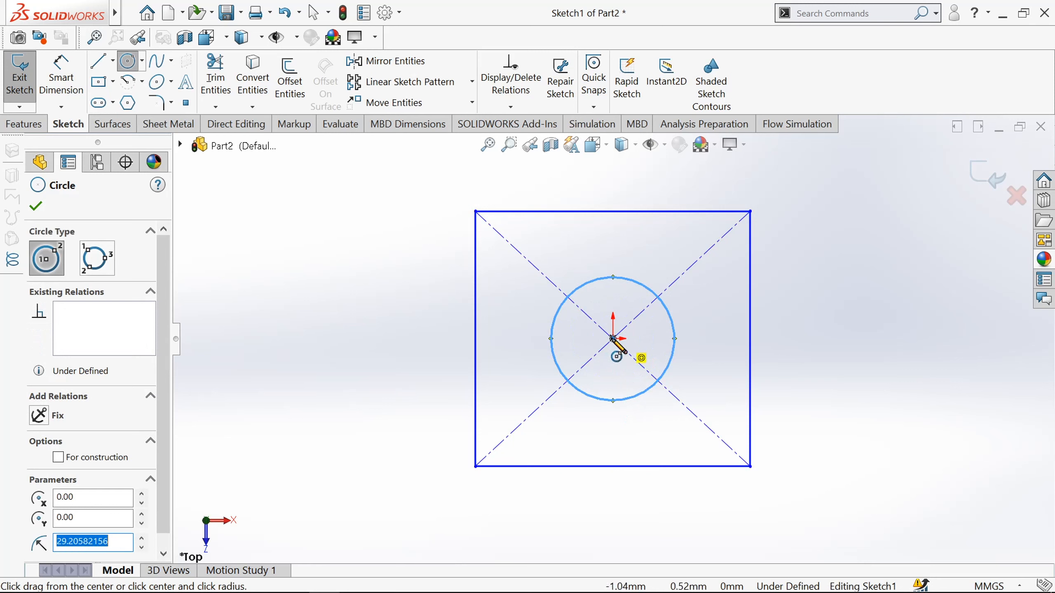
Sketch a circle of about 18.6 mm radius at the origin and two small concentric circles left of it, the inner about 5.7 mm in radius
{"action": "left_click_drag", "start_coordinate": [613, 338], "coordinate": [630, 373]}
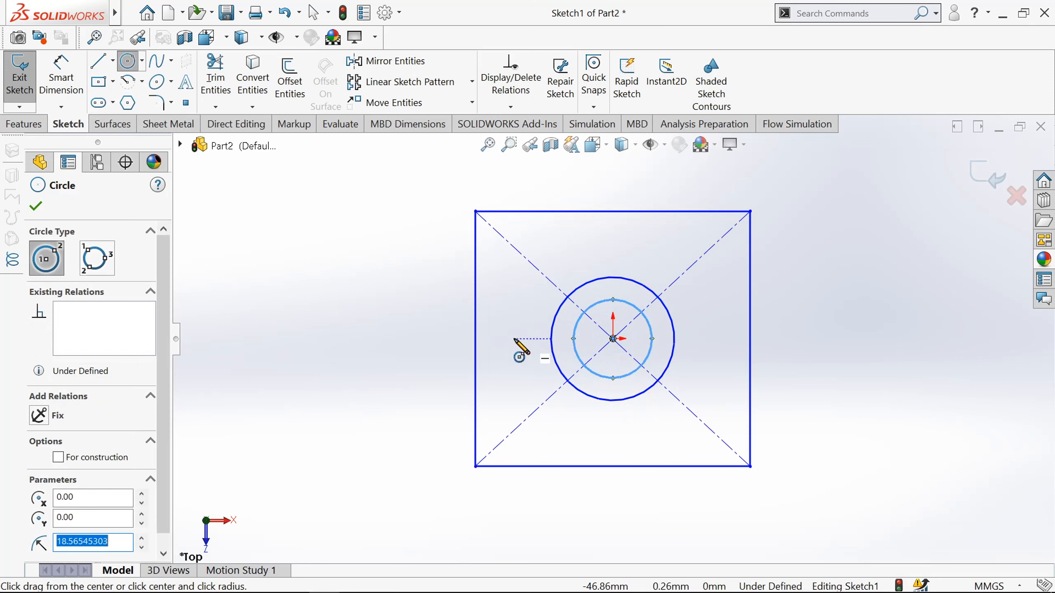
{"action": "left_click_drag", "start_coordinate": [515, 339], "coordinate": [512, 353]}
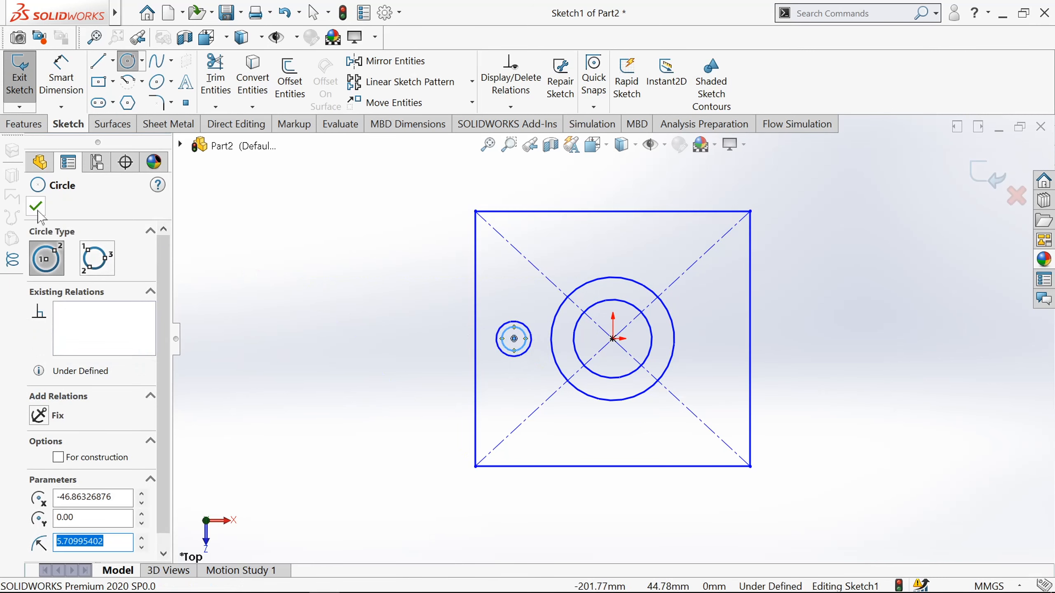
{"action": "key", "text": "Escape"}
Dimension the lower horizontal edge of the center rectangle to 72 mm
{"action": "left_click", "coordinate": [61, 82]}
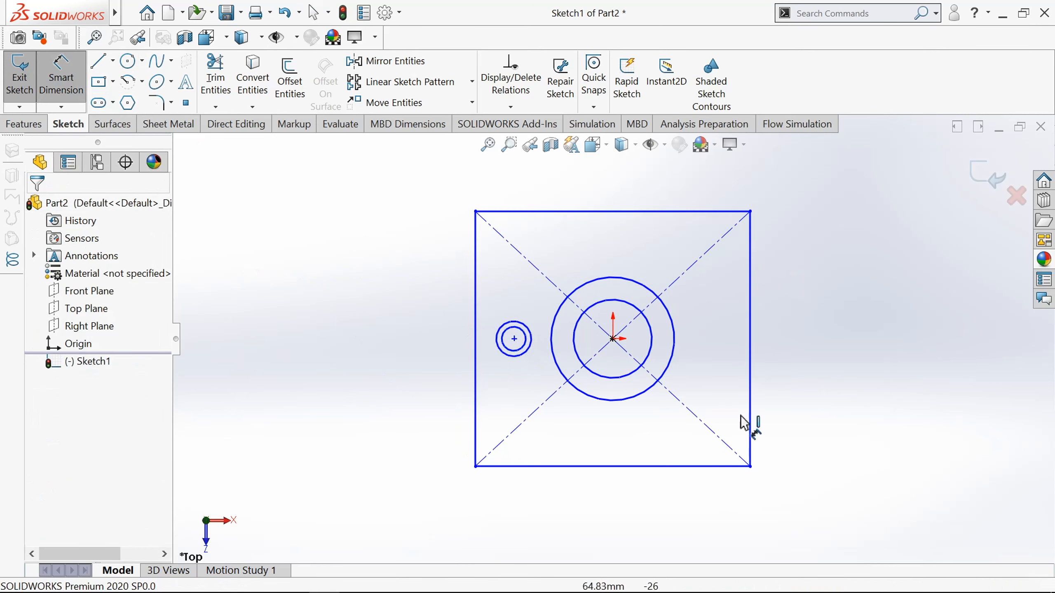
{"action": "left_click", "coordinate": [638, 497]}
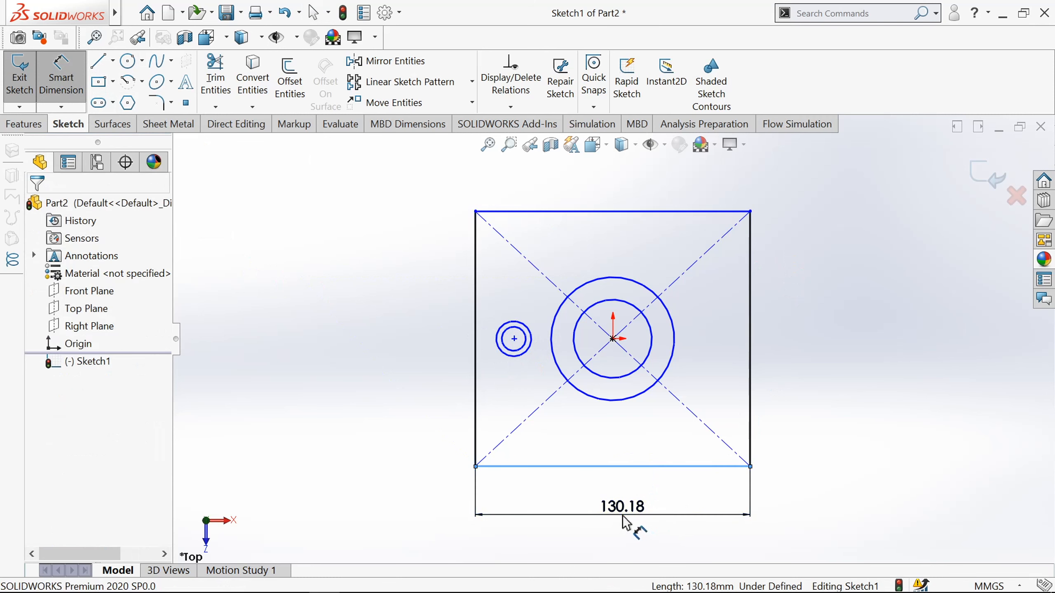
{"action": "left_click", "coordinate": [626, 523]}
{"action": "type", "text": "72"}
{"action": "key", "text": "Return"}
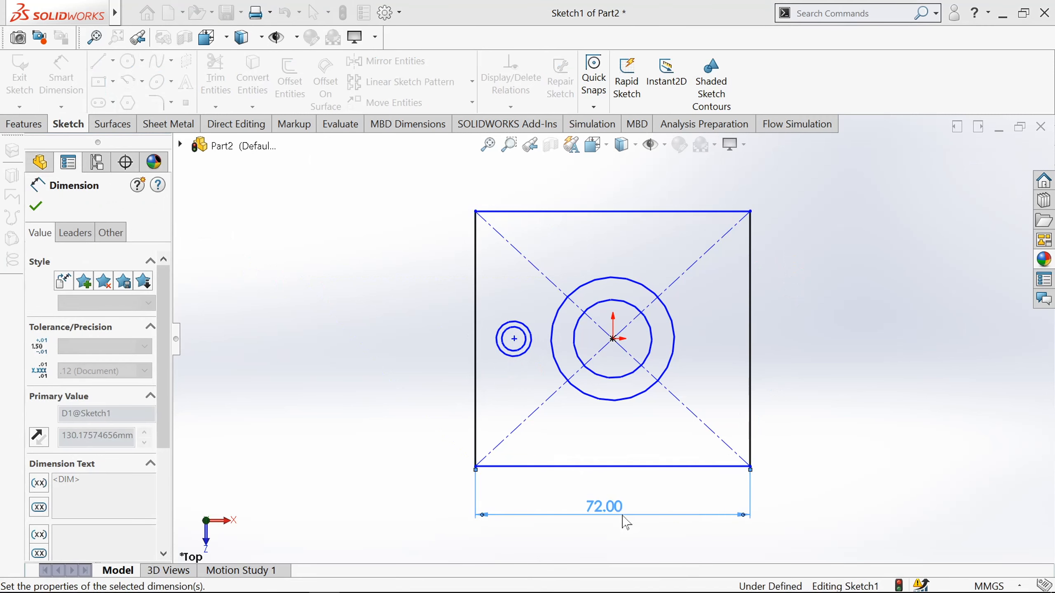
Dimension the right vertical edge of the rectangle to 72 mm
{"action": "left_click", "coordinate": [750, 339]}
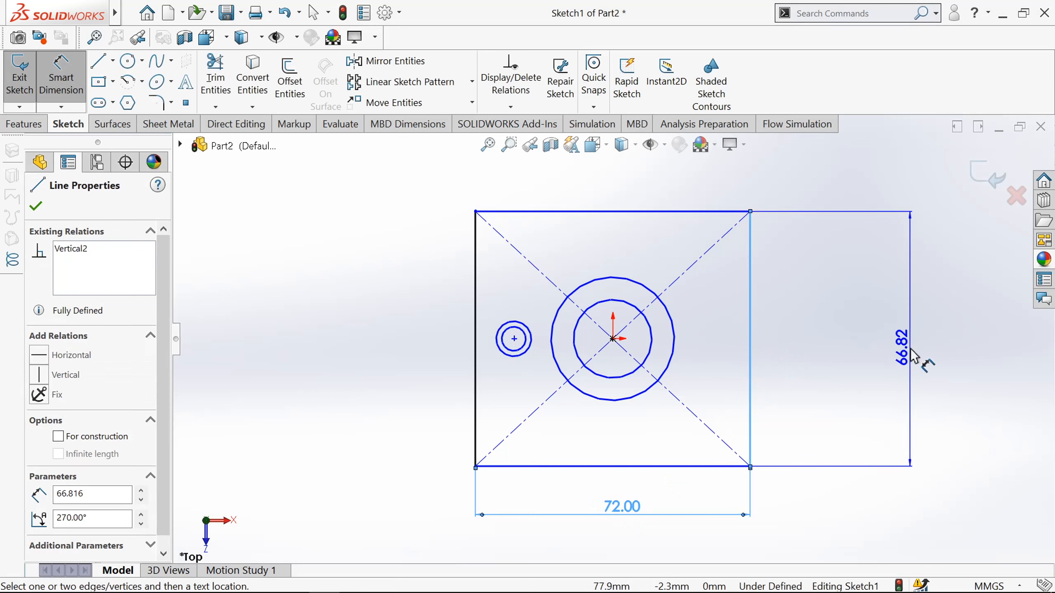
{"action": "left_click", "coordinate": [915, 357]}
{"action": "type", "text": "7"}
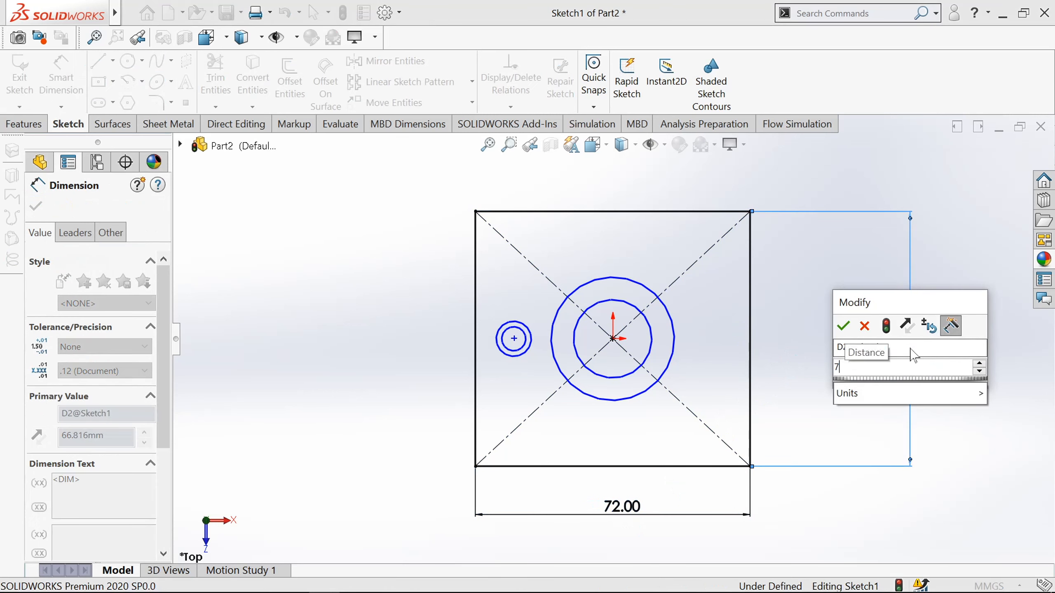
{"action": "type", "text": "2"}
{"action": "key", "text": "Return"}
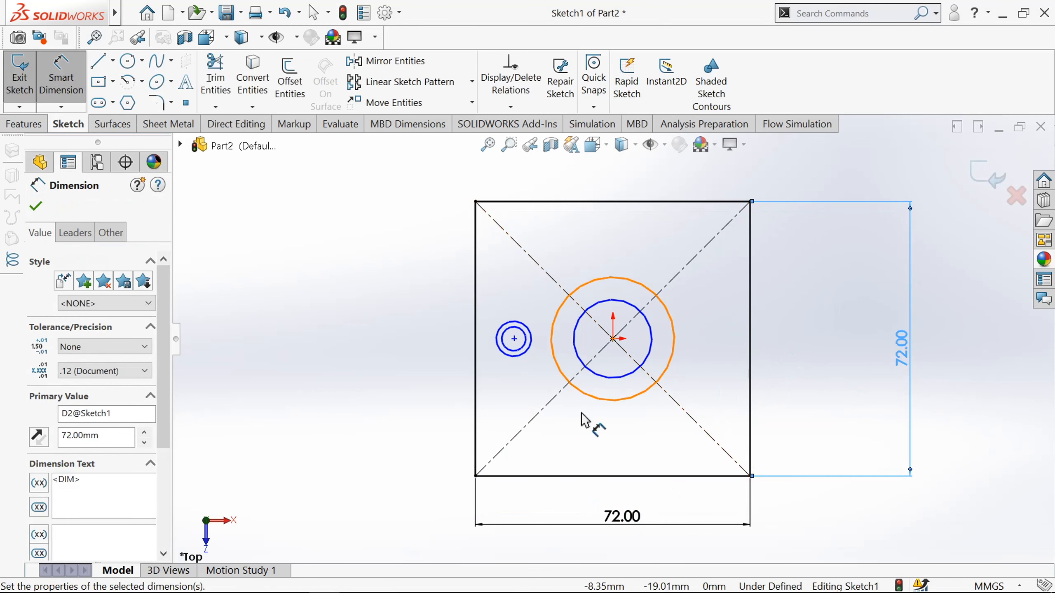
Dimension the two concentric circles at the origin with diameters of 30 mm for the outer and 14 mm for the inner
{"action": "scroll", "coordinate": [589, 424], "scroll_direction": "down", "scroll_amount": 3}
{"action": "left_click", "coordinate": [728, 310]}
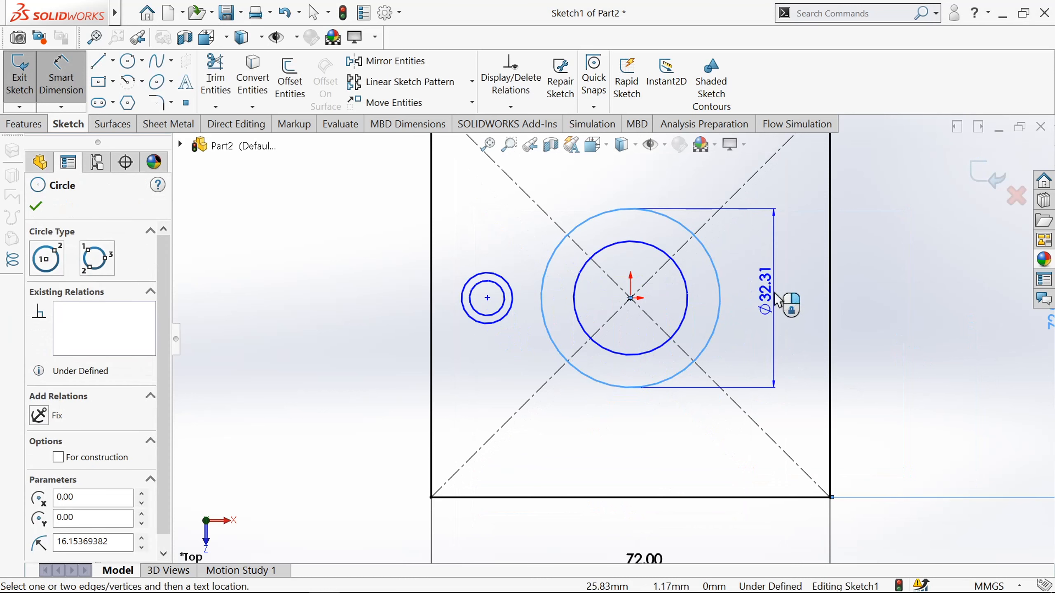
{"action": "left_click", "coordinate": [777, 299]}
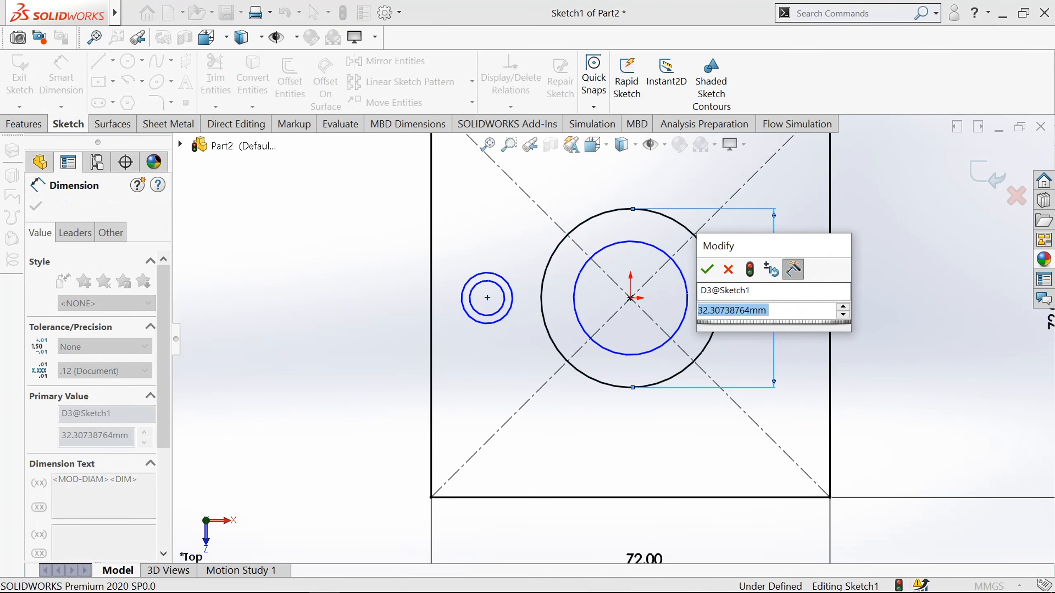
{"action": "type", "text": "30"}
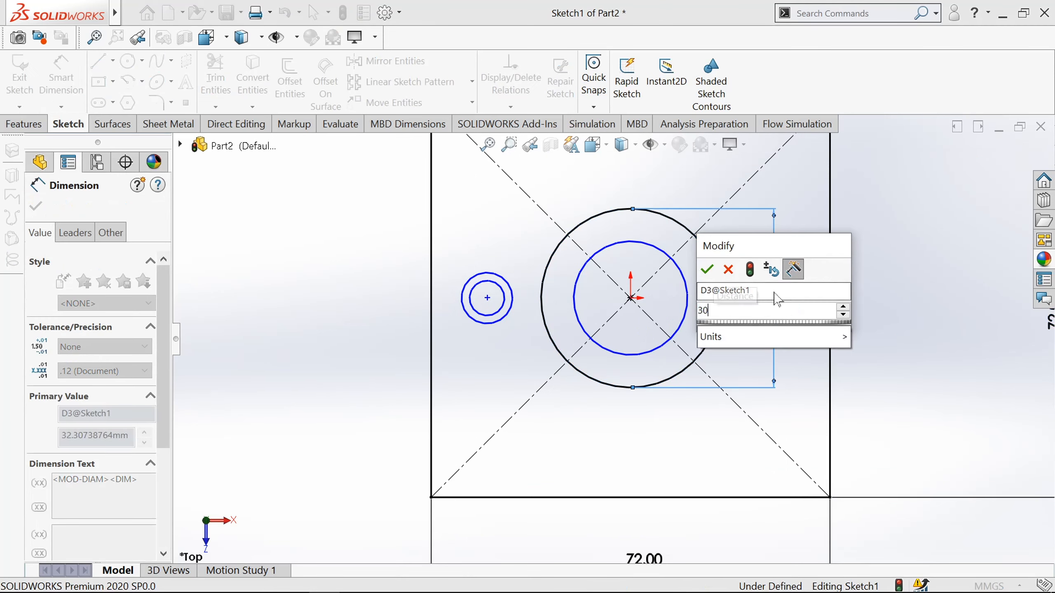
{"action": "left_click", "coordinate": [707, 270]}
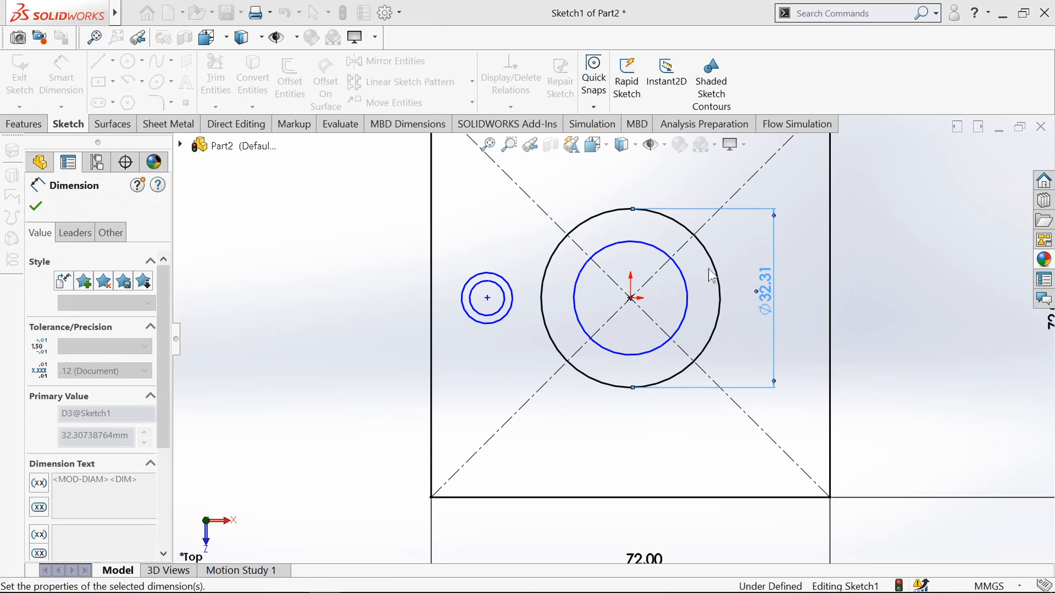
{"action": "left_click", "coordinate": [682, 323]}
{"action": "left_click", "coordinate": [655, 439]}
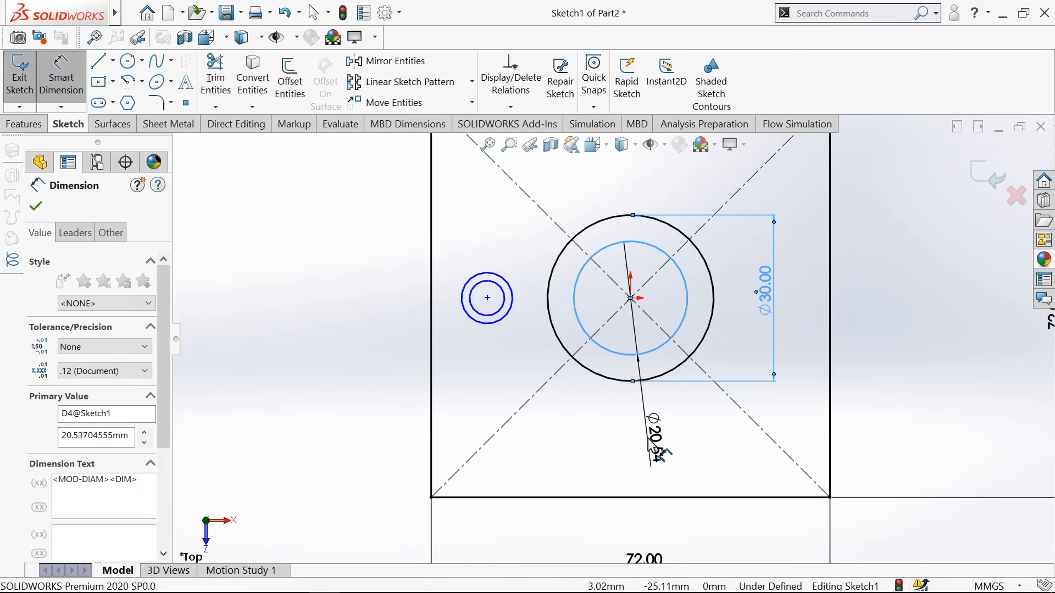
{"action": "type", "text": "14"}
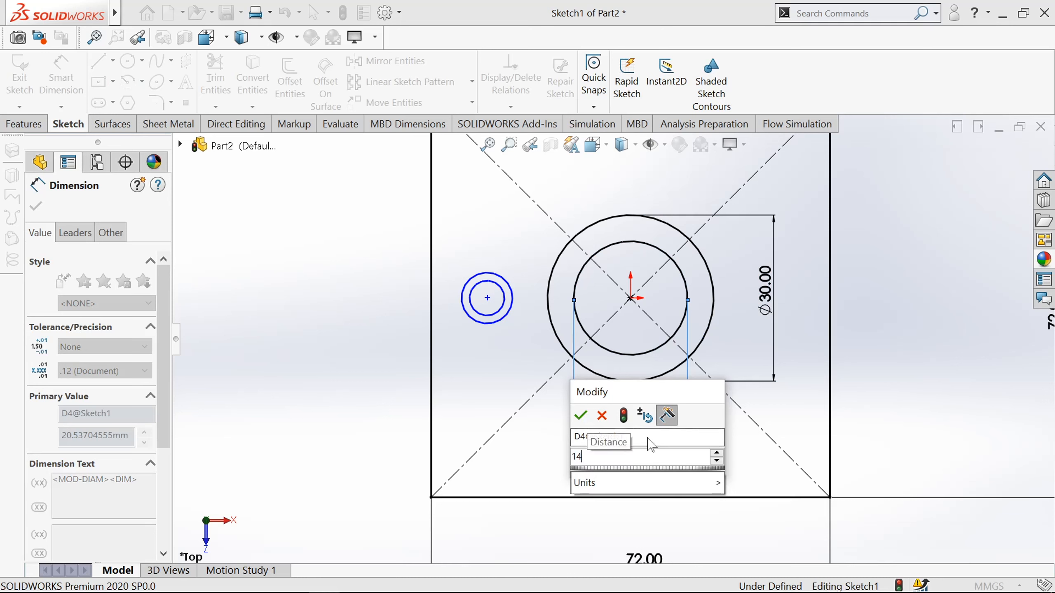
{"action": "left_click", "coordinate": [580, 416]}
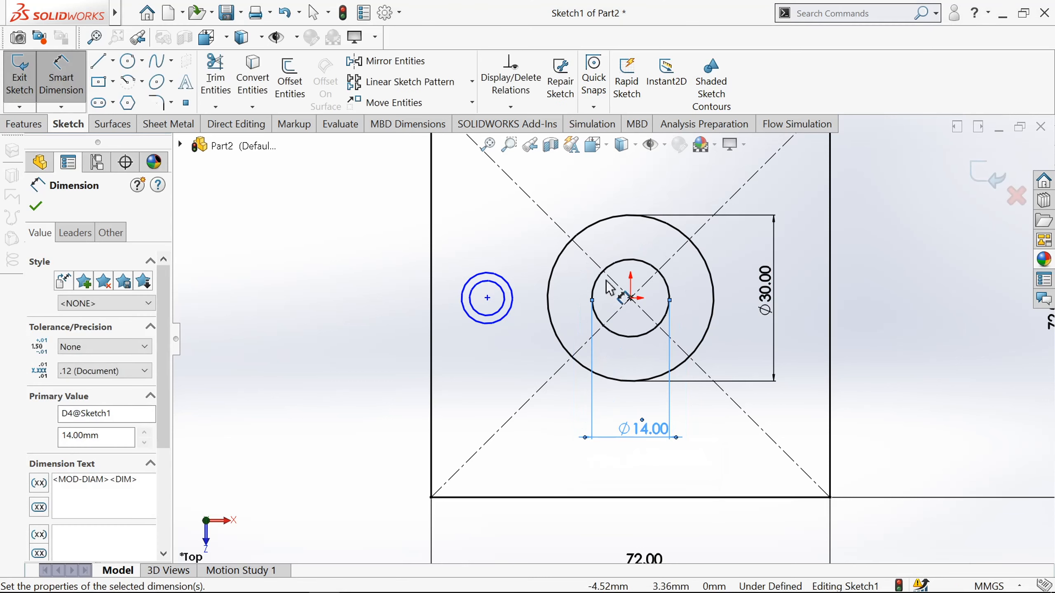
Dimension the two small concentric circles on the left with diameters of 10 mm for the outer and 8 mm for the inner
{"action": "scroll", "coordinate": [606, 281], "scroll_direction": "up", "scroll_amount": 2}
{"action": "left_click", "coordinate": [515, 339]}
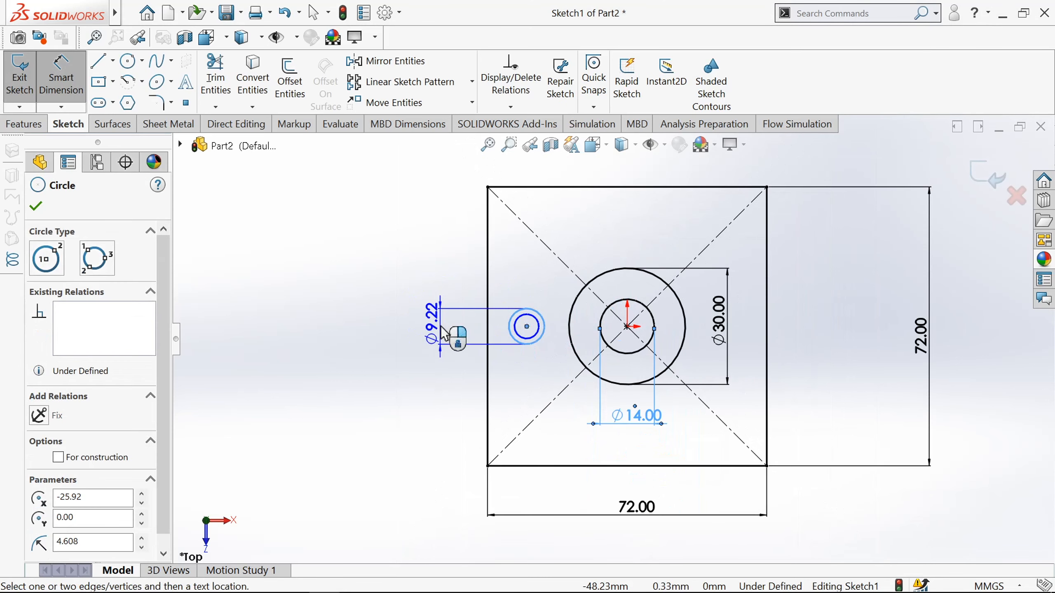
{"action": "left_click", "coordinate": [443, 332]}
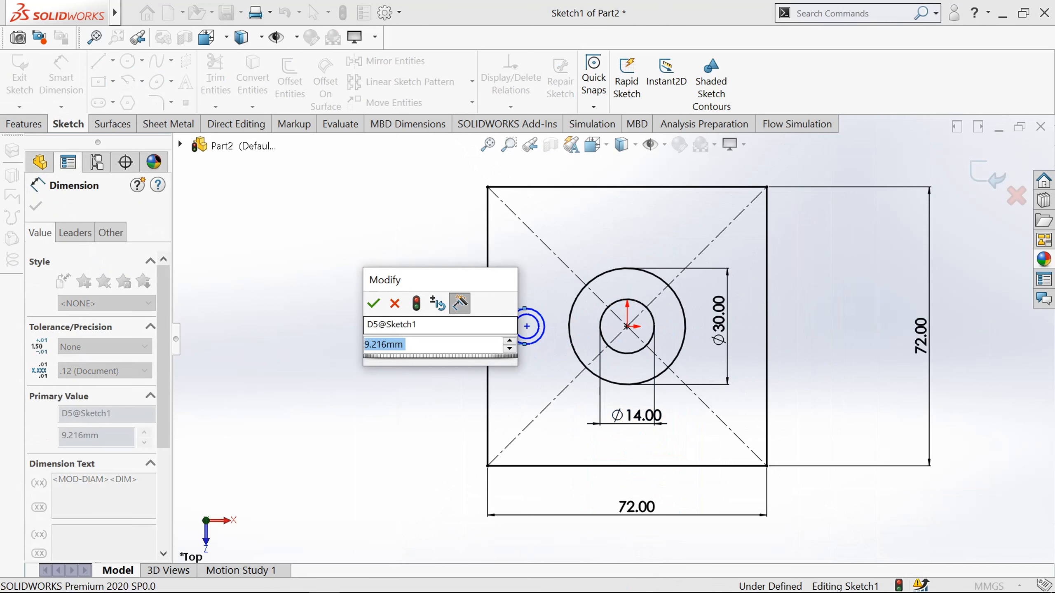
{"action": "type", "text": "10"}
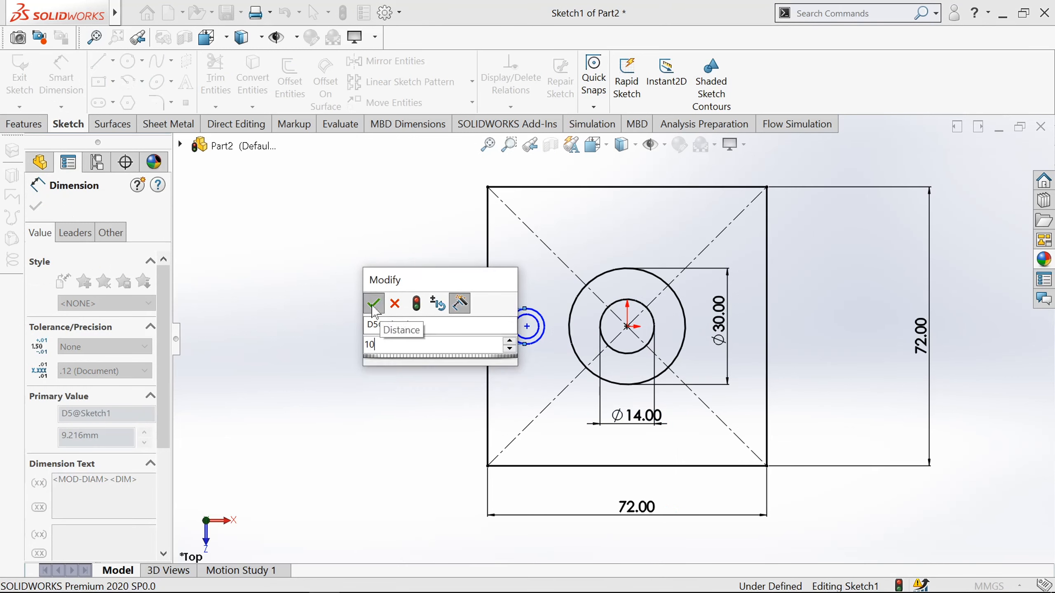
{"action": "left_click", "coordinate": [373, 303]}
{"action": "left_click", "coordinate": [516, 332]}
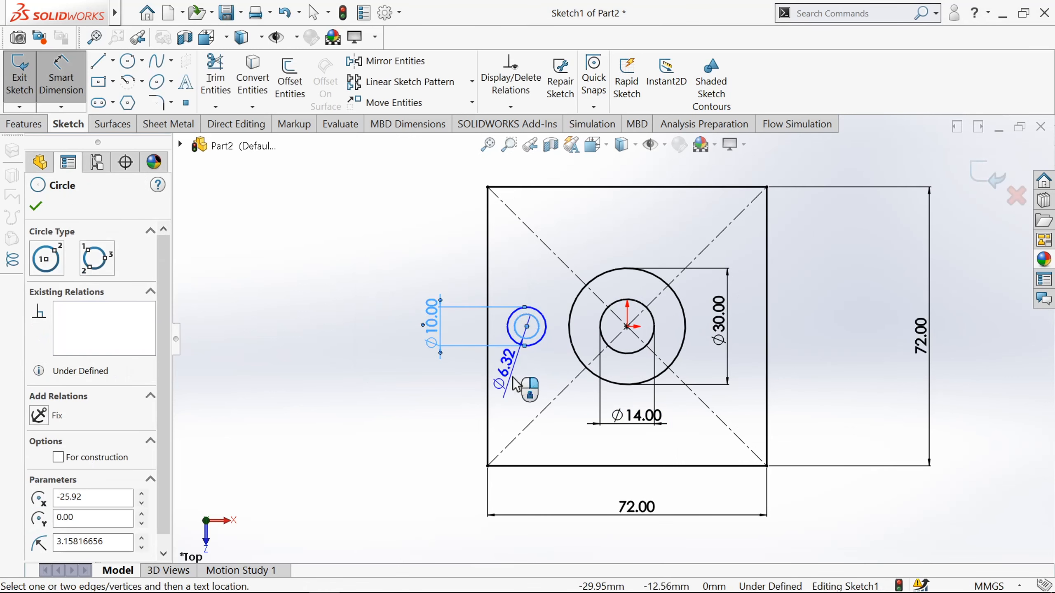
{"action": "left_click", "coordinate": [530, 382]}
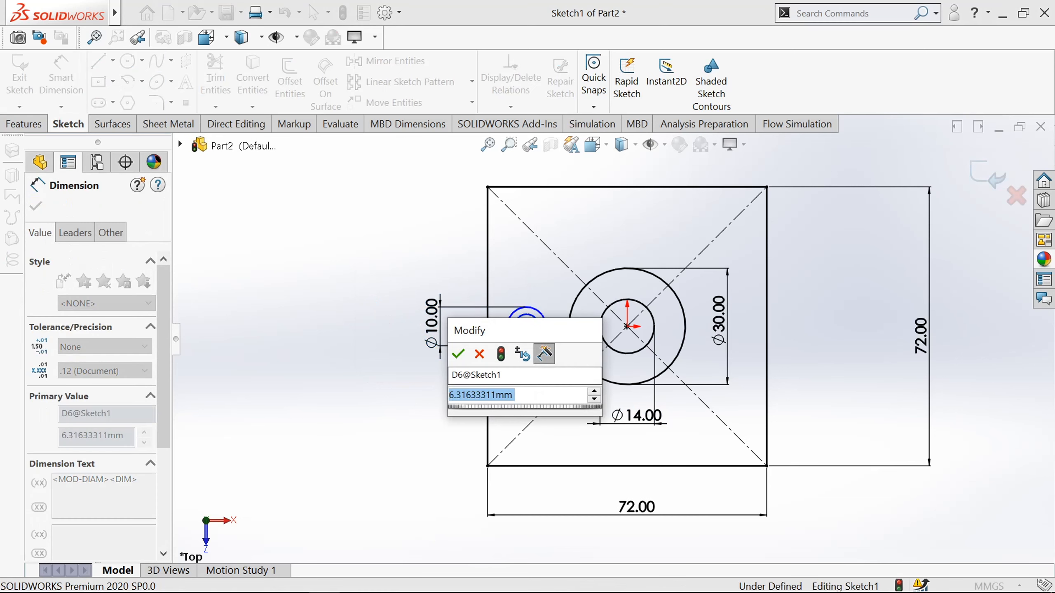
{"action": "type", "text": "8"}
{"action": "key", "text": "Return"}
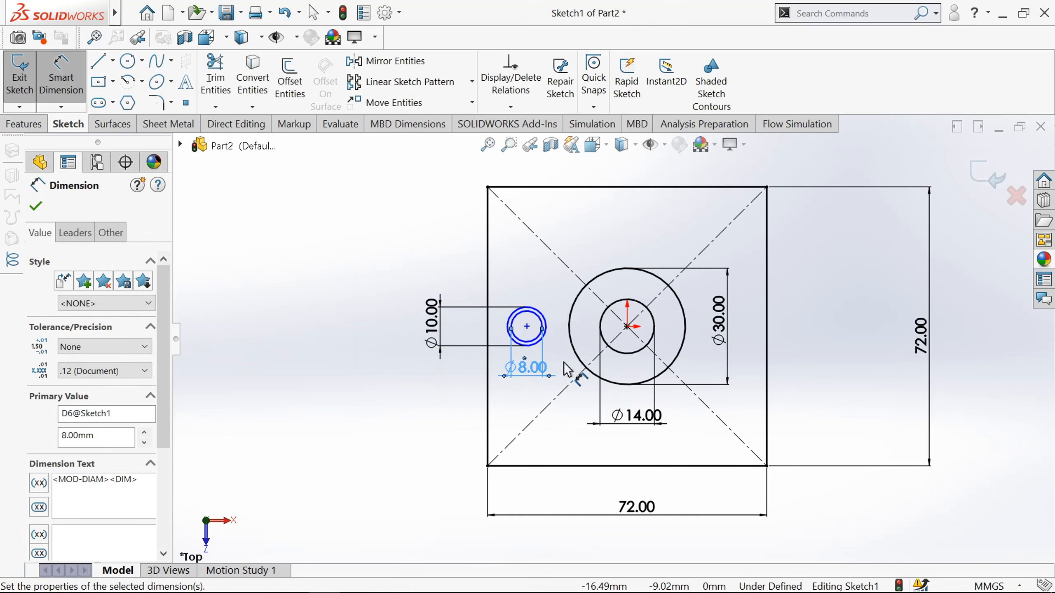
{"action": "scroll", "coordinate": [551, 366], "scroll_direction": "down", "scroll_amount": 2}
{"action": "left_click", "coordinate": [36, 207]}
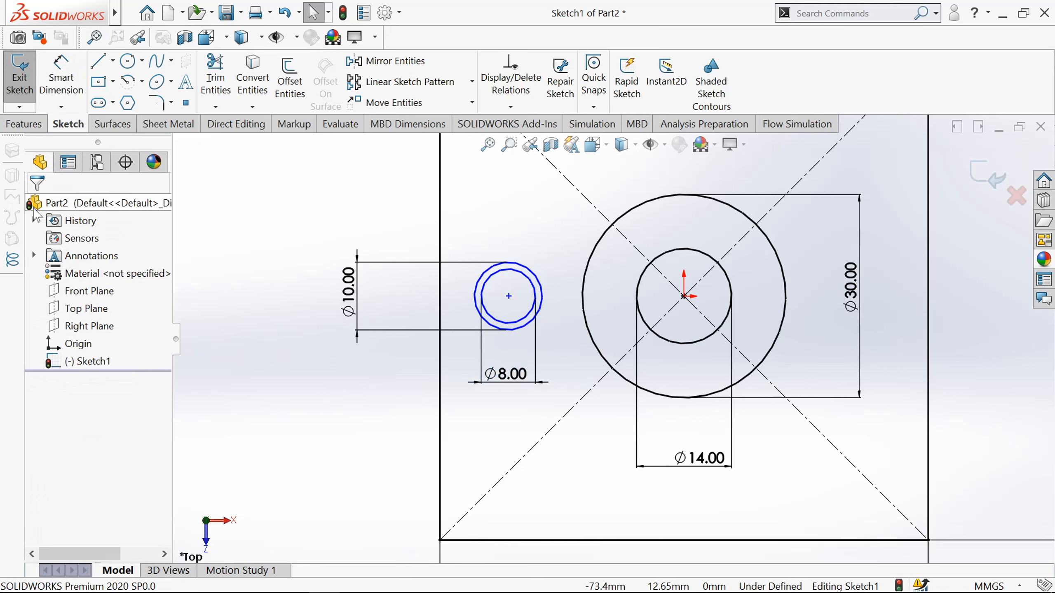
Dimension the horizontal distance between the small circles' center and the origin to 25 mm, placing it below the rectangle
{"action": "scroll", "coordinate": [497, 313], "scroll_direction": "down", "scroll_amount": 1}
{"action": "left_click", "coordinate": [61, 77]}
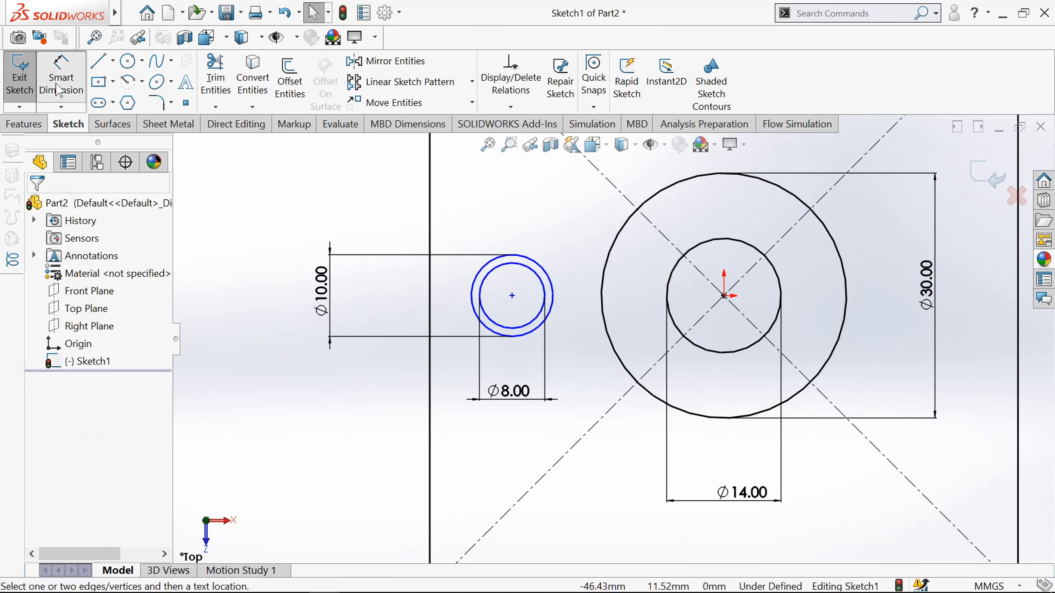
{"action": "left_click", "coordinate": [724, 296]}
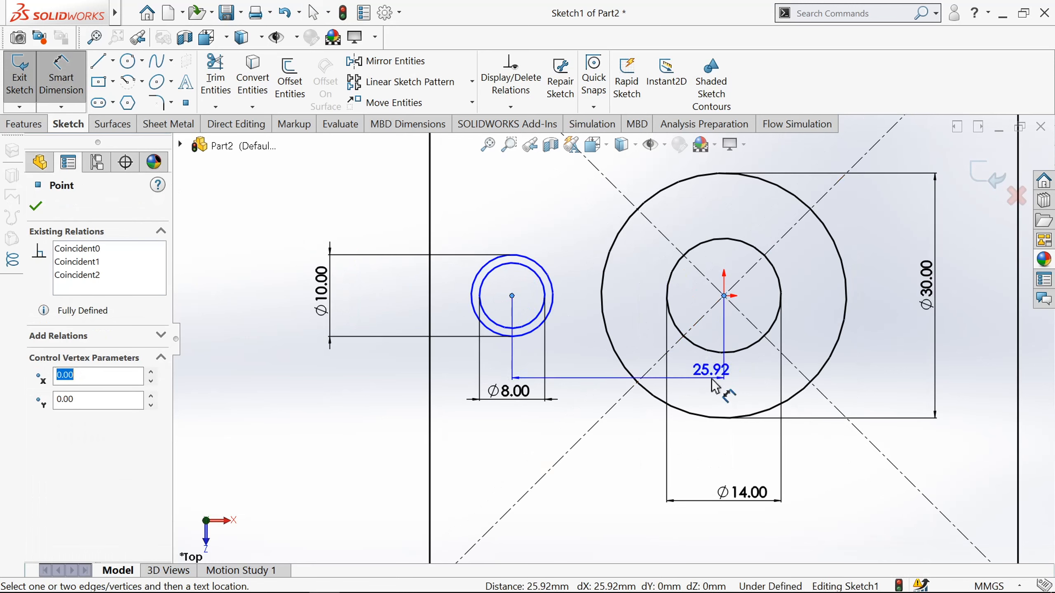
{"action": "scroll", "coordinate": [736, 395], "scroll_direction": "up", "scroll_amount": 4}
{"action": "left_click", "coordinate": [614, 551]}
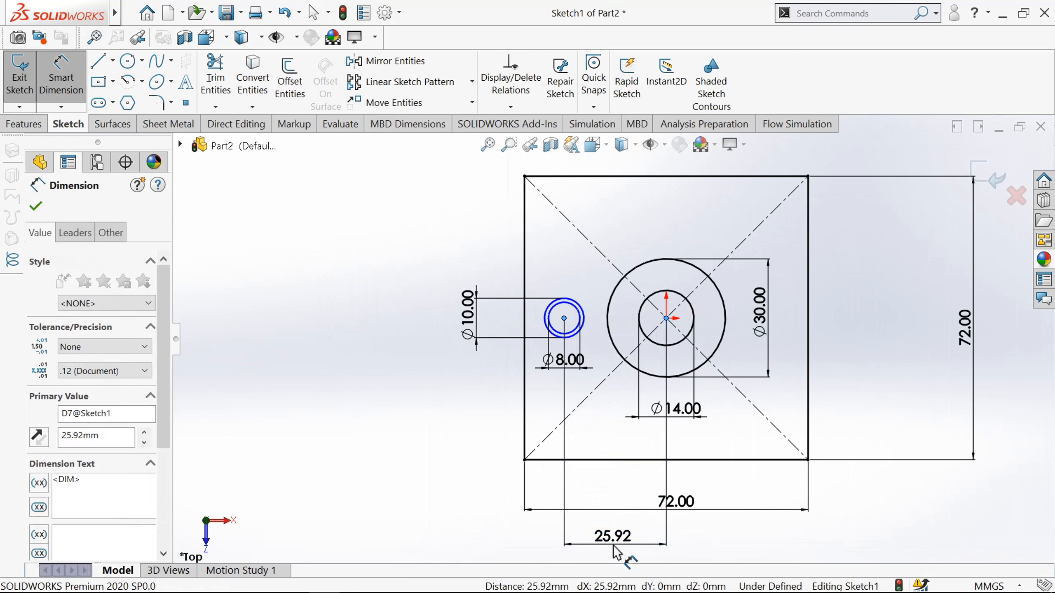
{"action": "type", "text": "25"}
{"action": "mouse_move", "coordinate": [565, 544]}
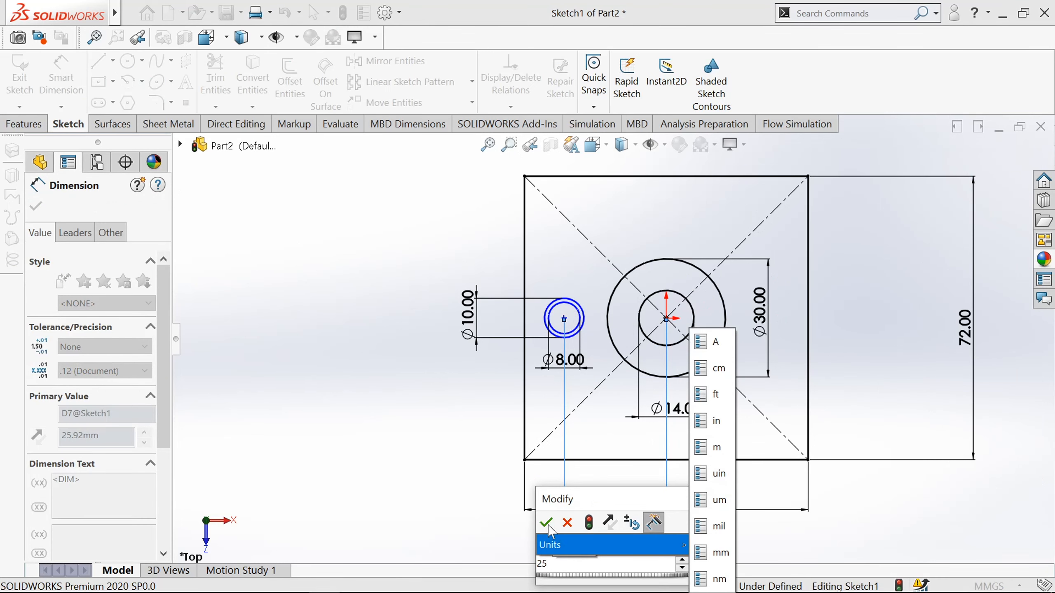
{"action": "left_click", "coordinate": [547, 524]}
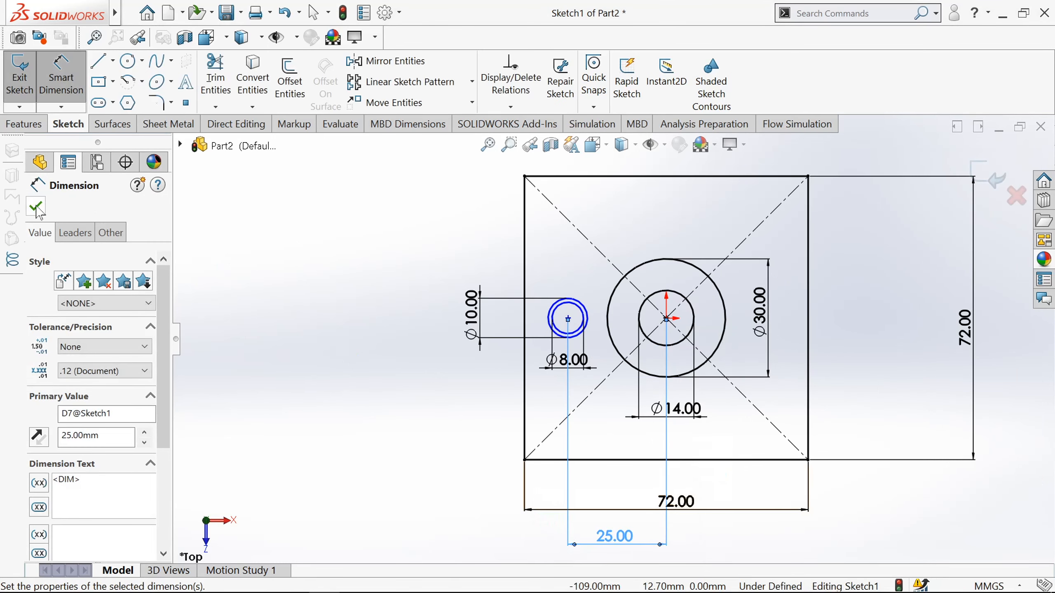
{"action": "left_click", "coordinate": [36, 207]}
Add a horizontal relation between the small circles' center point and the origin
{"action": "scroll", "coordinate": [559, 331], "scroll_direction": "up", "scroll_amount": 3}
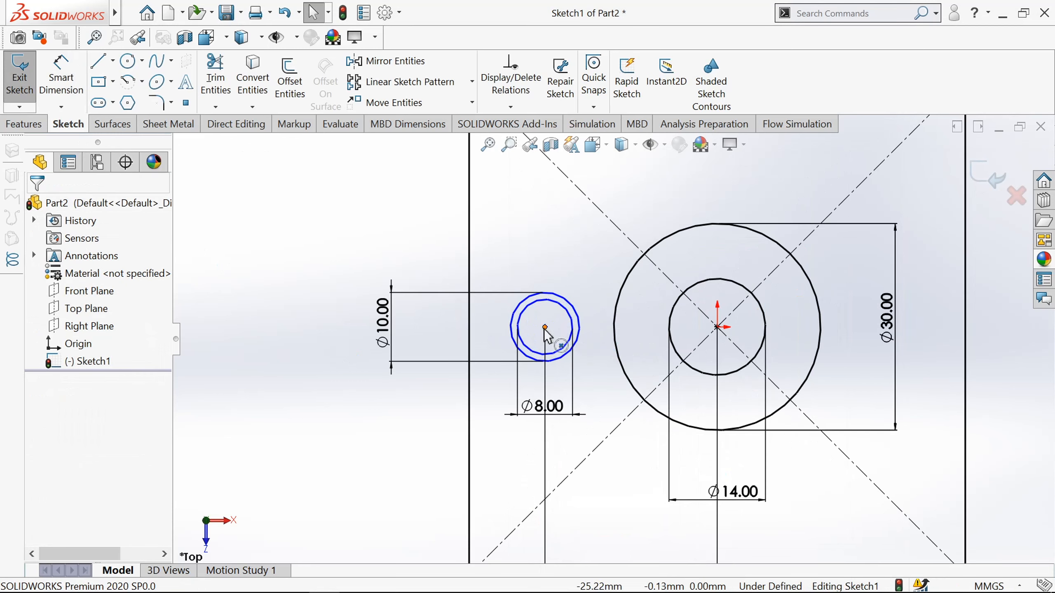
{"action": "left_click", "coordinate": [544, 328]}
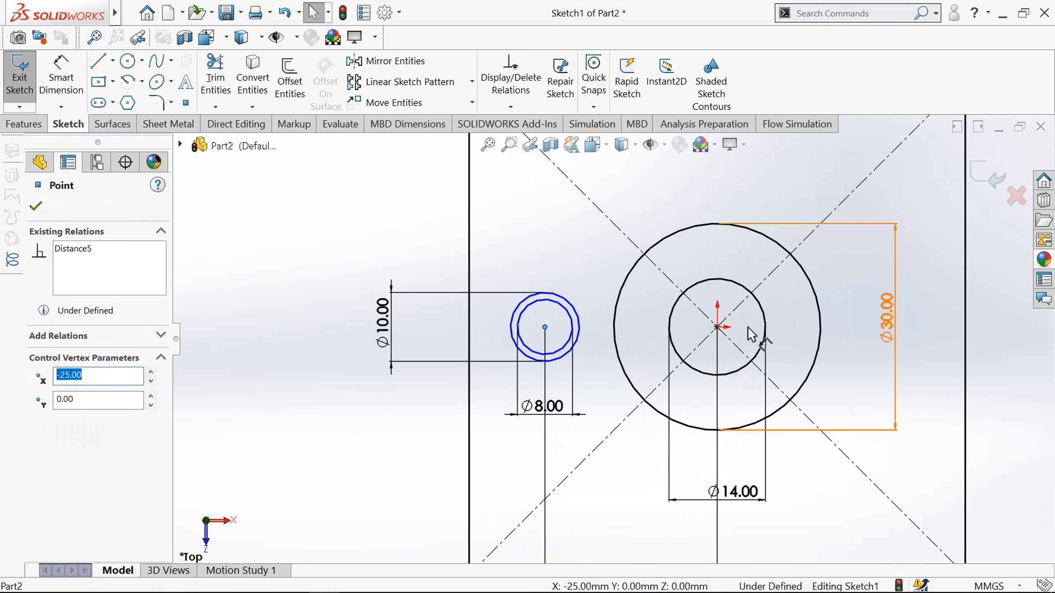
{"action": "left_click", "coordinate": [718, 327], "text": "ctrl"}
{"action": "left_click", "coordinate": [752, 268]}
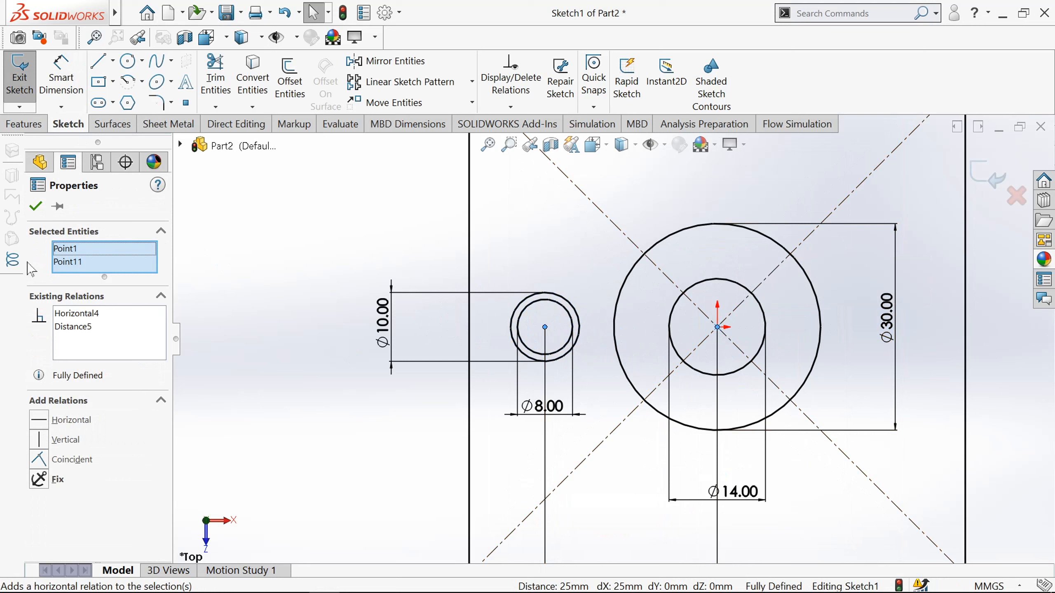
{"action": "left_click", "coordinate": [36, 206]}
Circular-pattern the two small concentric circles around the origin as four equally spaced instances over 360 degrees and exit the sketch
{"action": "scroll", "coordinate": [627, 341], "scroll_direction": "down", "scroll_amount": 3}
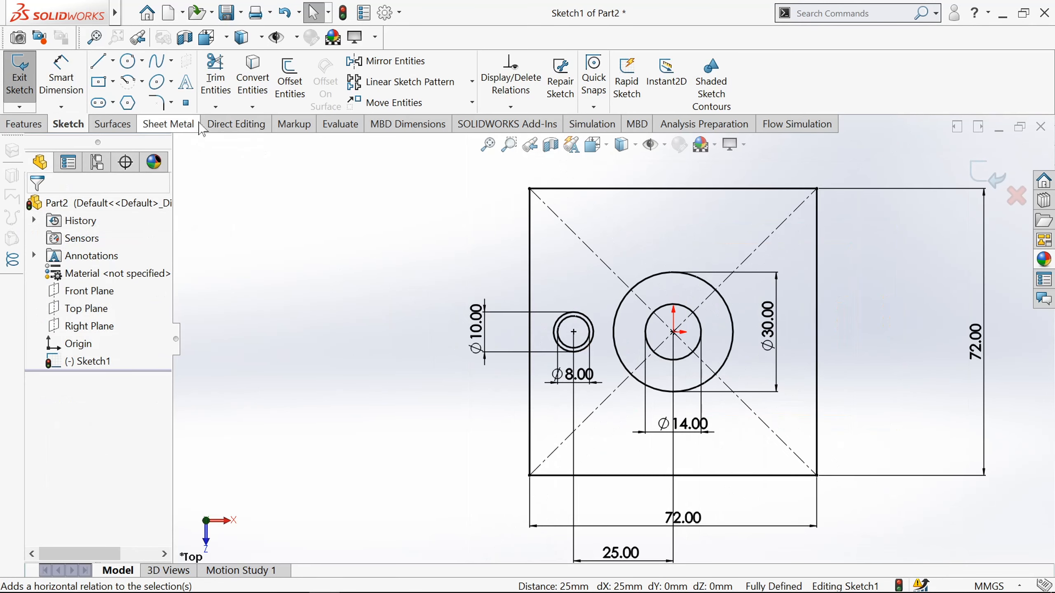
{"action": "left_click", "coordinate": [473, 82]}
{"action": "left_click", "coordinate": [415, 123]}
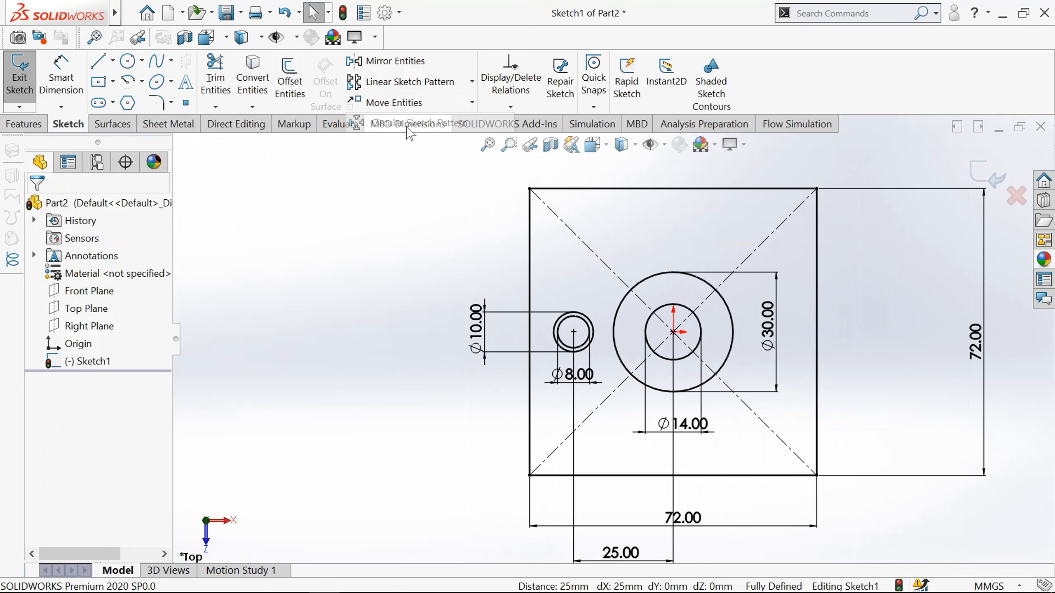
{"action": "scroll", "coordinate": [567, 258], "scroll_direction": "up", "scroll_amount": 1}
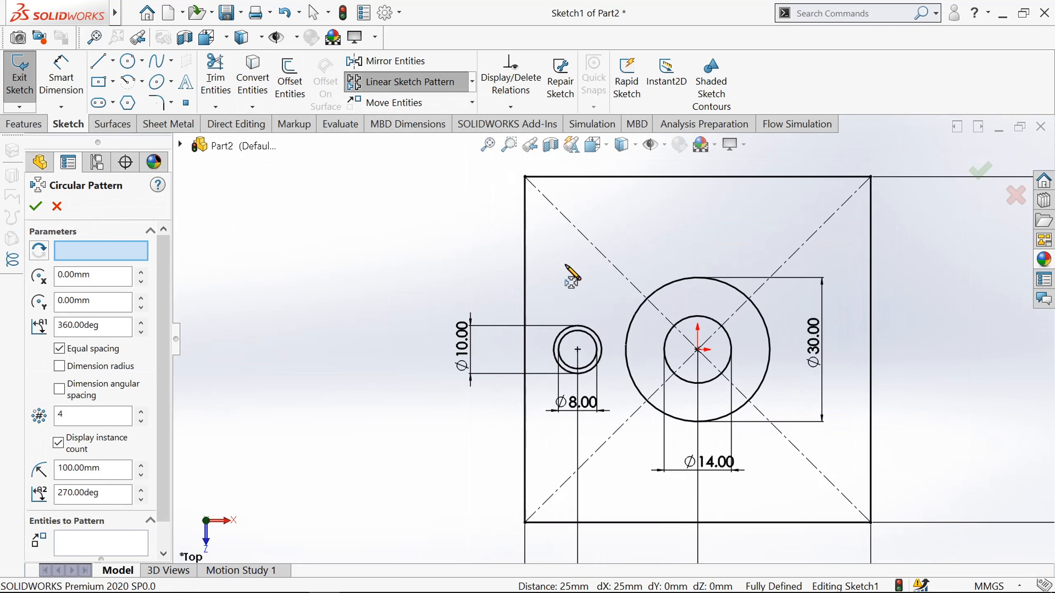
{"action": "left_click", "coordinate": [644, 302]}
{"action": "left_click", "coordinate": [96, 551]}
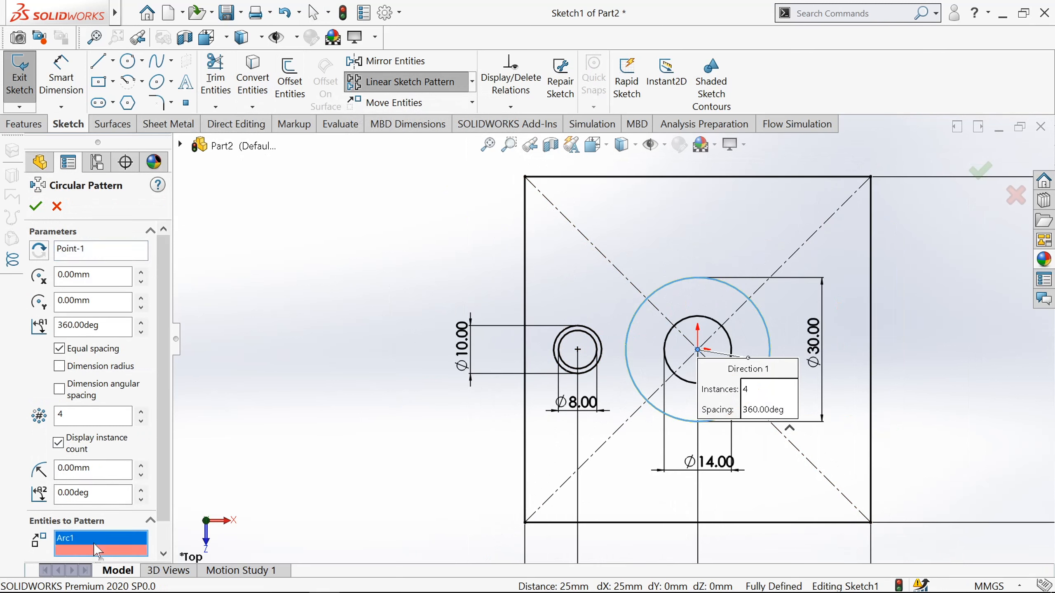
{"action": "scroll", "coordinate": [573, 400], "scroll_direction": "up", "scroll_amount": 1}
{"action": "left_click", "coordinate": [570, 369]}
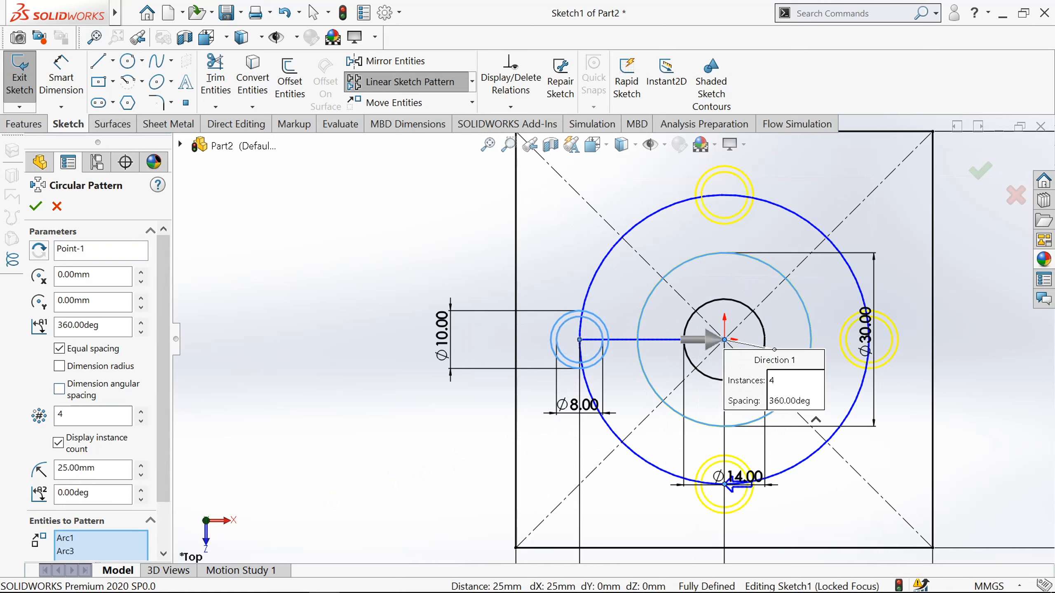
{"action": "left_click", "coordinate": [35, 206]}
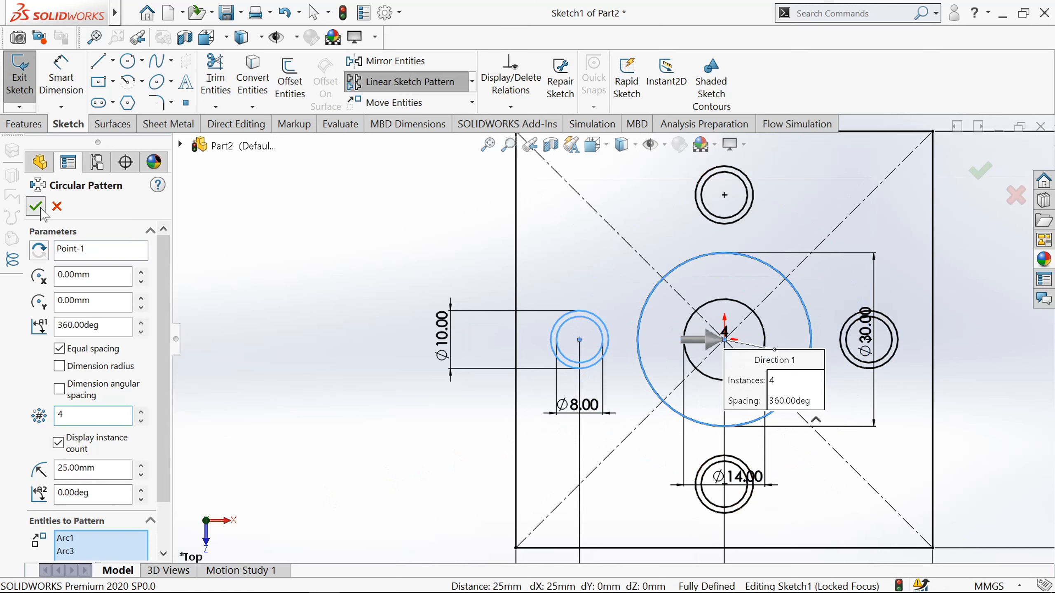
{"action": "key", "text": "z"}
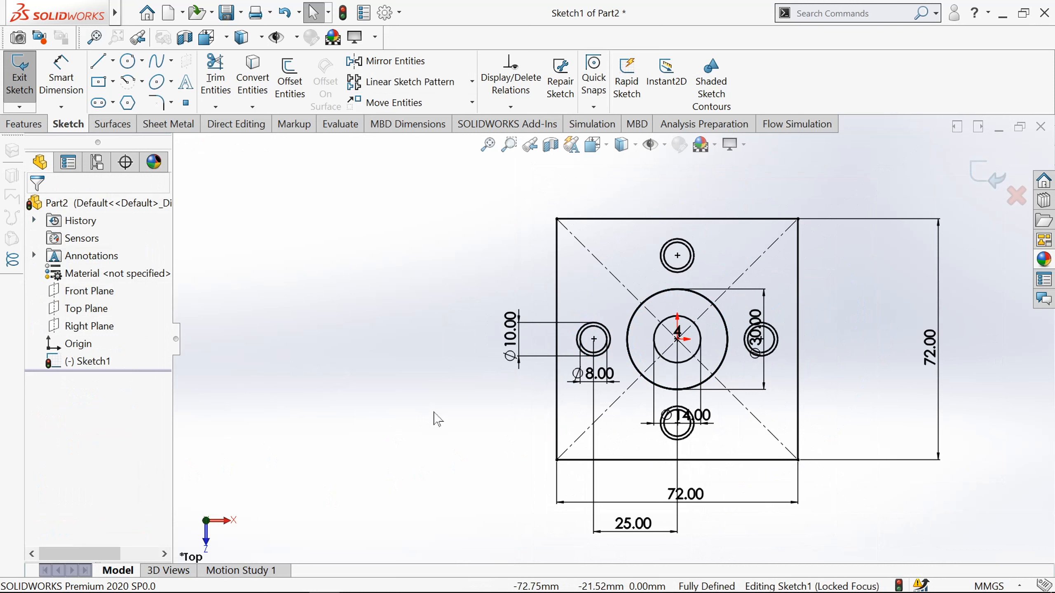
{"action": "middle_click_drag", "start_coordinate": [437, 420], "coordinate": [415, 347]}
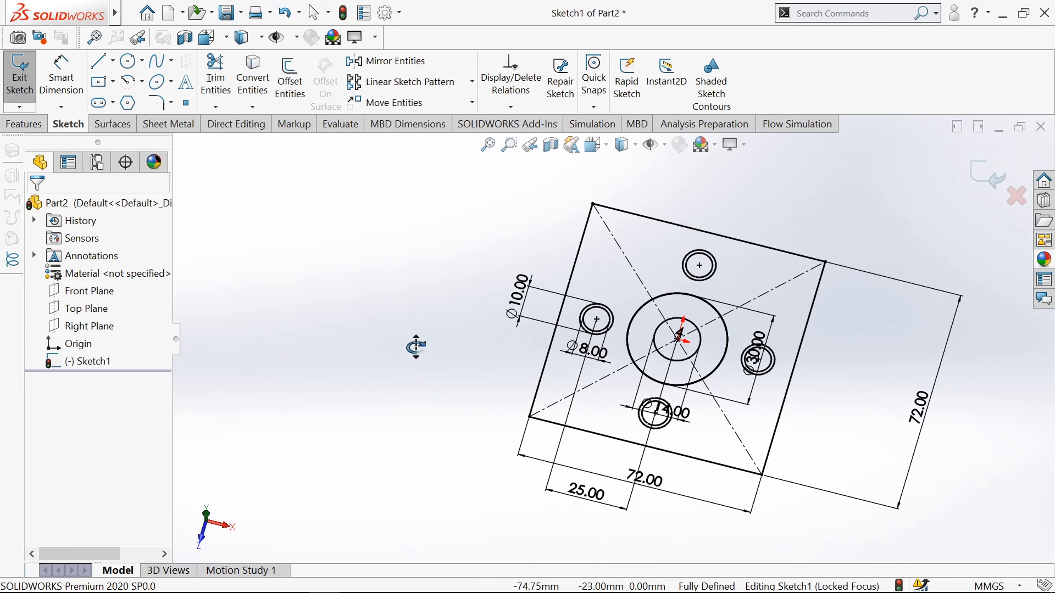
{"action": "left_click", "coordinate": [21, 77]}
Extrude the square plate region outside the circles to a blind depth of 12 mm
{"action": "scroll", "coordinate": [684, 403], "scroll_direction": "down", "scroll_amount": 1}
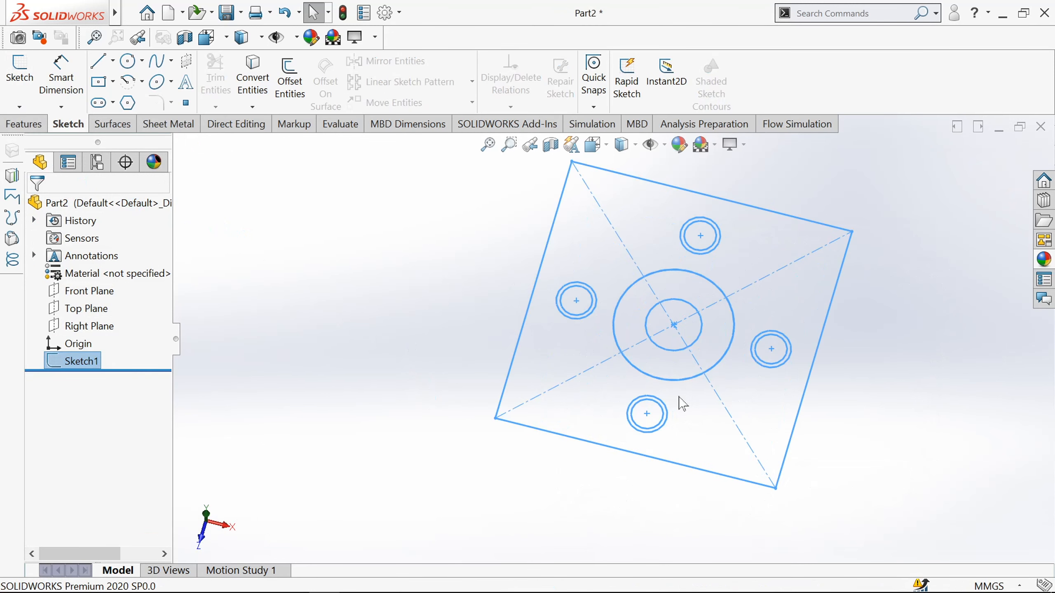
{"action": "left_click", "coordinate": [22, 124]}
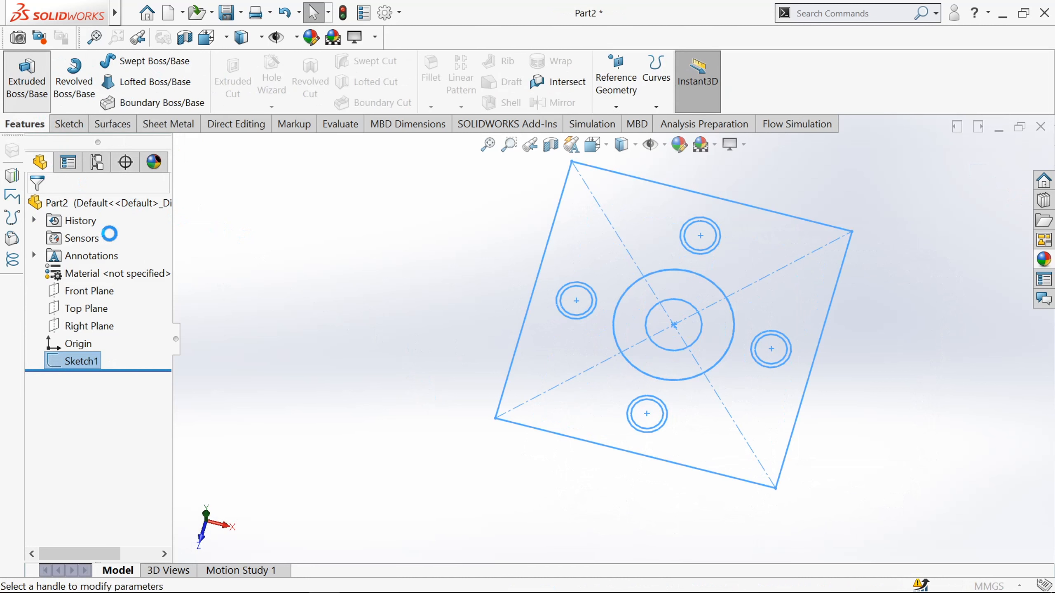
{"action": "left_click", "coordinate": [26, 80]}
{"action": "left_click", "coordinate": [568, 355]}
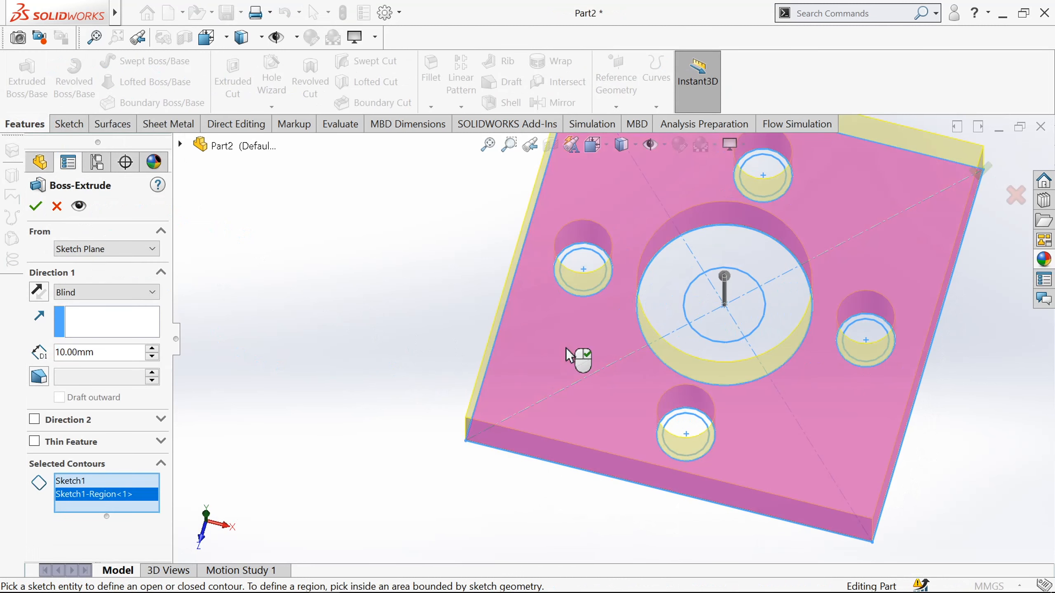
{"action": "double_click", "coordinate": [100, 352]}
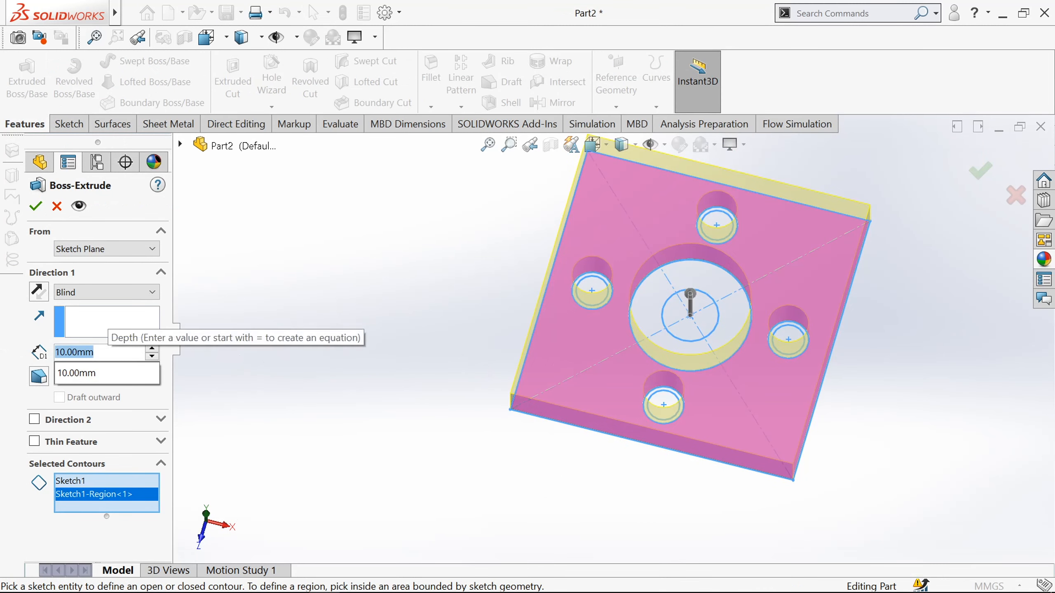
{"action": "type", "text": "12"}
{"action": "key", "text": "Return"}
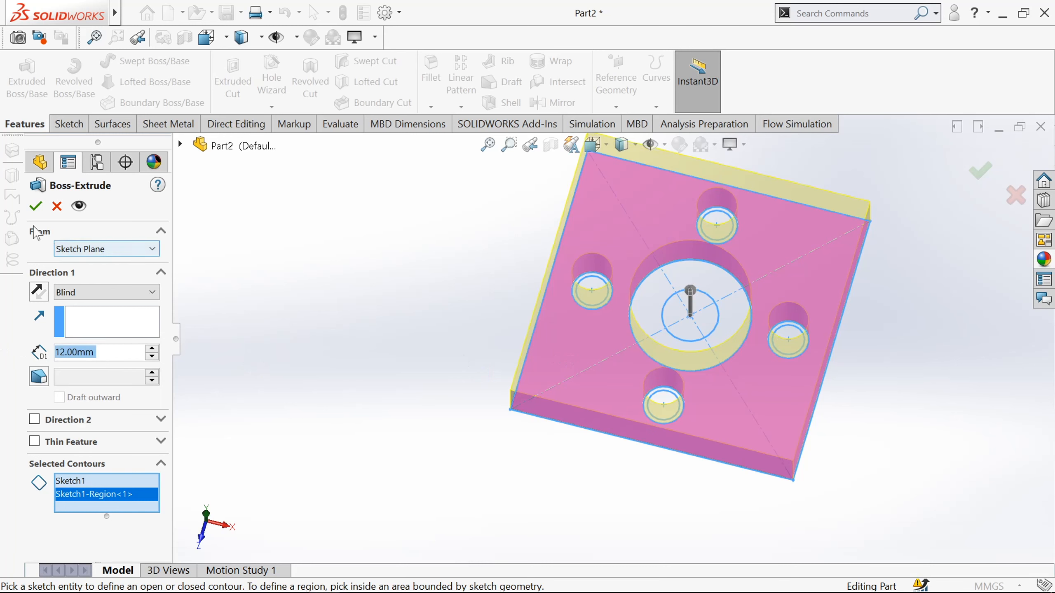
{"action": "left_click", "coordinate": [35, 207]}
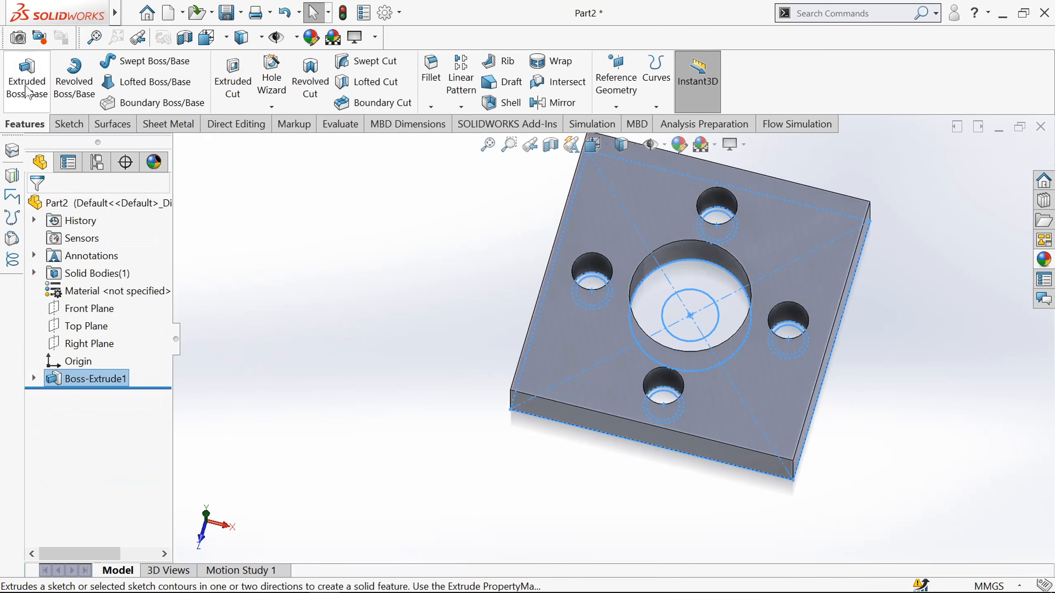
Start a second boss extrusion from the plate's existing Sketch1 and clear its selected contours
{"action": "left_click", "coordinate": [27, 77]}
{"action": "left_click", "coordinate": [186, 148]}
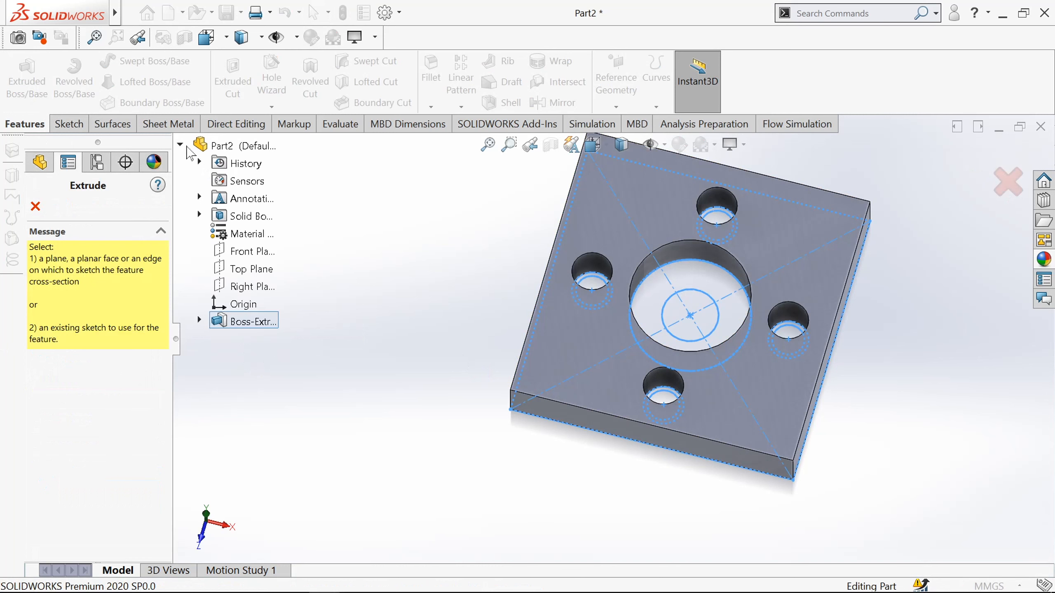
{"action": "left_click", "coordinate": [199, 322]}
{"action": "left_click", "coordinate": [258, 340]}
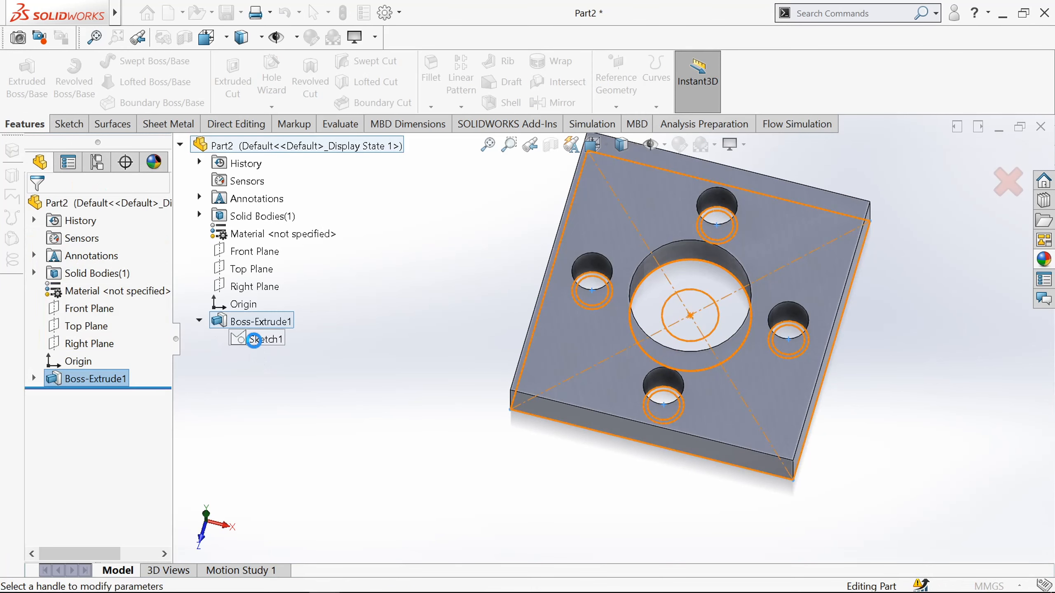
{"action": "right_click", "coordinate": [84, 516]}
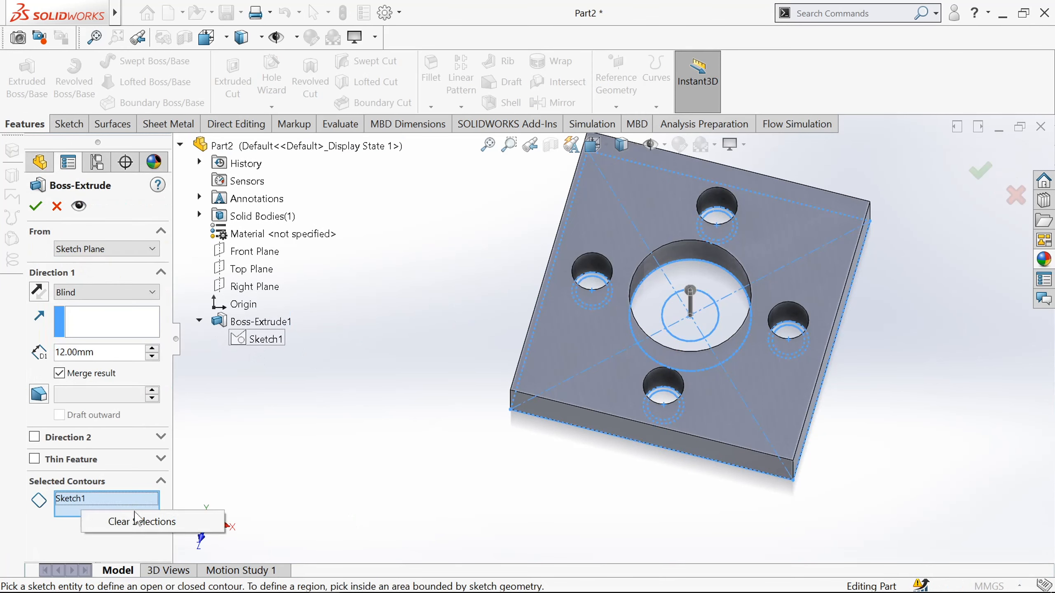
{"action": "left_click", "coordinate": [137, 522]}
Select the four ring regions between the small concentric circles as the contours of the extrusion
{"action": "scroll", "coordinate": [664, 266], "scroll_direction": "down", "scroll_amount": 2}
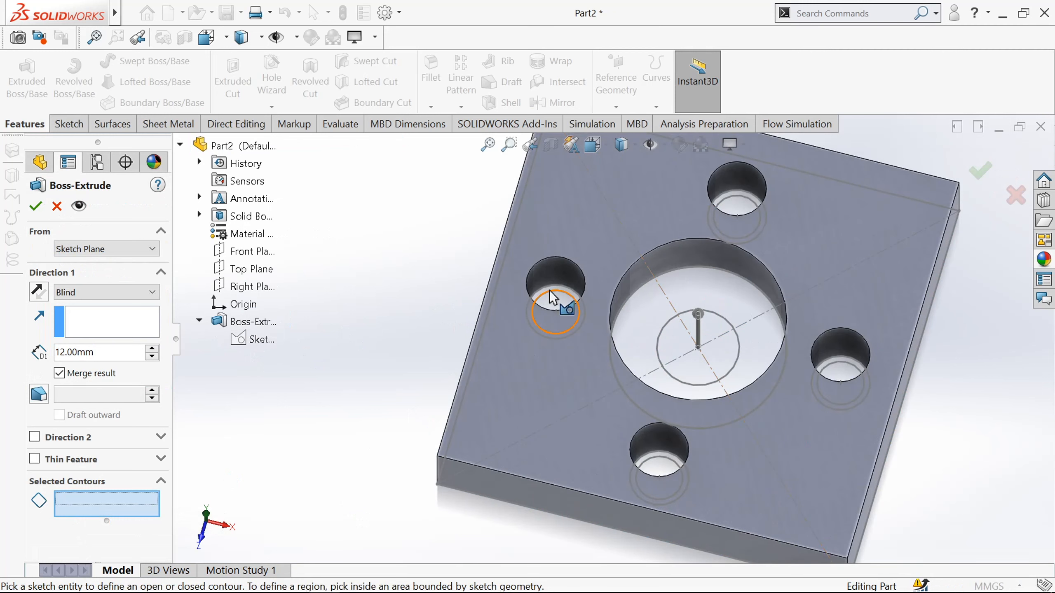
{"action": "scroll", "coordinate": [550, 289], "scroll_direction": "down", "scroll_amount": 3}
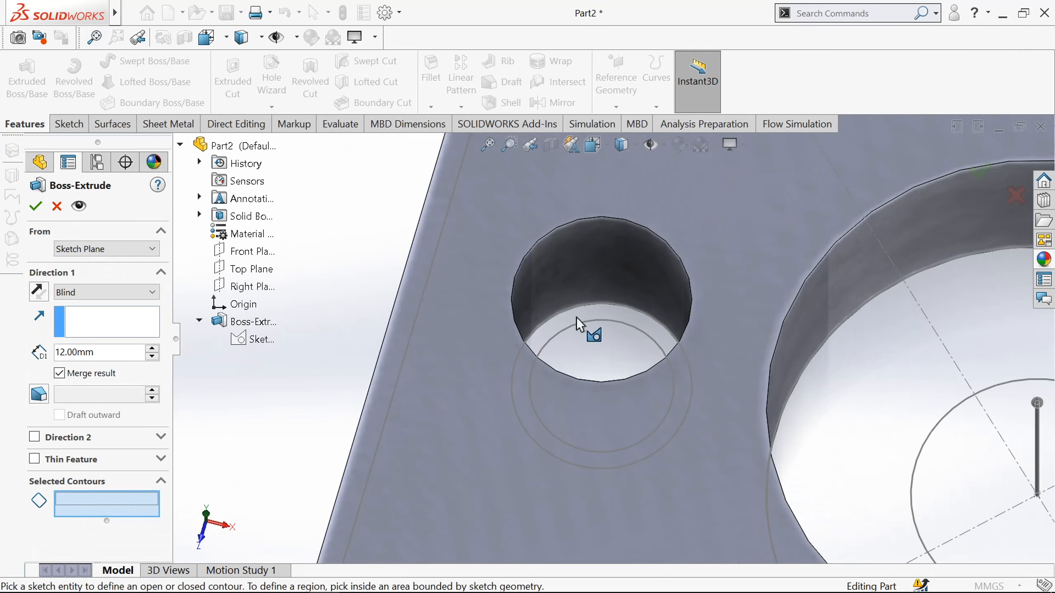
{"action": "left_click", "coordinate": [577, 318]}
{"action": "scroll", "coordinate": [820, 478], "scroll_direction": "up", "scroll_amount": 4}
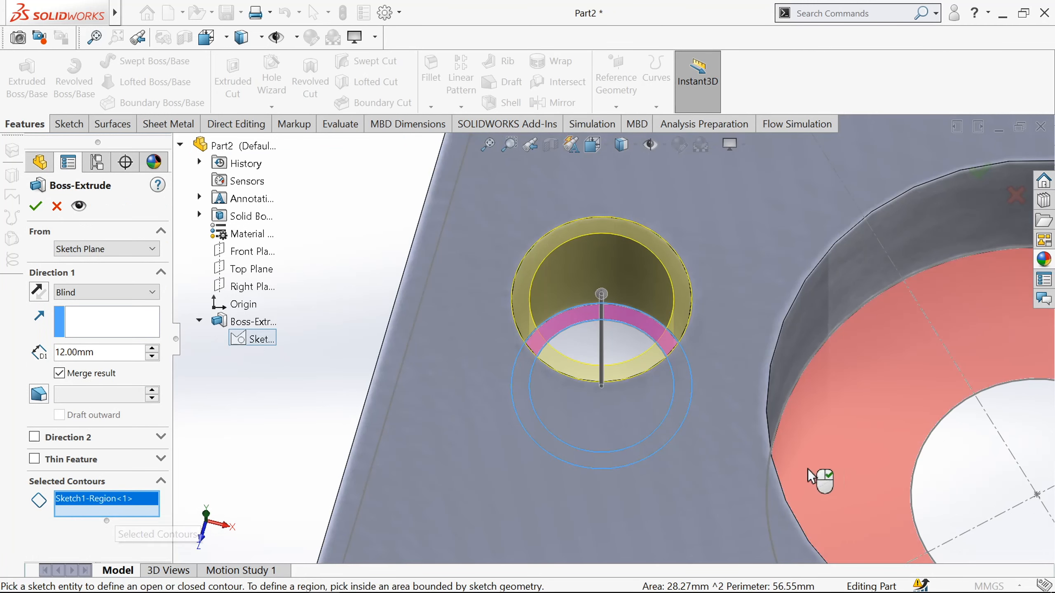
{"action": "scroll", "coordinate": [802, 248], "scroll_direction": "down", "scroll_amount": 2}
{"action": "scroll", "coordinate": [800, 243], "scroll_direction": "down", "scroll_amount": 3}
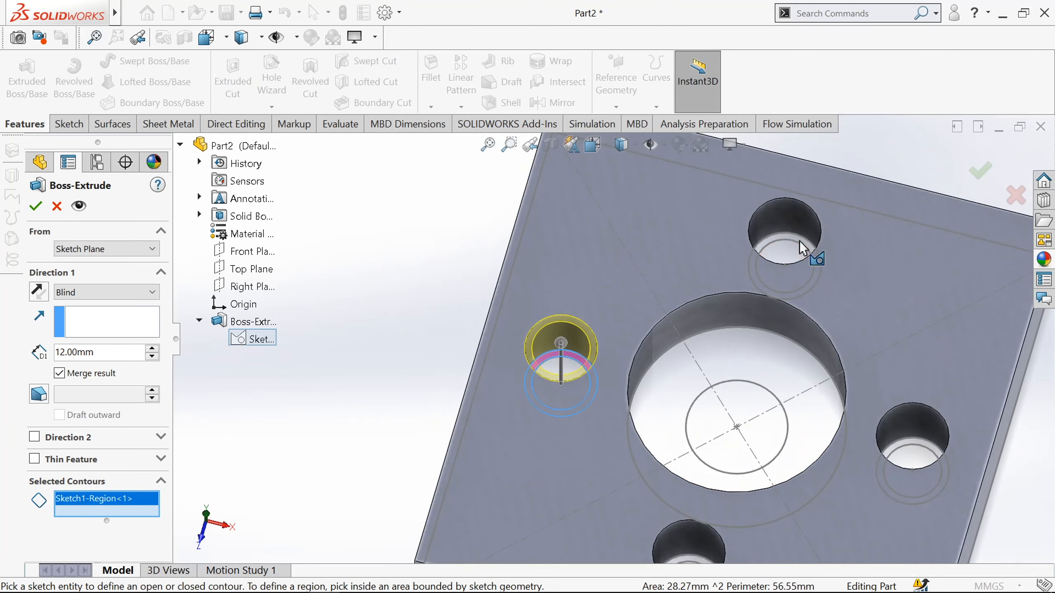
{"action": "left_click", "coordinate": [761, 273]}
{"action": "scroll", "coordinate": [760, 272], "scroll_direction": "up", "scroll_amount": 4}
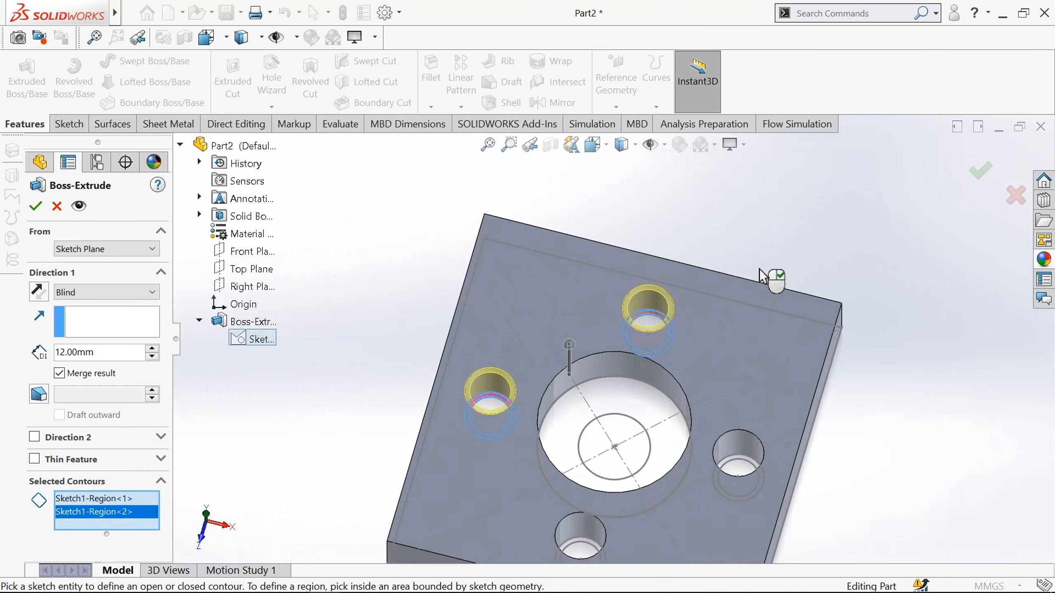
{"action": "scroll", "coordinate": [721, 358], "scroll_direction": "down", "scroll_amount": 3}
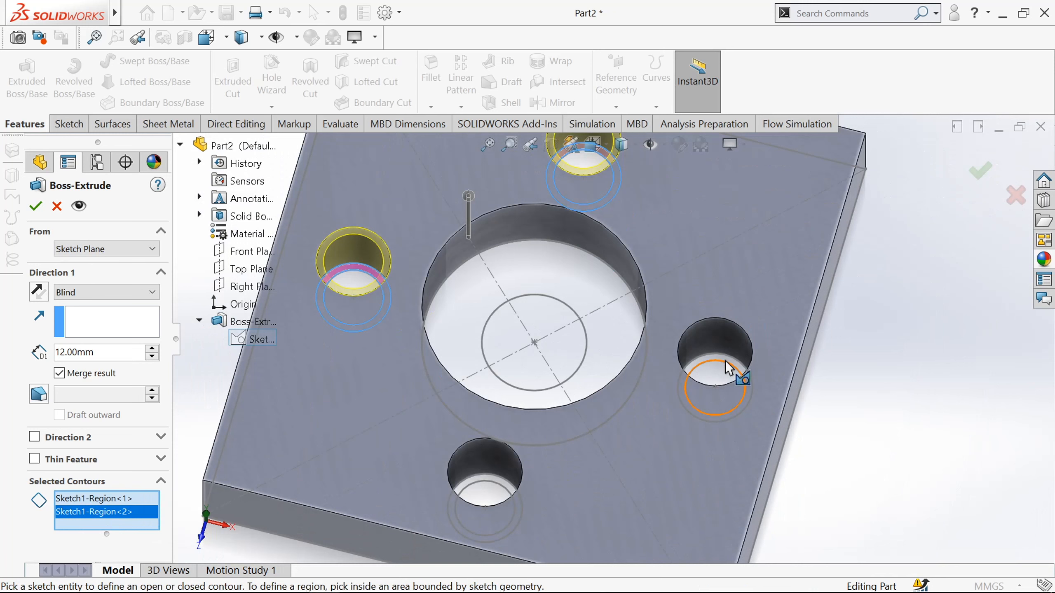
{"action": "left_click", "coordinate": [730, 367]}
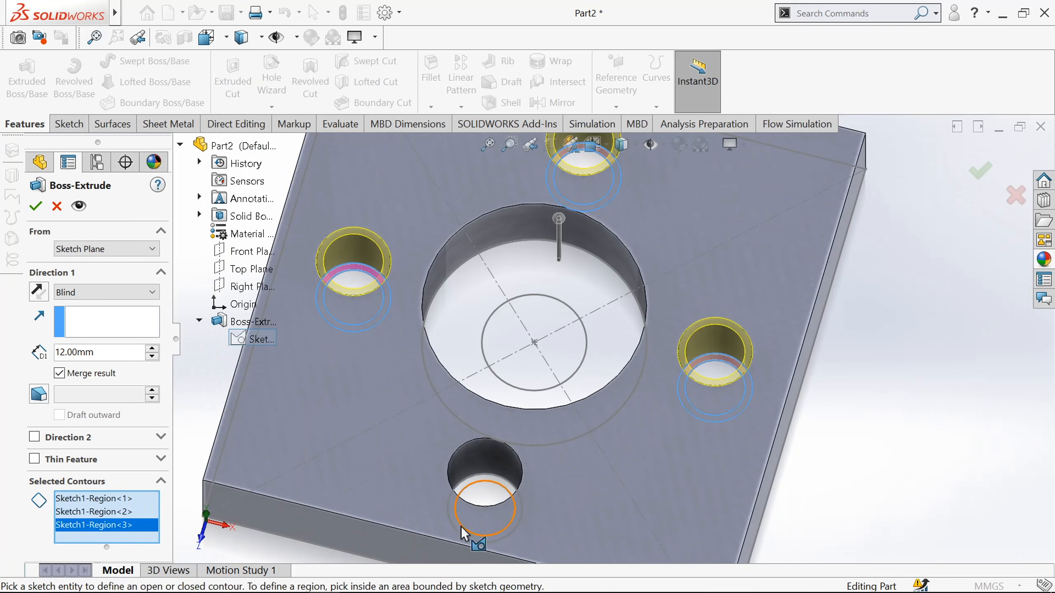
{"action": "left_click", "coordinate": [478, 489]}
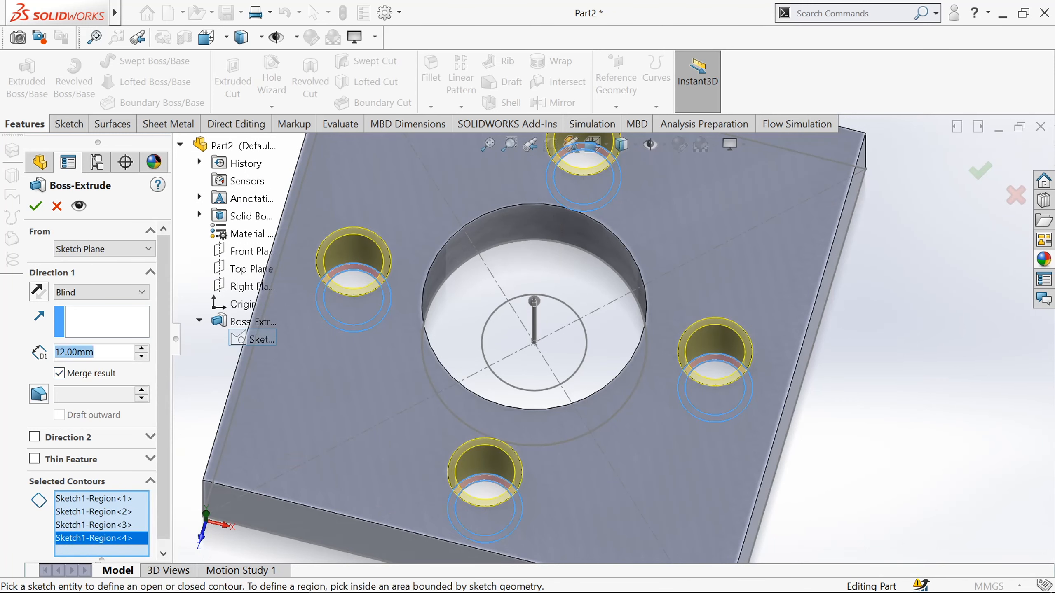
Set the blind depth of the four small rings to 16 mm and create the extrusion
{"action": "type", "text": "16"}
{"action": "key", "text": "Return"}
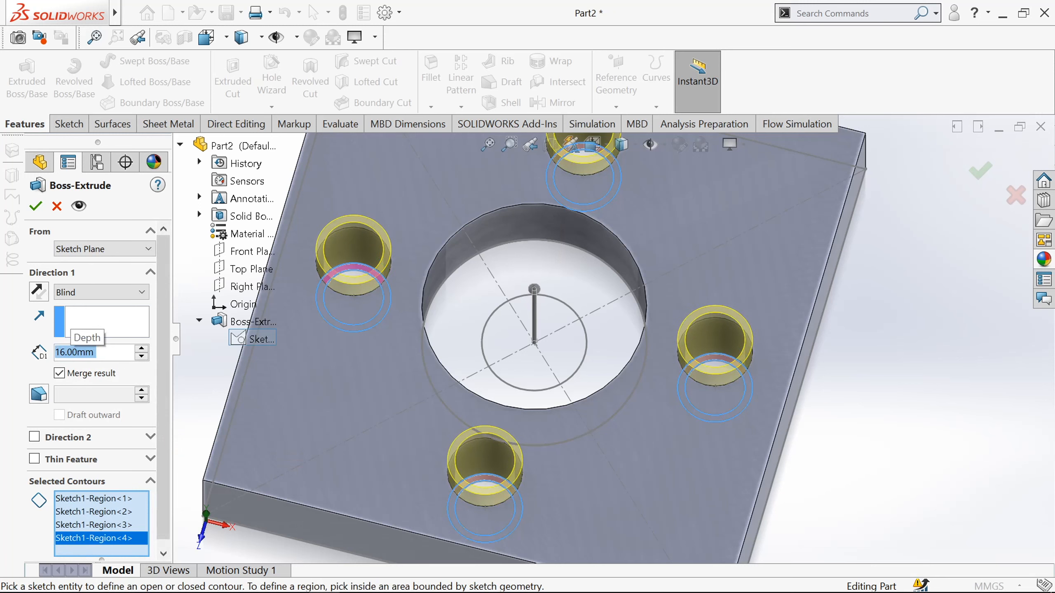
{"action": "left_click", "coordinate": [35, 207]}
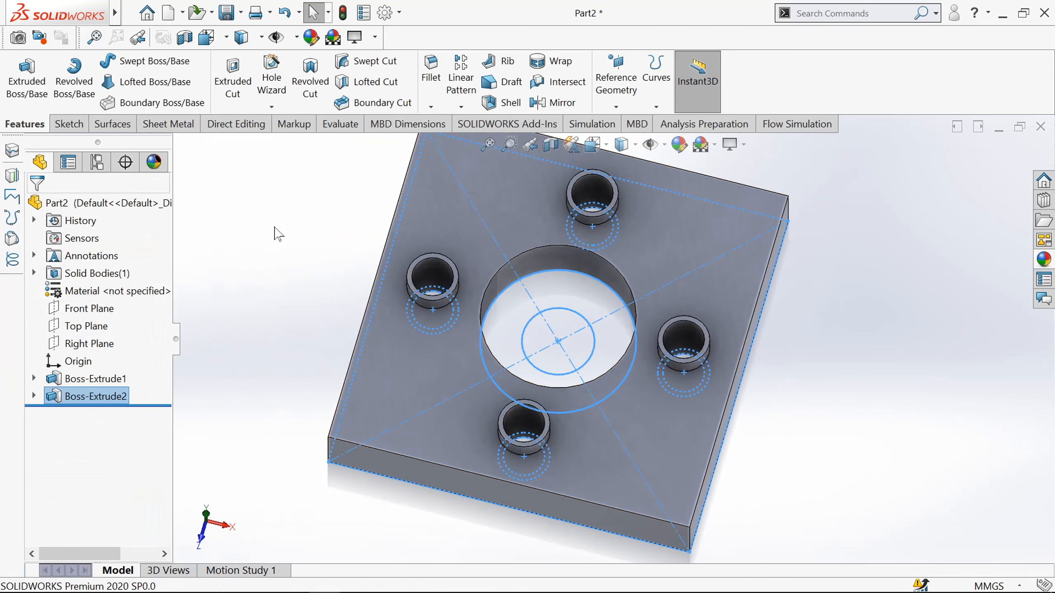
{"action": "left_click", "coordinate": [278, 234]}
Extrude the central ring between the 30 mm and 14 mm circles of Sketch1 to a blind depth of 36 mm
{"action": "left_click", "coordinate": [27, 77]}
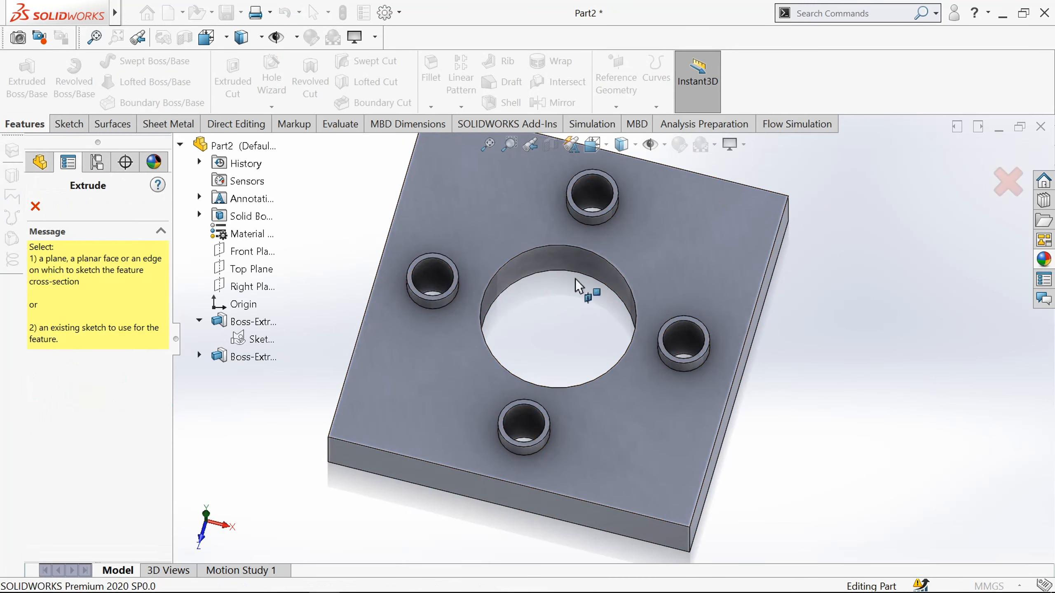
{"action": "scroll", "coordinate": [583, 288], "scroll_direction": "down", "scroll_amount": 3}
{"action": "left_click", "coordinate": [264, 340]}
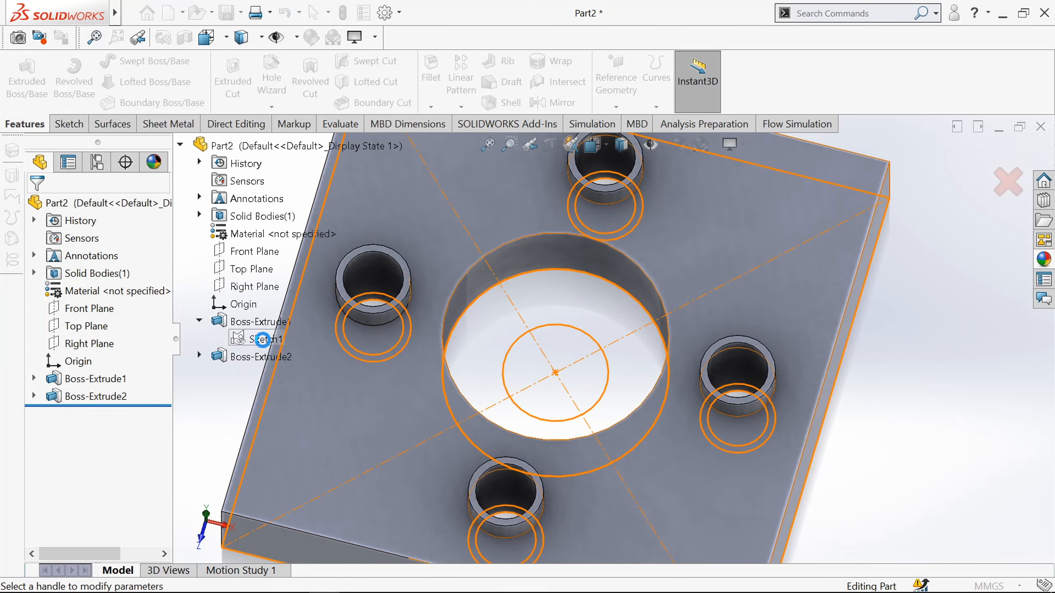
{"action": "left_click", "coordinate": [538, 304]}
{"action": "key", "text": "f"}
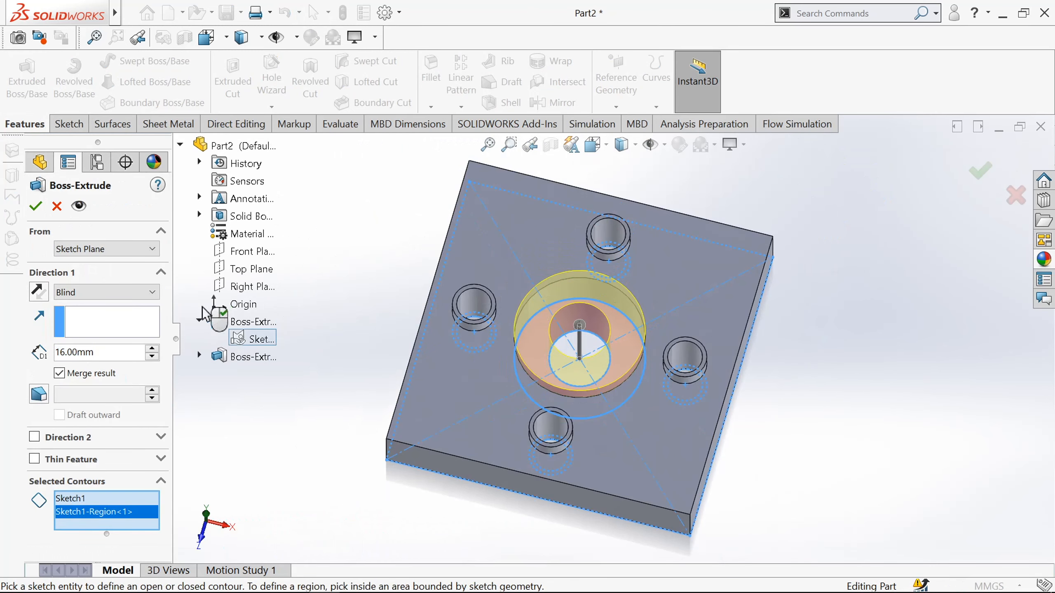
{"action": "type", "text": "36"}
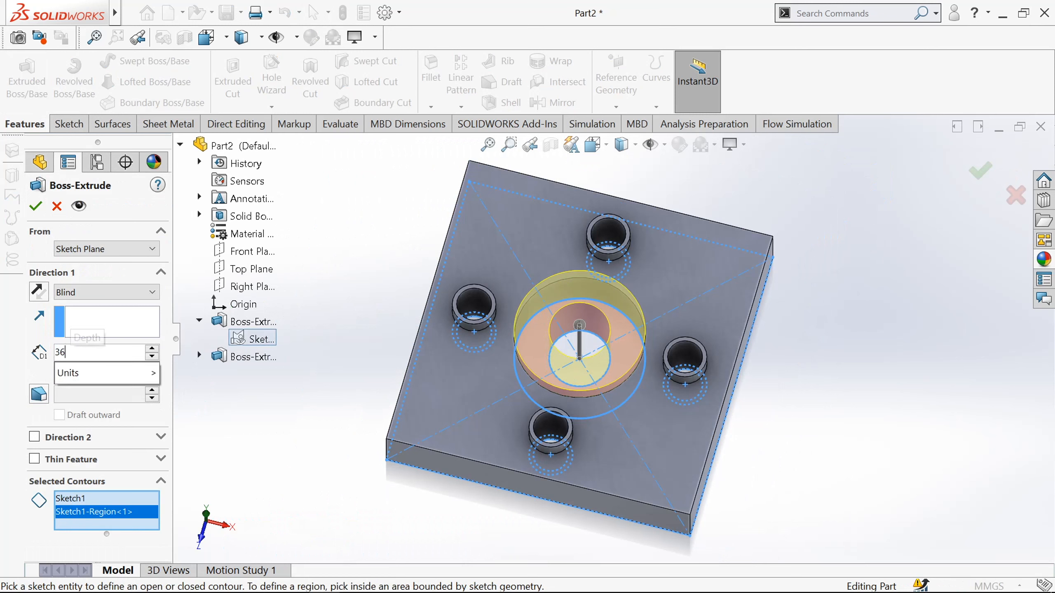
{"action": "key", "text": "Return"}
{"action": "left_click", "coordinate": [36, 206]}
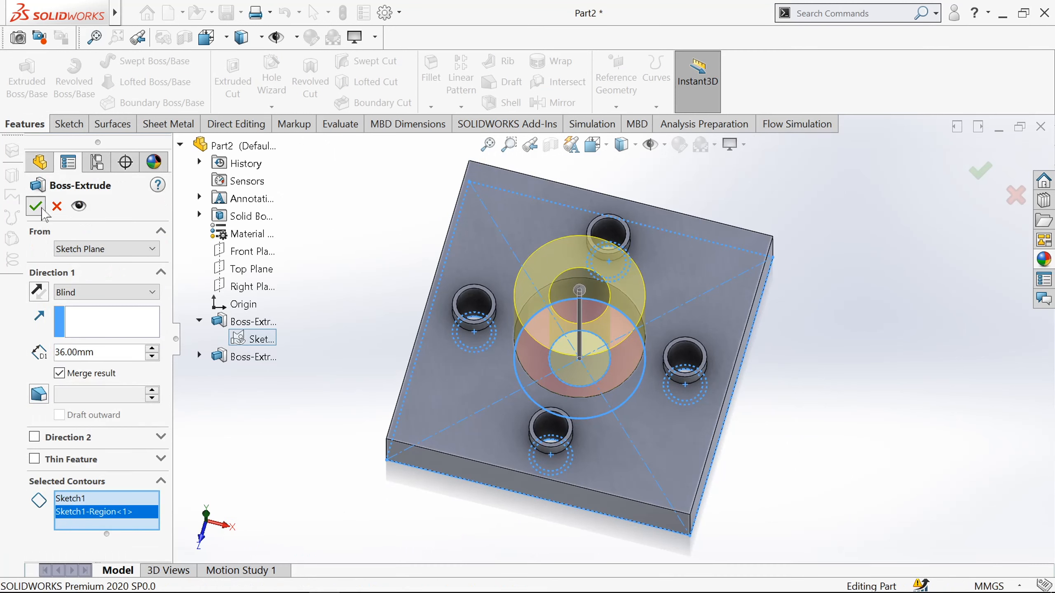
Start a new sketch on the plate's upper face, viewed normal to that face
{"action": "scroll", "coordinate": [405, 388], "scroll_direction": "up", "scroll_amount": 3}
{"action": "scroll", "coordinate": [403, 415], "scroll_direction": "down", "scroll_amount": 1}
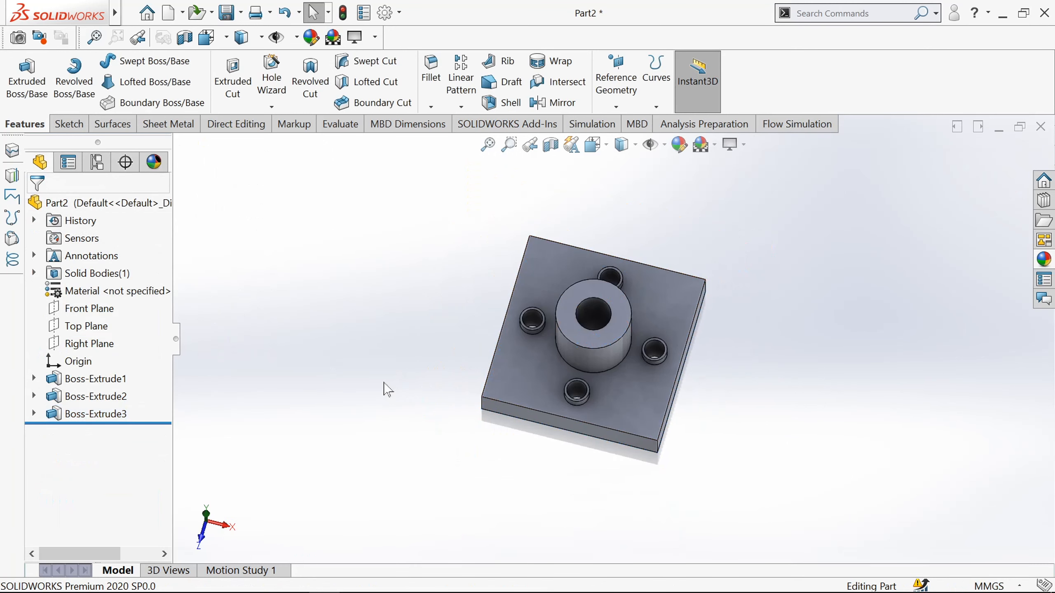
{"action": "left_click", "coordinate": [521, 359]}
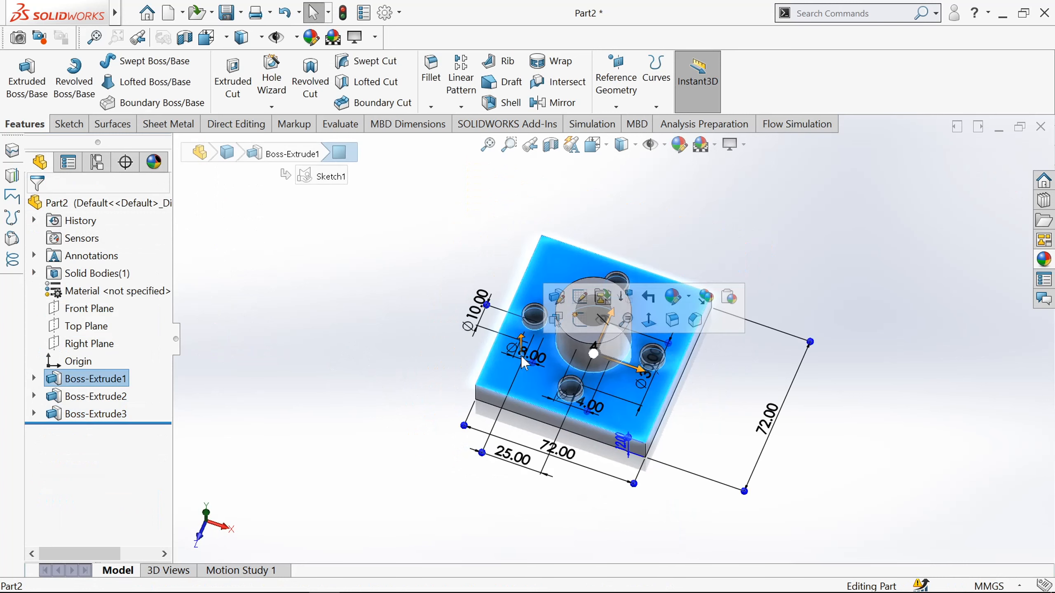
{"action": "left_click", "coordinate": [649, 320]}
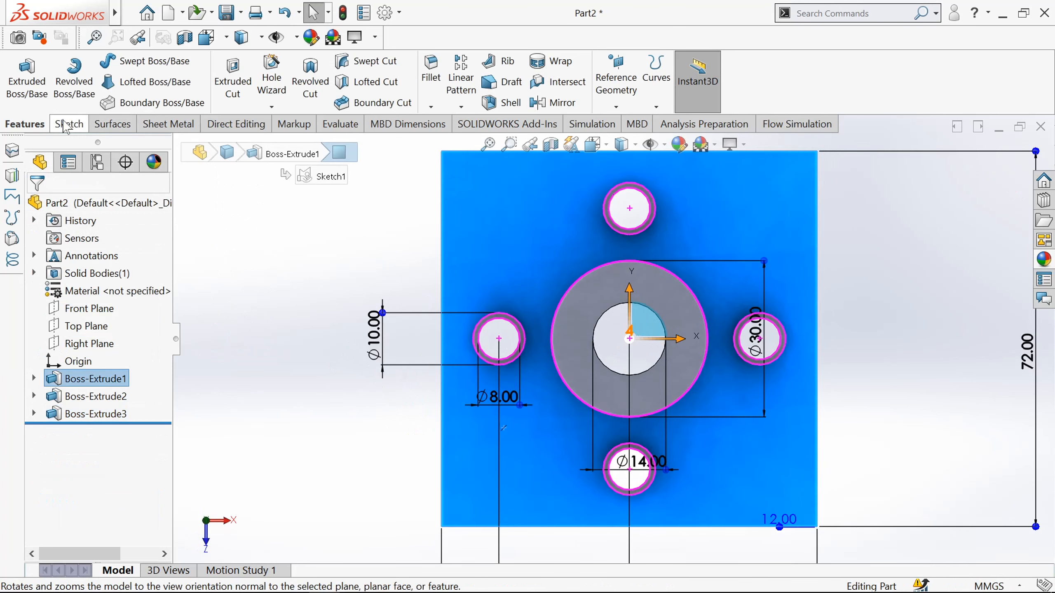
{"action": "left_click", "coordinate": [68, 124]}
{"action": "left_click", "coordinate": [20, 77]}
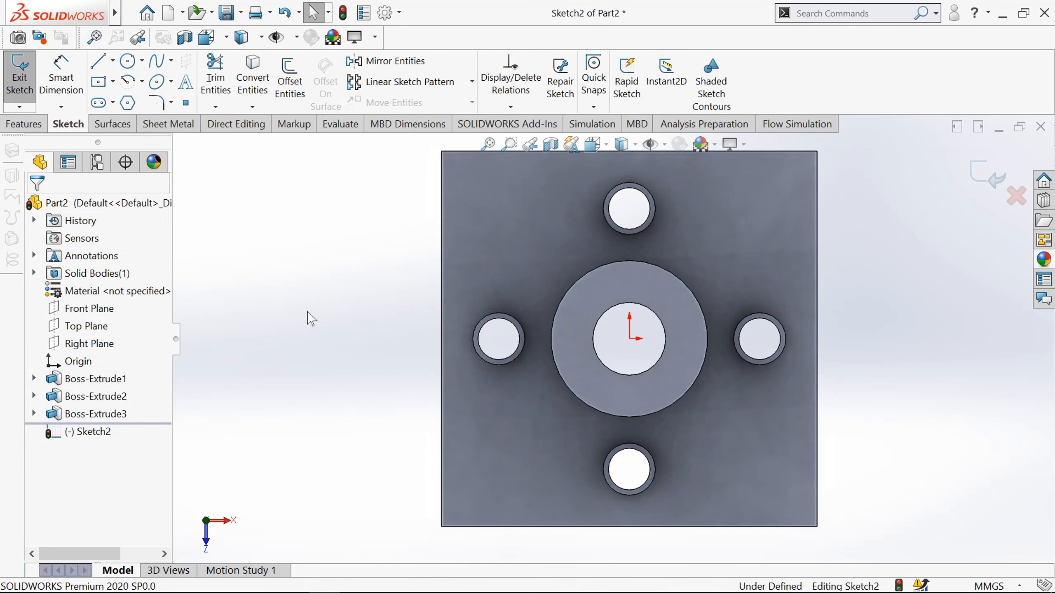
Sketch a slanted line across the plate's lower-left corner, joining its left and bottom edges
{"action": "left_click", "coordinate": [100, 62]}
{"action": "scroll", "coordinate": [469, 490], "scroll_direction": "down", "scroll_amount": 5}
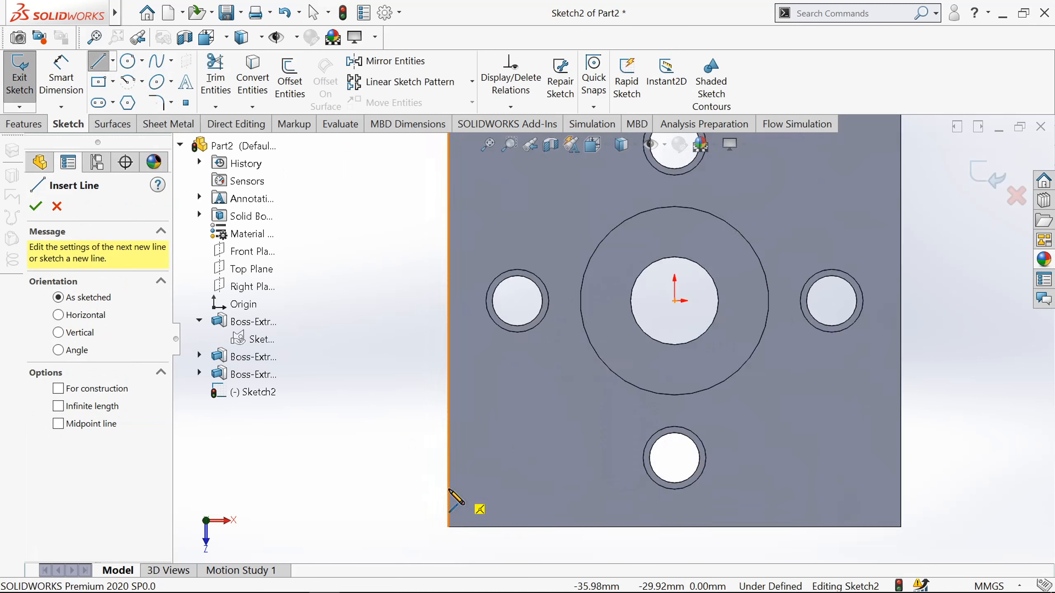
{"action": "left_click", "coordinate": [468, 476]}
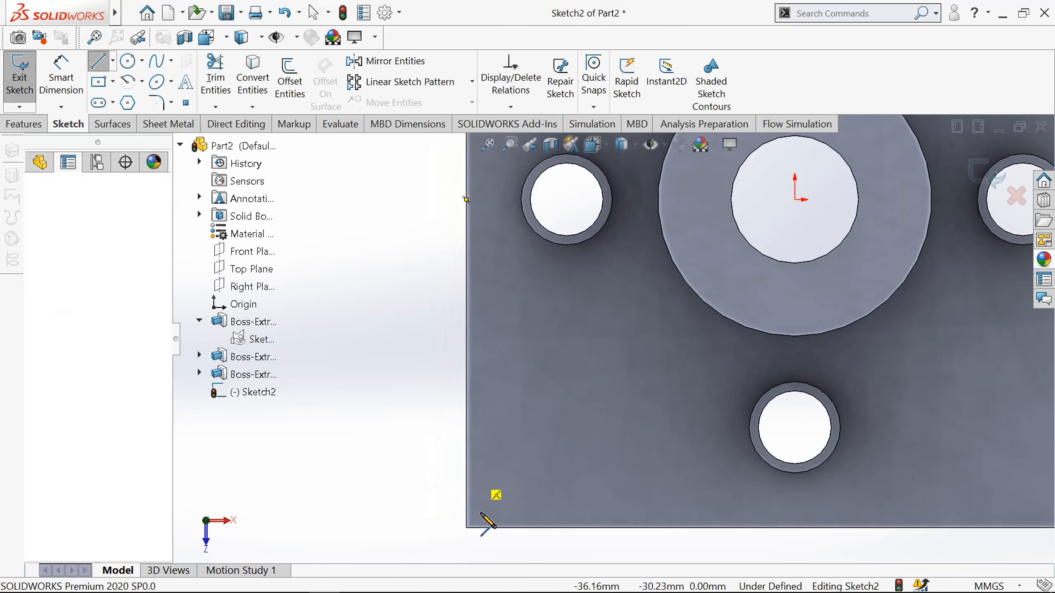
{"action": "left_click", "coordinate": [505, 528]}
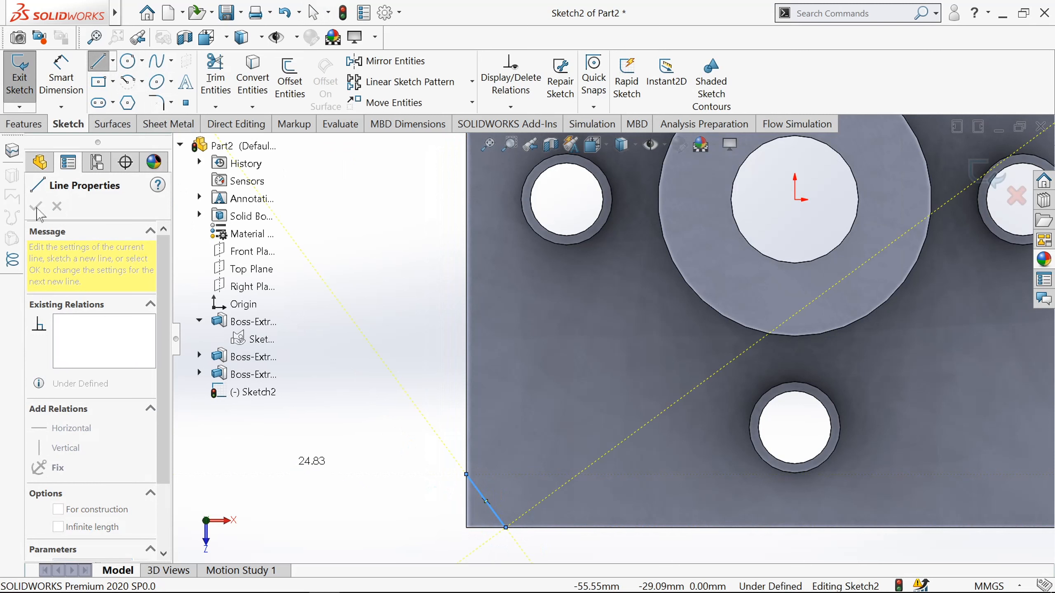
{"action": "key", "text": "Escape"}
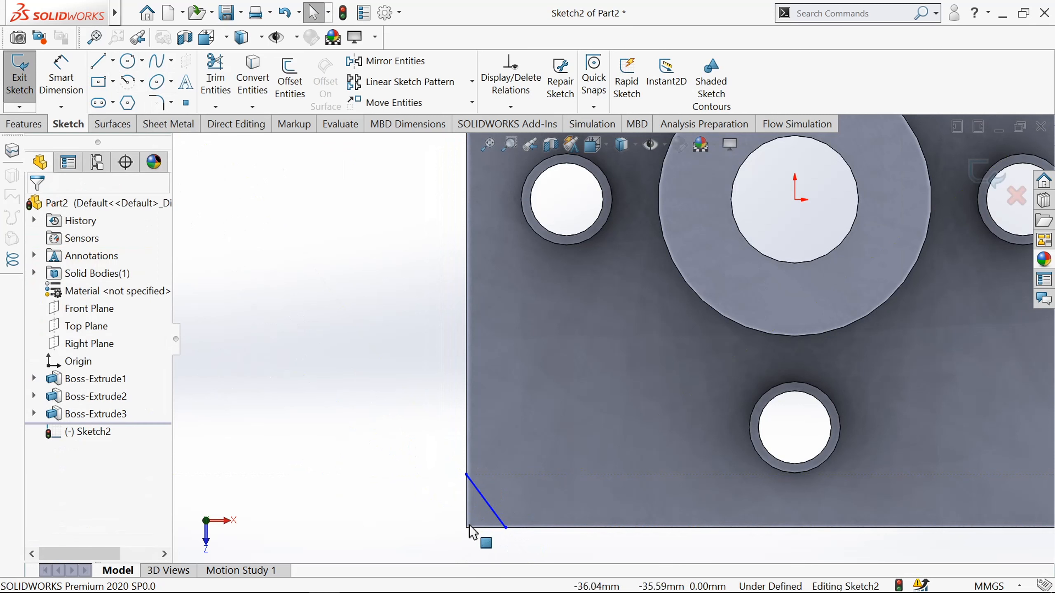
Draw a construction centerline from the origin to the plate's lower-left corner
{"action": "scroll", "coordinate": [457, 521], "scroll_direction": "down", "scroll_amount": 2}
{"action": "scroll", "coordinate": [457, 520], "scroll_direction": "up", "scroll_amount": 2}
{"action": "scroll", "coordinate": [610, 339], "scroll_direction": "up", "scroll_amount": 3}
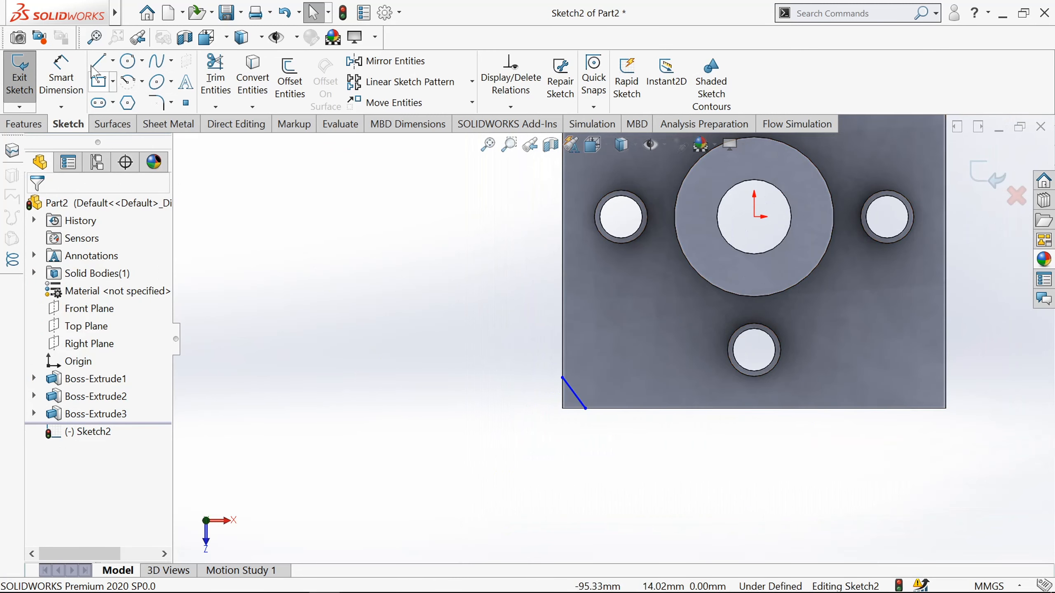
{"action": "left_click", "coordinate": [112, 61]}
{"action": "left_click", "coordinate": [124, 100]}
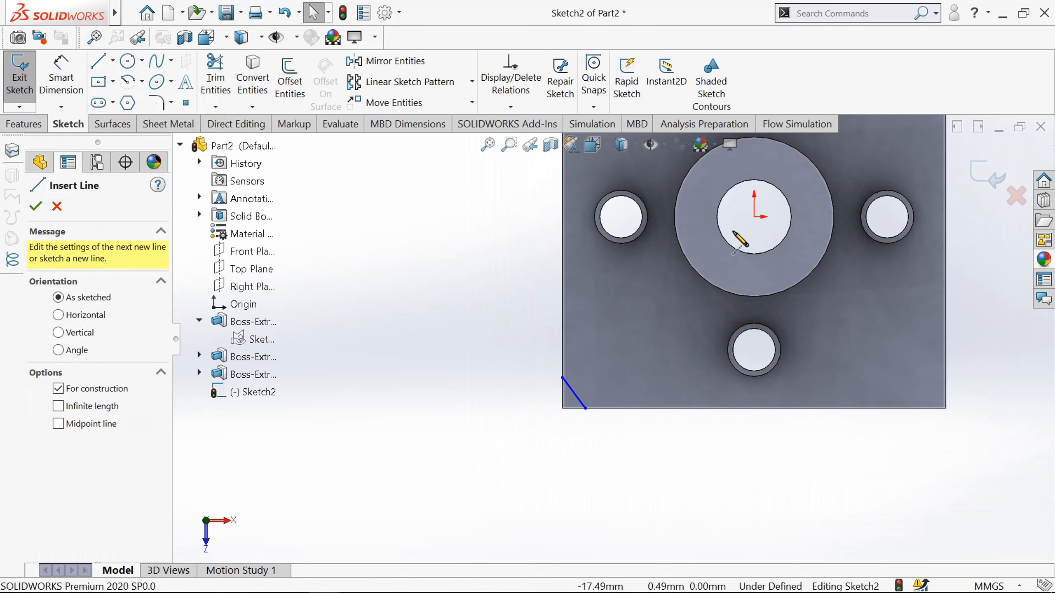
{"action": "mouse_move", "coordinate": [754, 217]}
{"action": "left_mouse_down"}
{"action": "mouse_move", "coordinate": [567, 381]}
{"action": "mouse_move", "coordinate": [563, 409]}
{"action": "left_mouse_up"}
{"action": "key", "text": "Escape"}
Make the slanted corner line perpendicular to the diagonal centerline
{"action": "scroll", "coordinate": [616, 383], "scroll_direction": "down", "scroll_amount": 2}
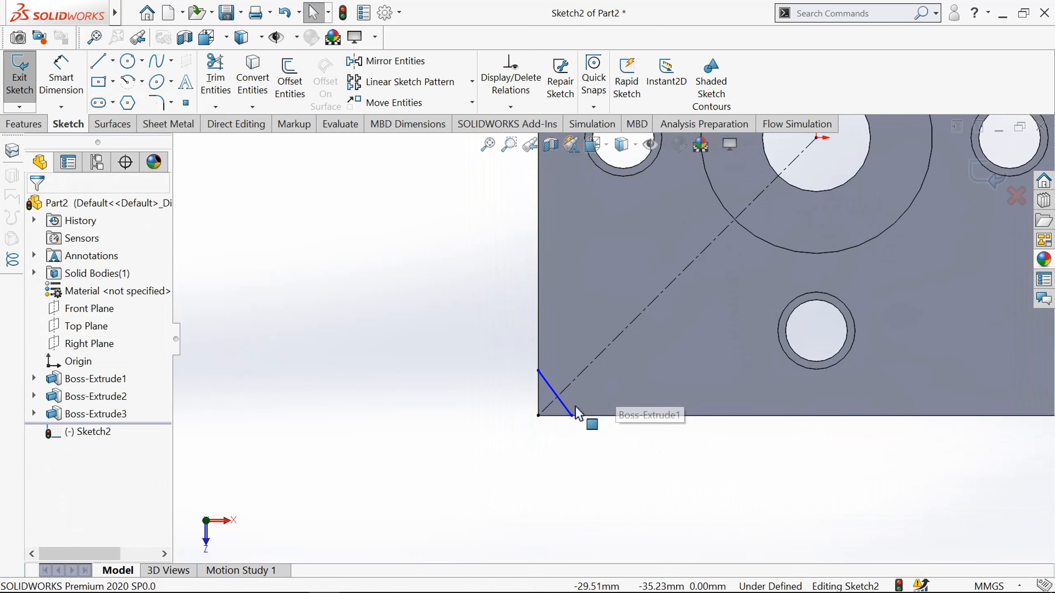
{"action": "left_click", "coordinate": [565, 407]}
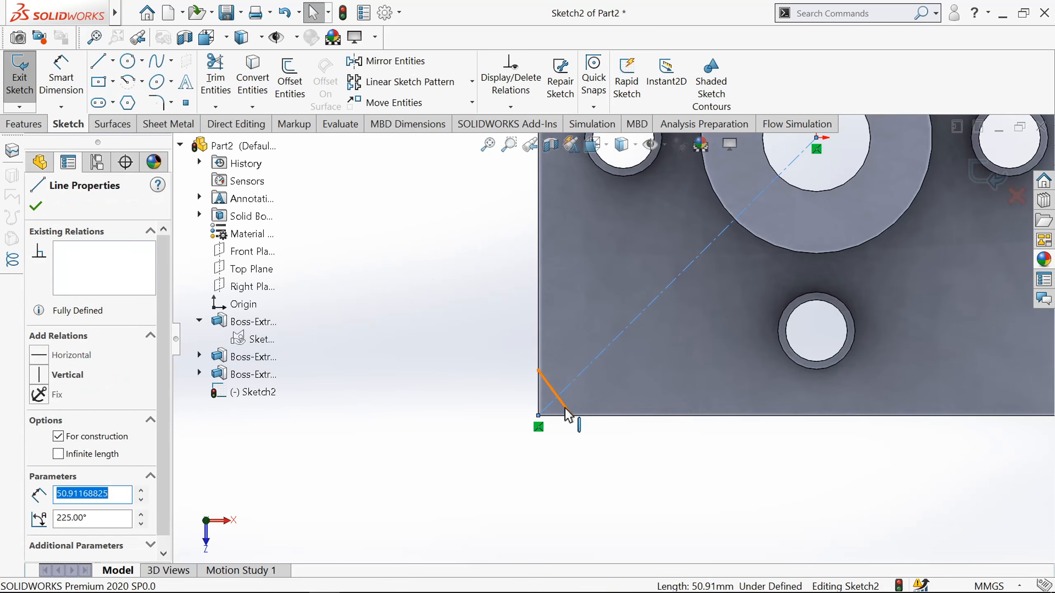
{"action": "left_click", "coordinate": [569, 415], "text": "ctrl"}
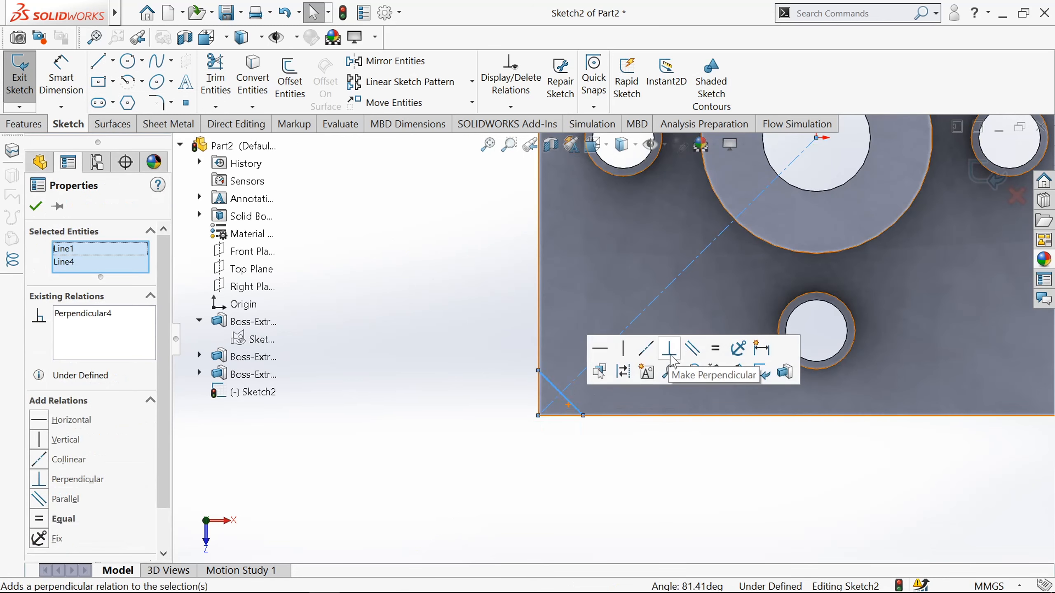
{"action": "left_click", "coordinate": [36, 205]}
Dimension the slanted corner line's length to 8 mm
{"action": "left_click", "coordinate": [61, 77]}
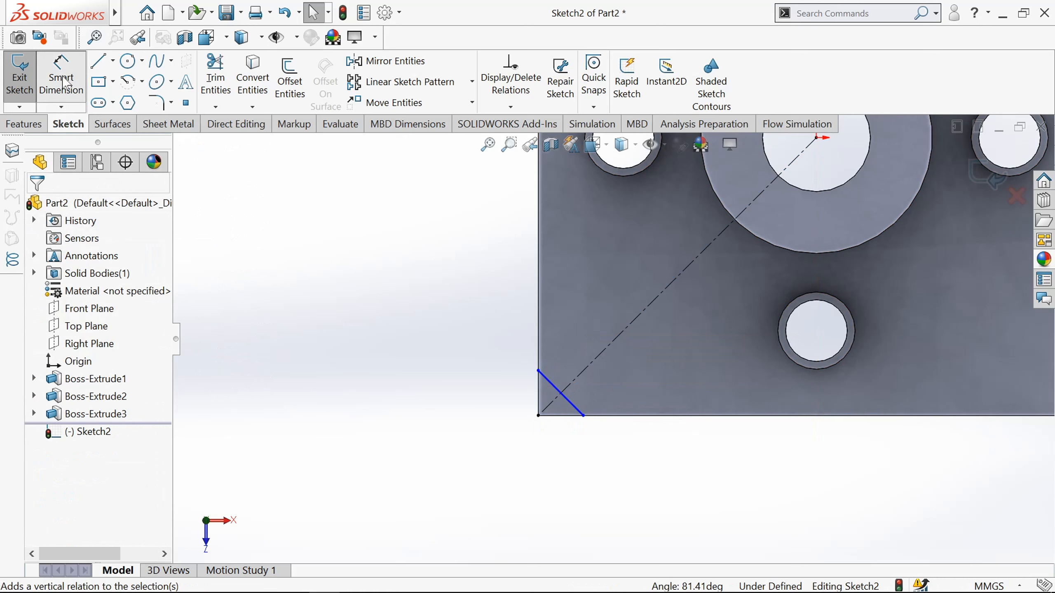
{"action": "left_click", "coordinate": [554, 387]}
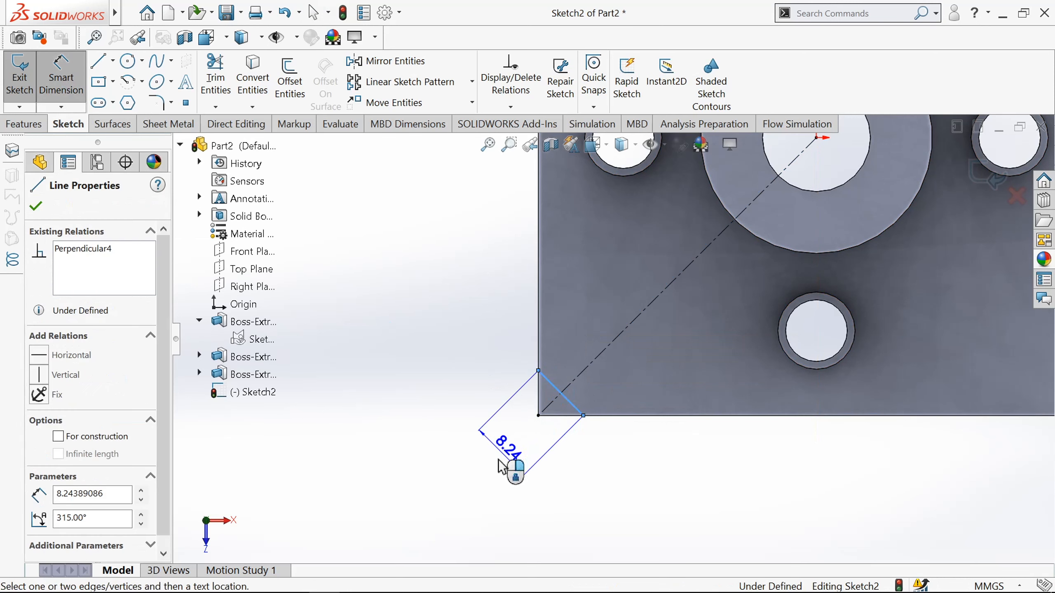
{"action": "left_click", "coordinate": [492, 467]}
{"action": "type", "text": "8"}
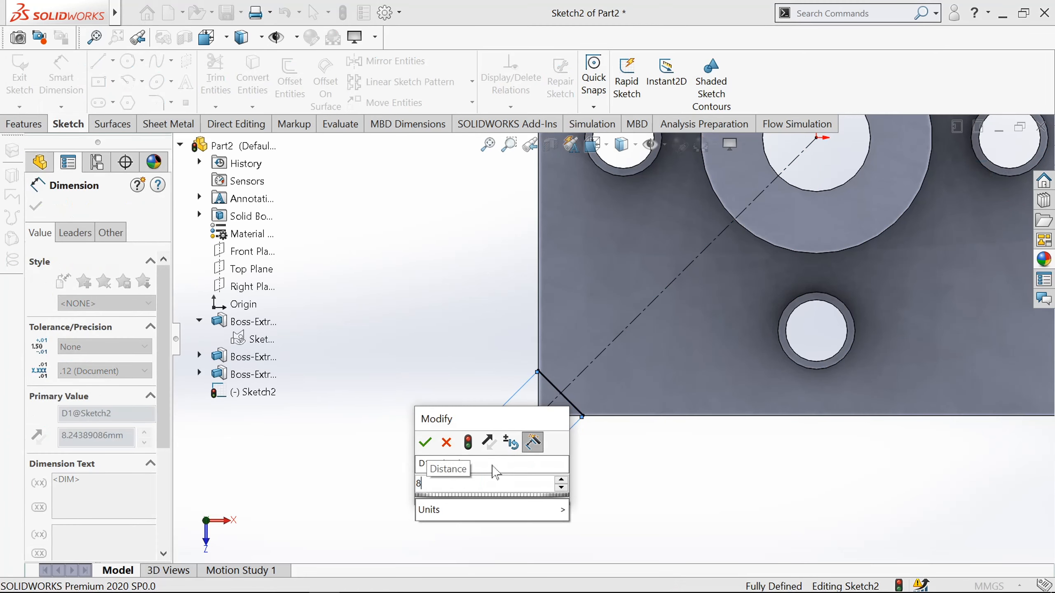
{"action": "left_click", "coordinate": [425, 443]}
{"action": "key", "text": "f"}
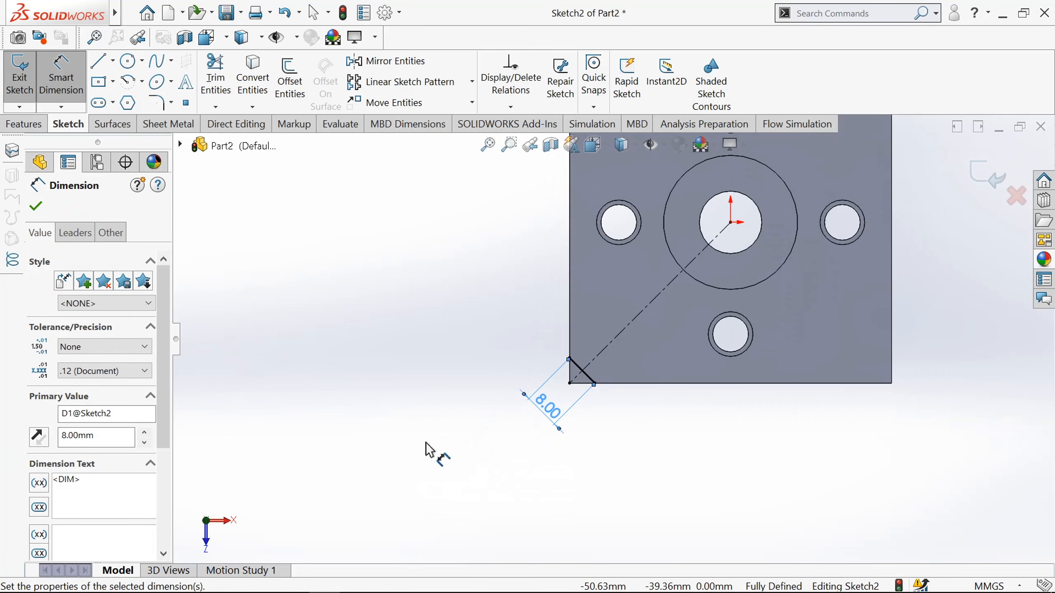
{"action": "left_click", "coordinate": [35, 208]}
Convert the central boss's outer 30 mm circular edge into the sketch
{"action": "left_click", "coordinate": [251, 77]}
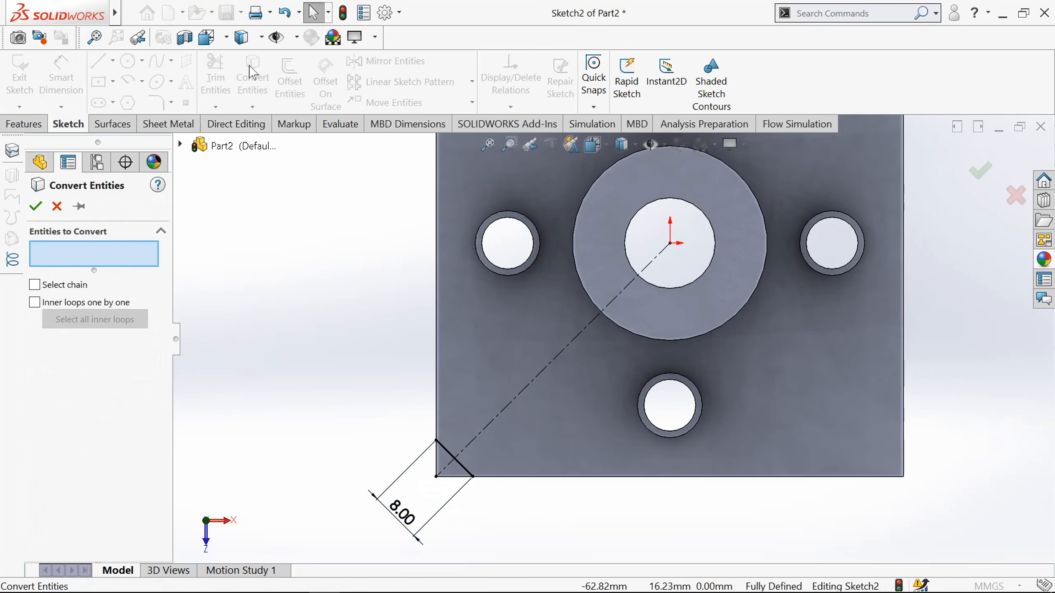
{"action": "left_click", "coordinate": [650, 338]}
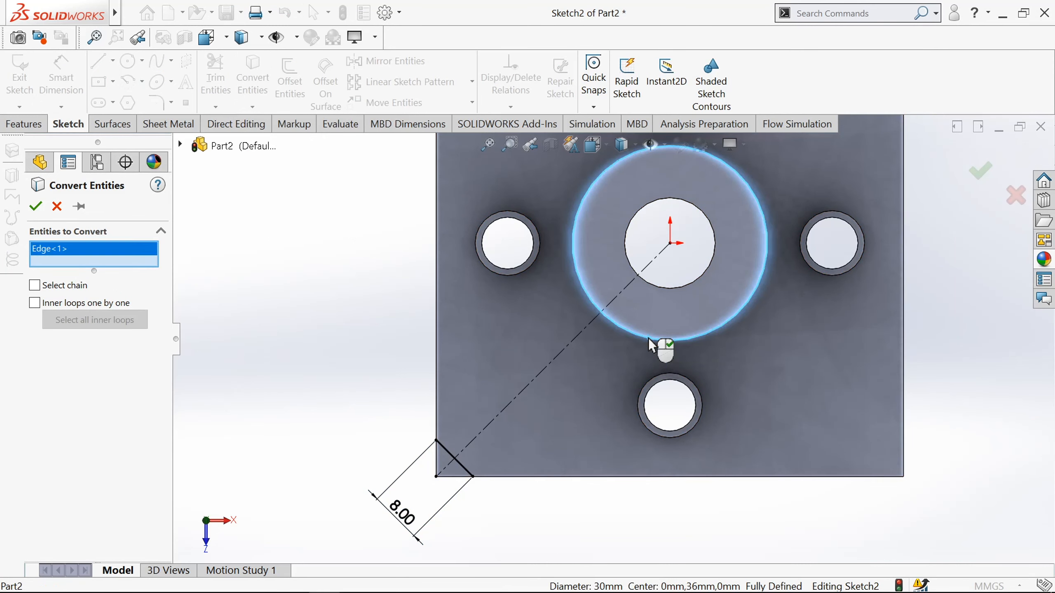
{"action": "left_click", "coordinate": [36, 206]}
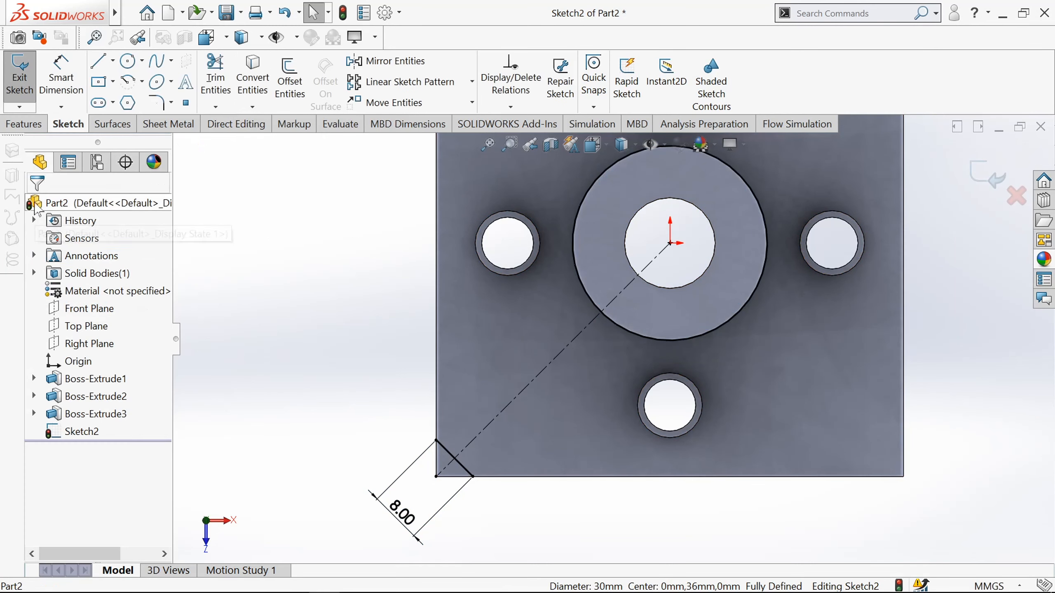
Sketch two short lines, about 7 and 8 mm long, parallel to the centerline on either side, crossing the converted circle
{"action": "left_click", "coordinate": [99, 63]}
{"action": "scroll", "coordinate": [555, 323], "scroll_direction": "down", "scroll_amount": 5}
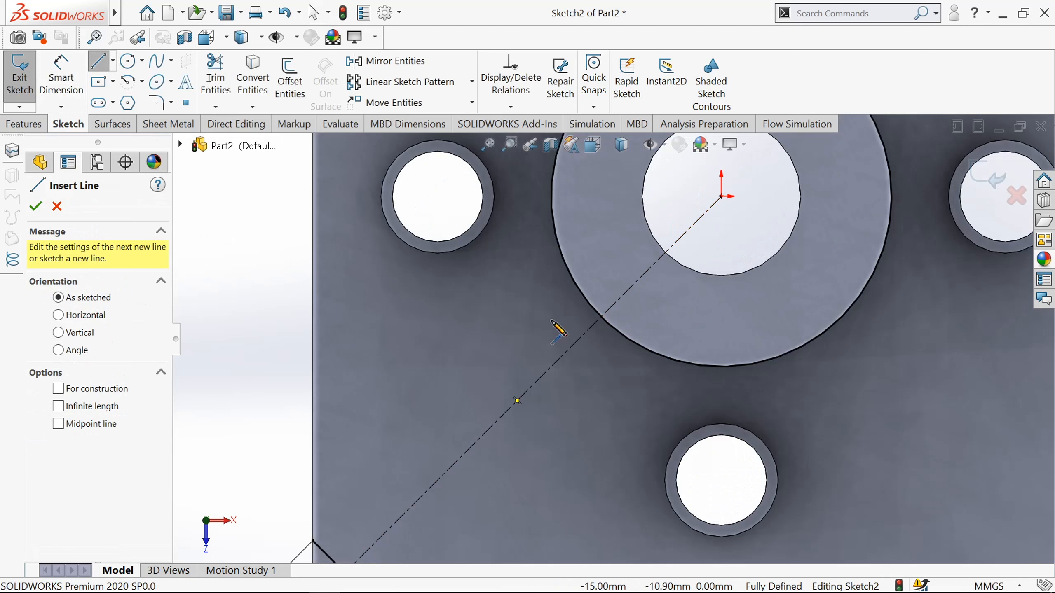
{"action": "left_click", "coordinate": [552, 344]}
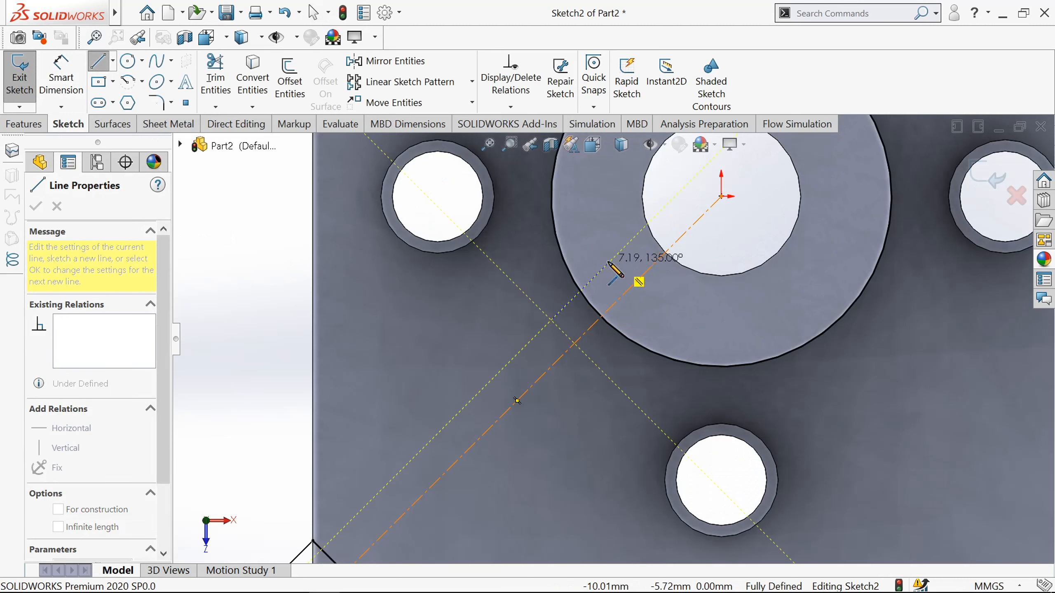
{"action": "left_click", "coordinate": [609, 263]}
{"action": "key", "text": "Escape"}
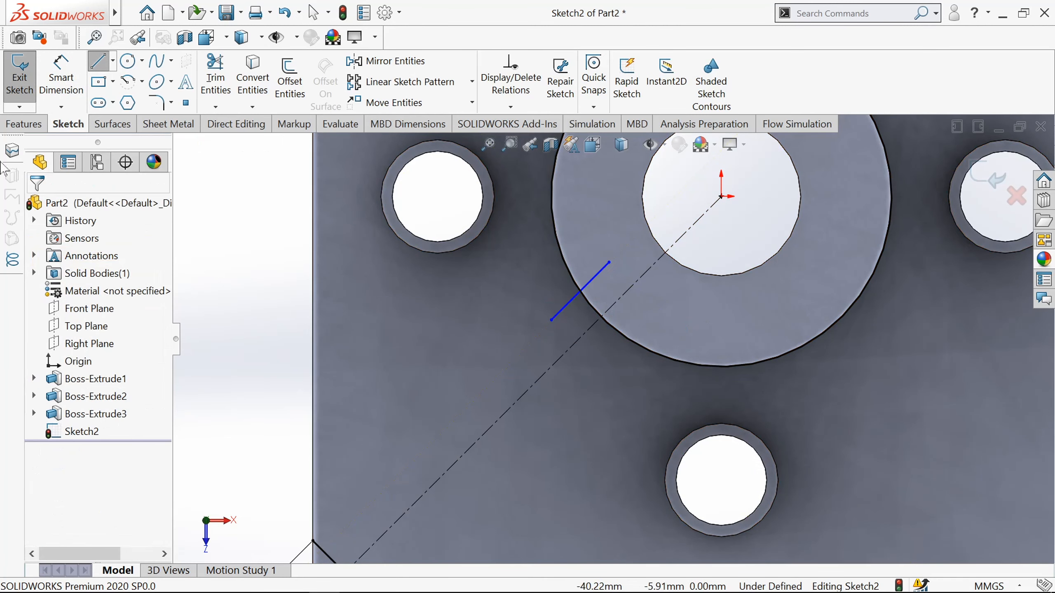
{"action": "left_click", "coordinate": [585, 373]}
{"action": "left_click", "coordinate": [649, 309]}
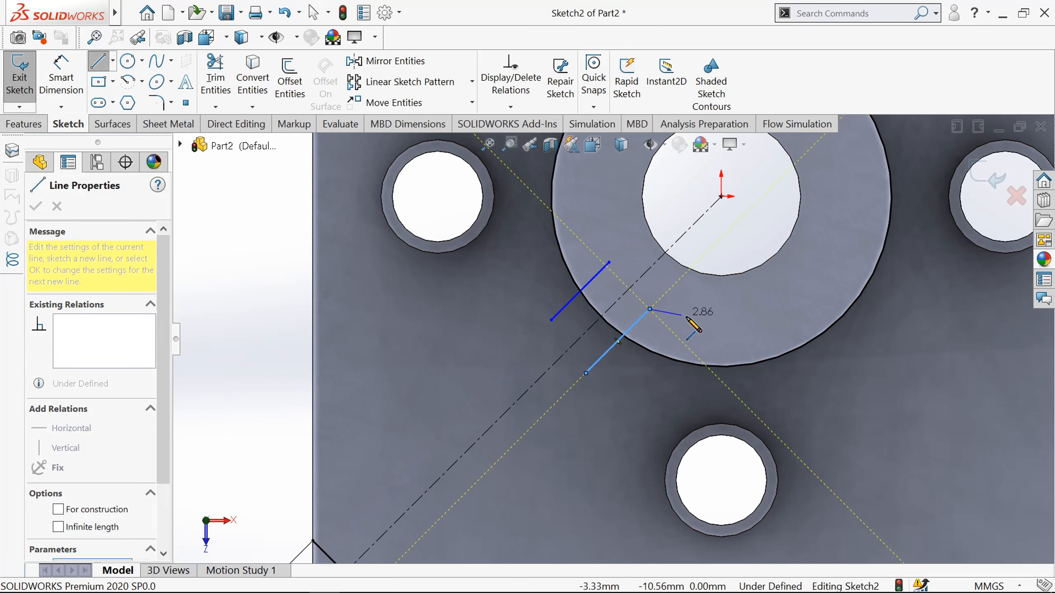
{"action": "key", "text": "Escape"}
Dimension the distance between the two short parallel lines to 8 mm
{"action": "scroll", "coordinate": [681, 315], "scroll_direction": "down", "scroll_amount": 1}
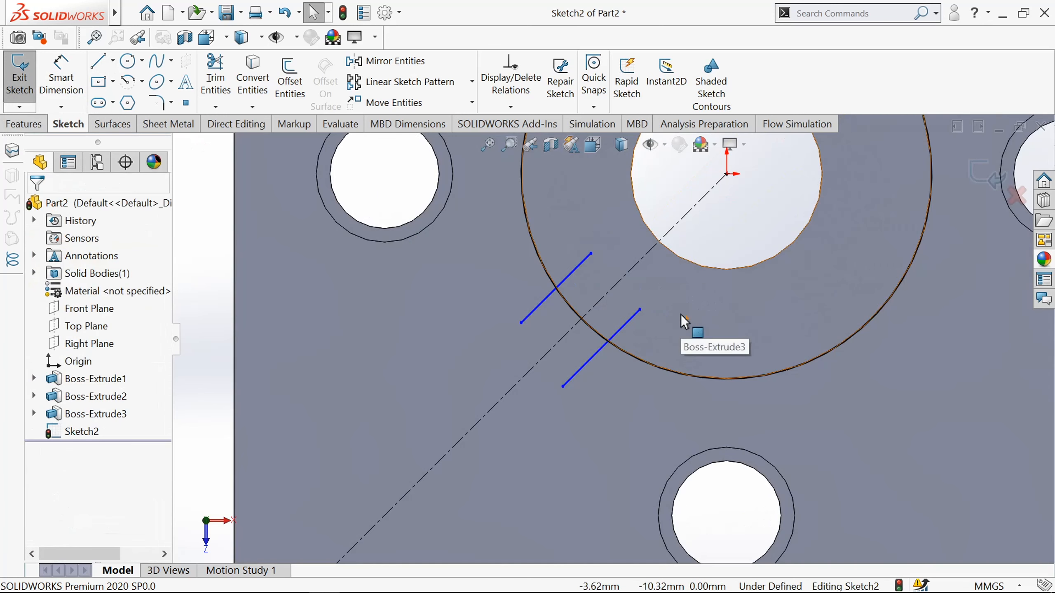
{"action": "left_click", "coordinate": [64, 81]}
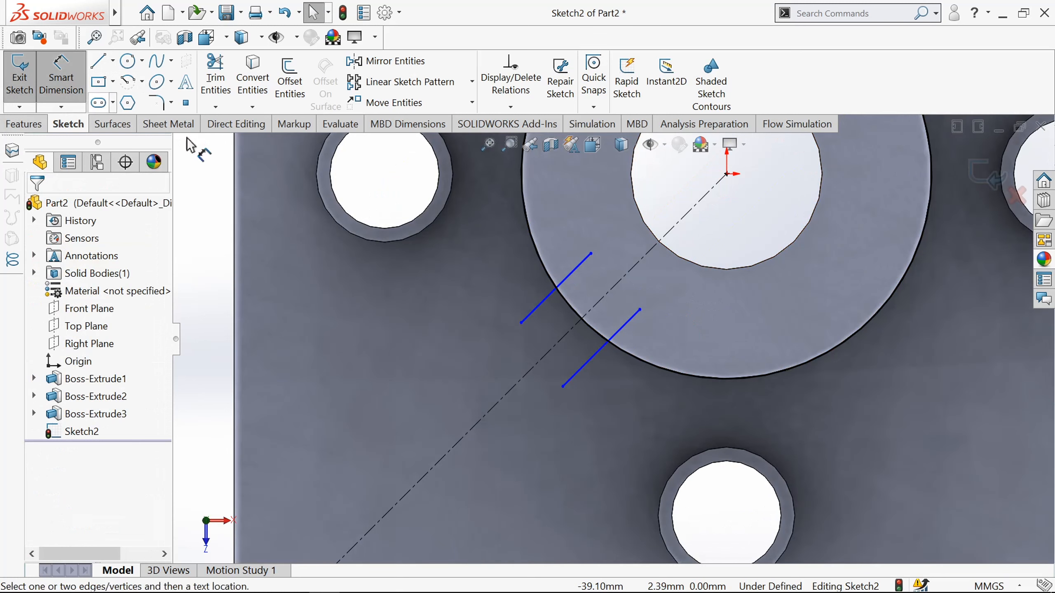
{"action": "left_click", "coordinate": [536, 307]}
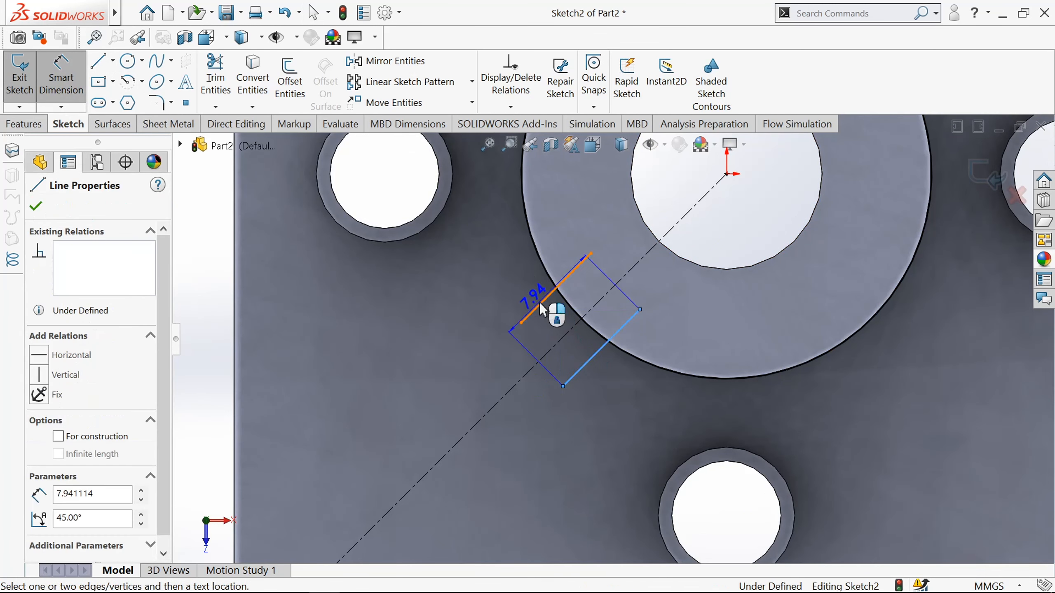
{"action": "left_click", "coordinate": [539, 304]}
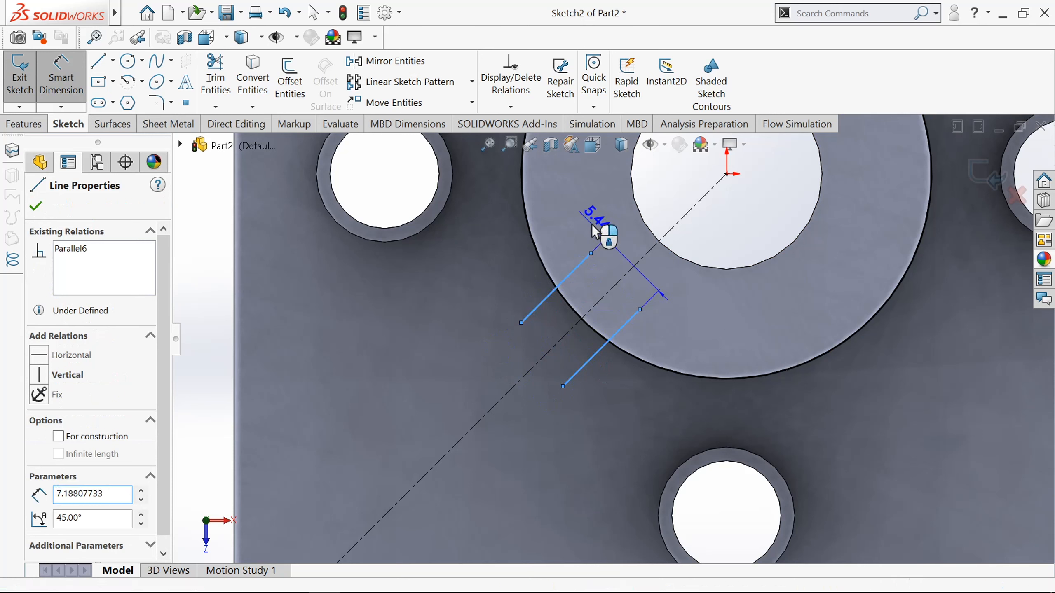
{"action": "left_click", "coordinate": [601, 235]}
{"action": "type", "text": "8"}
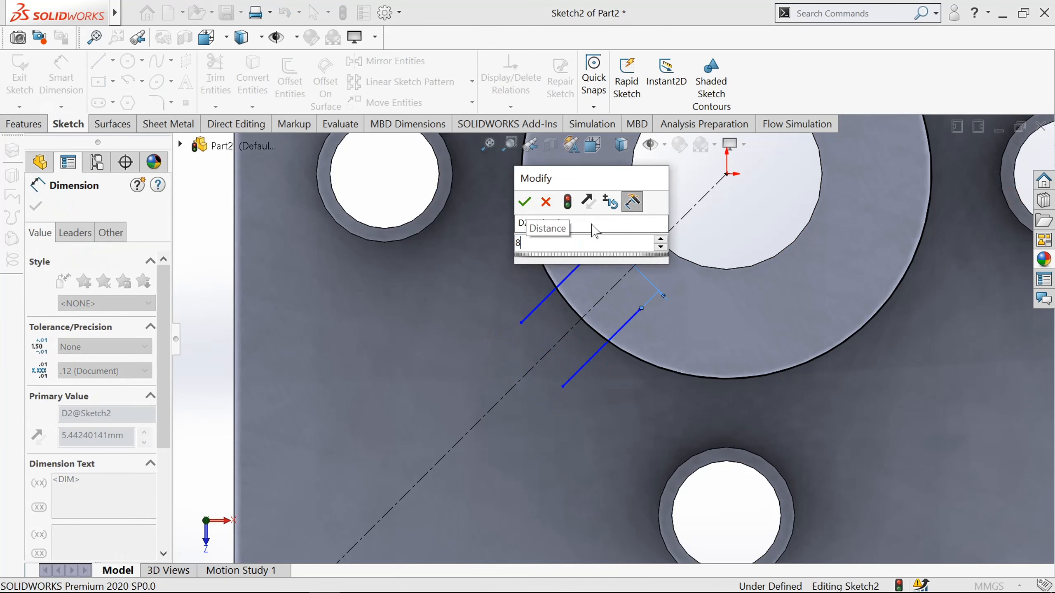
{"action": "key", "text": "Return"}
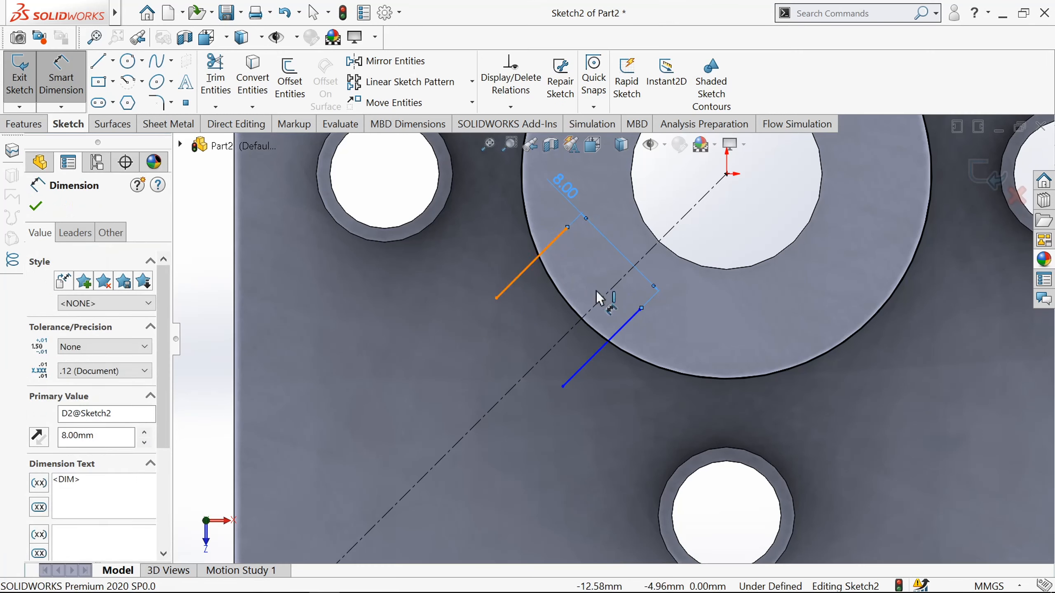
Set the distance from the centerline to the upper short line to 4 mm, centring the pair on the diagonal
{"action": "left_click", "coordinate": [599, 299]}
{"action": "left_click", "coordinate": [598, 276]}
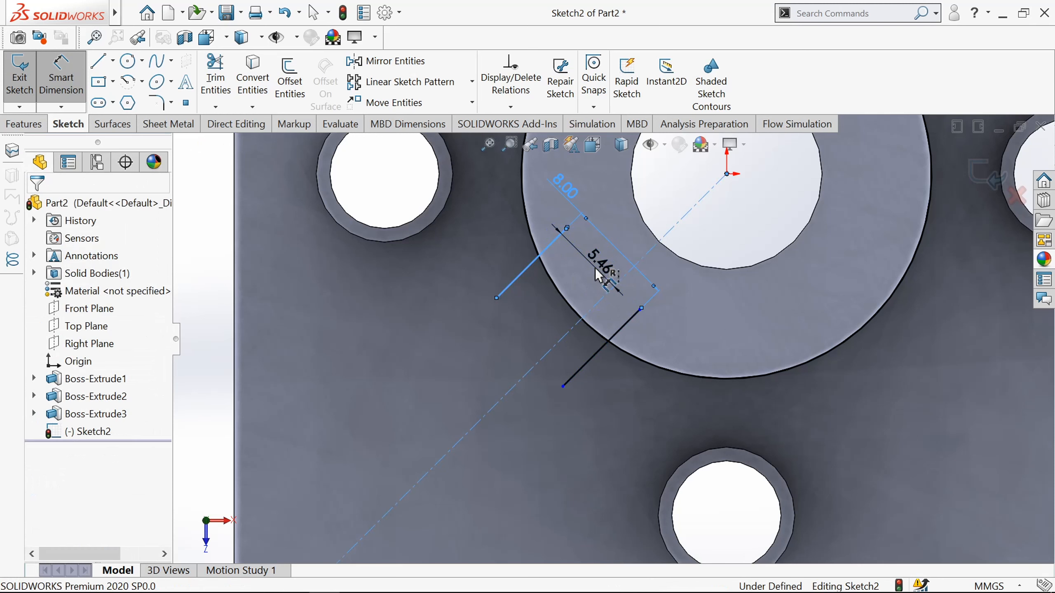
{"action": "type", "text": "4"}
{"action": "left_click", "coordinate": [595, 267]}
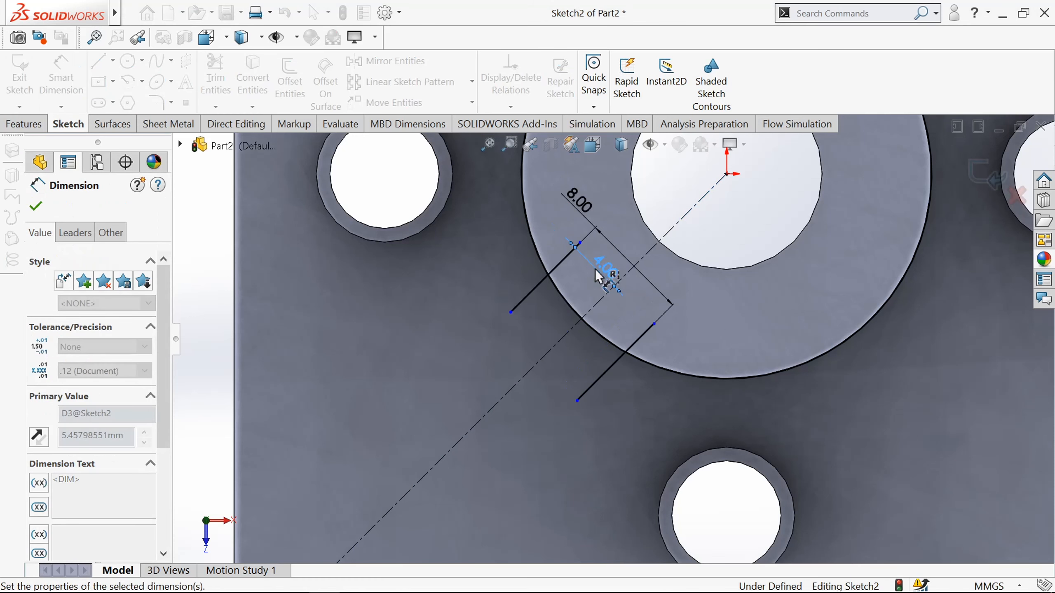
{"action": "type", "text": "4"}
{"action": "key", "text": "Return"}
{"action": "left_click", "coordinate": [35, 206]}
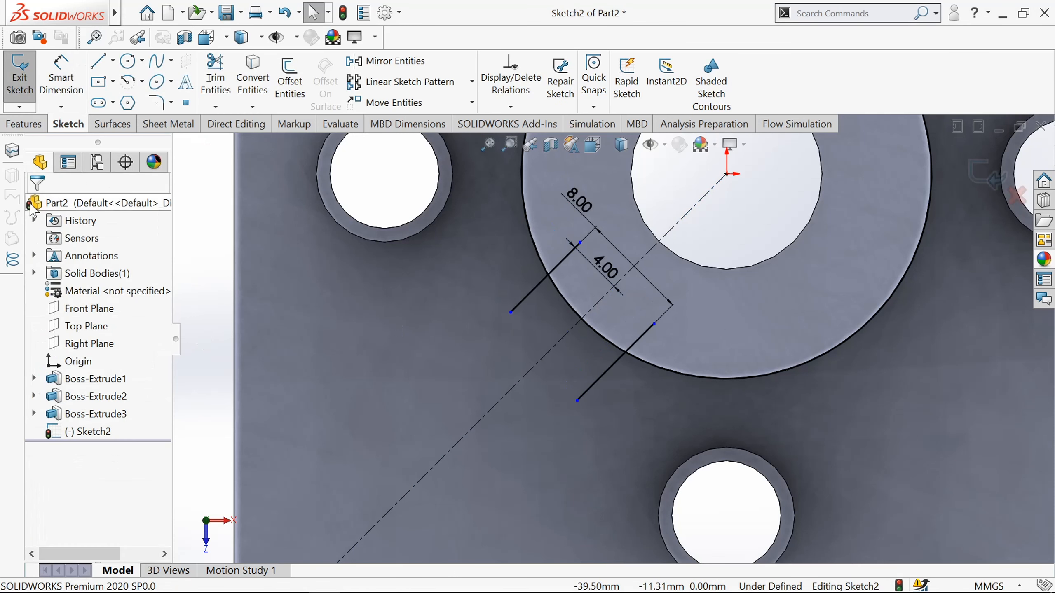
Trim away the two short parallel lines, the inner centerline part and the boss circle except the arc between the lines, then exit the sketch
{"action": "left_click", "coordinate": [223, 88]}
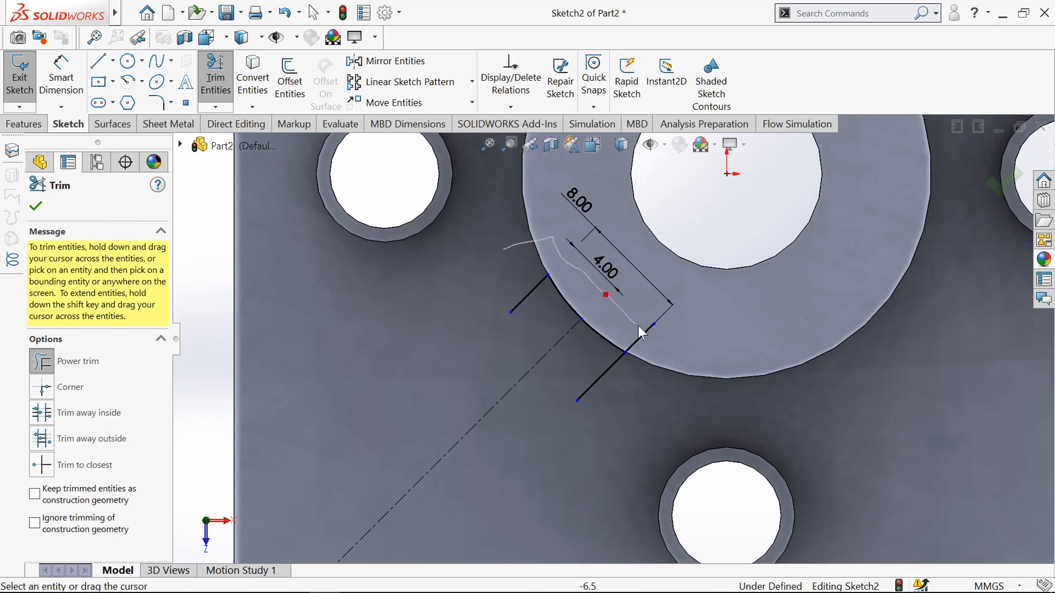
{"action": "left_click_drag", "start_coordinate": [638, 326], "coordinate": [639, 328]}
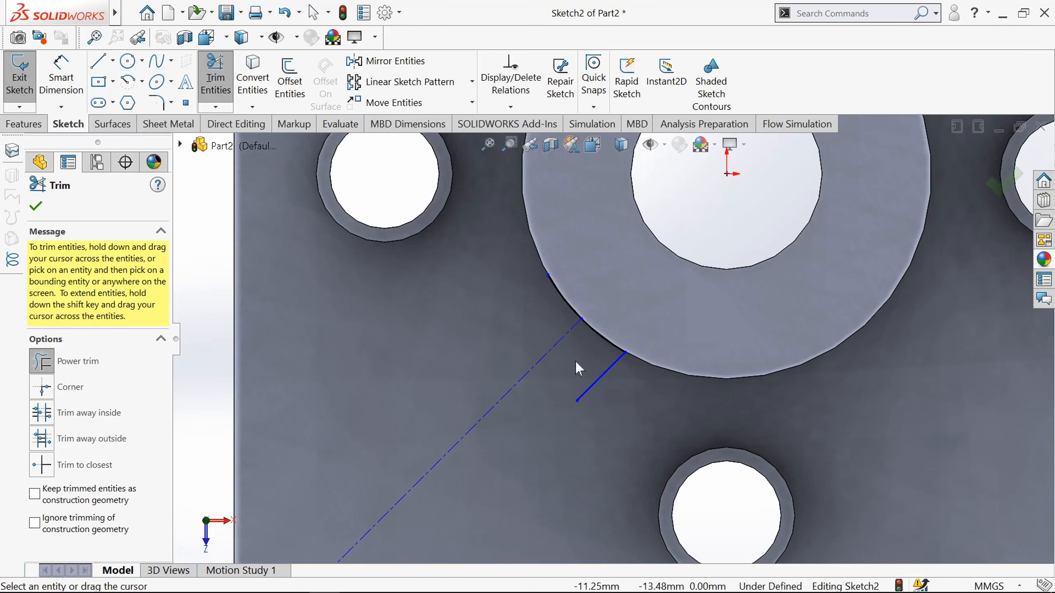
{"action": "scroll", "coordinate": [606, 393], "scroll_direction": "up", "scroll_amount": 3}
{"action": "left_click", "coordinate": [36, 206]}
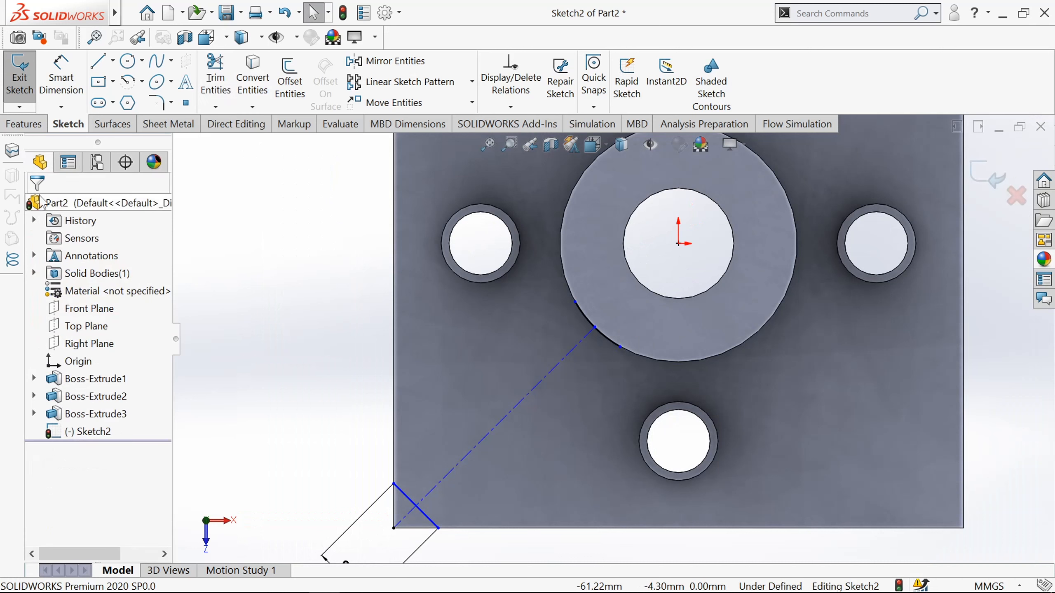
{"action": "left_click", "coordinate": [27, 90]}
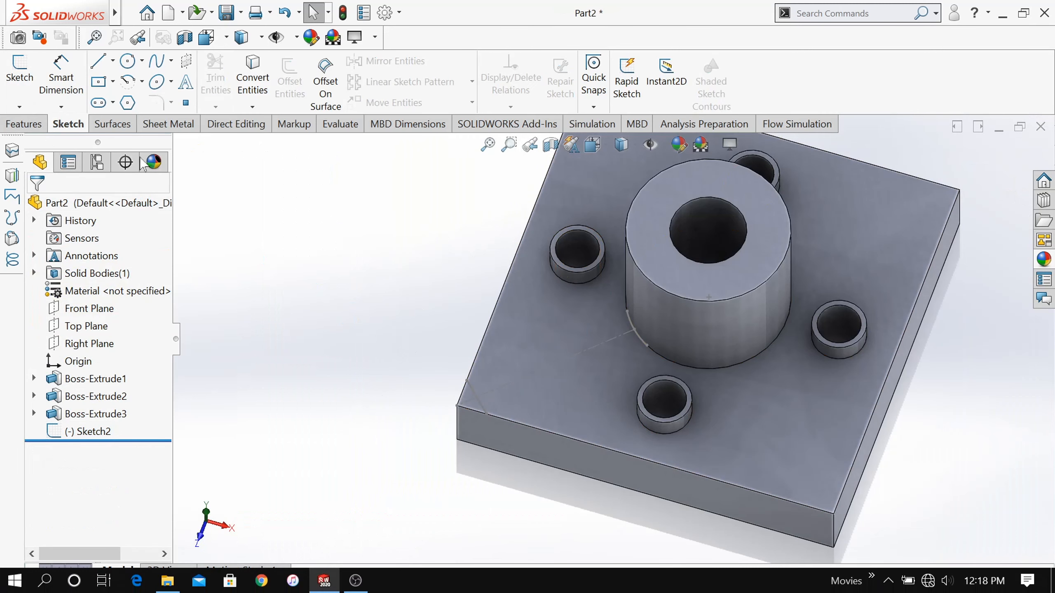
Create a reference plane coincident with the sketch point at the plate's corner and perpendicular to the central boss's top outer circular edge
{"action": "left_click", "coordinate": [21, 124]}
{"action": "left_click", "coordinate": [616, 82]}
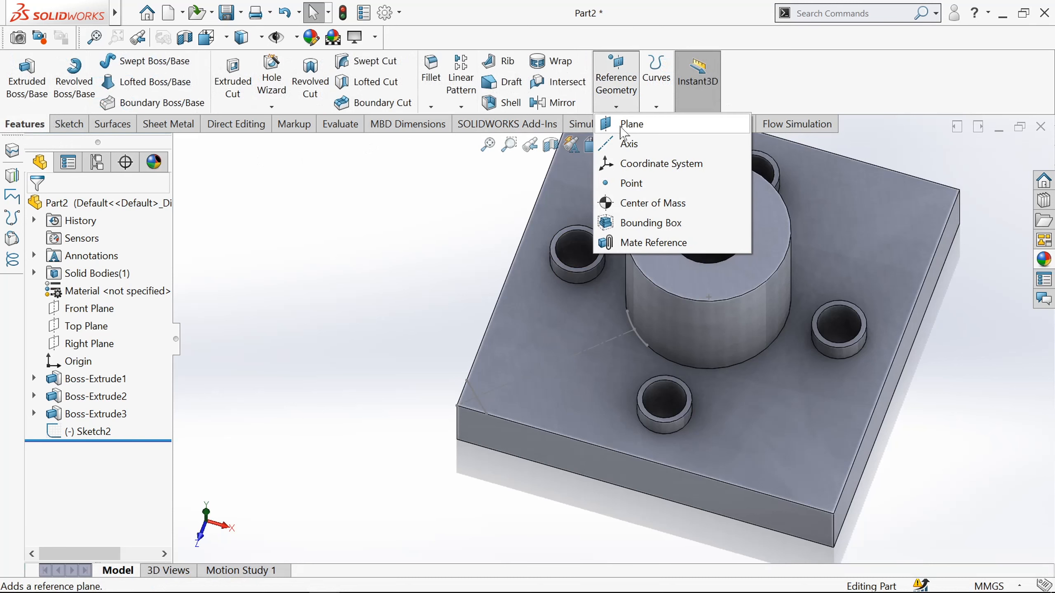
{"action": "left_click", "coordinate": [626, 127]}
{"action": "scroll", "coordinate": [578, 299], "scroll_direction": "down", "scroll_amount": 5}
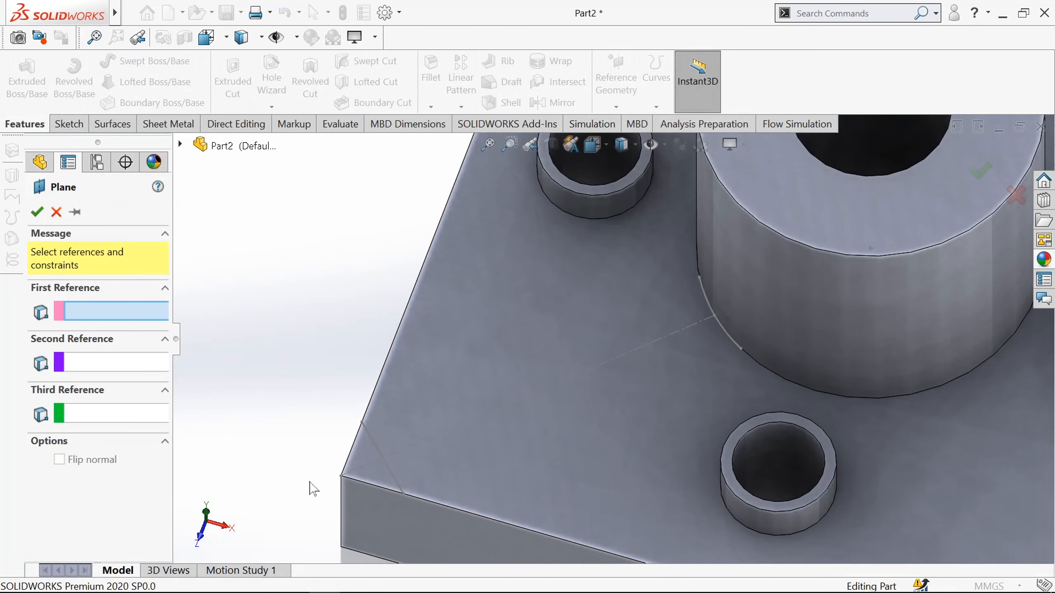
{"action": "left_click", "coordinate": [341, 476]}
{"action": "scroll", "coordinate": [332, 468], "scroll_direction": "up", "scroll_amount": 5}
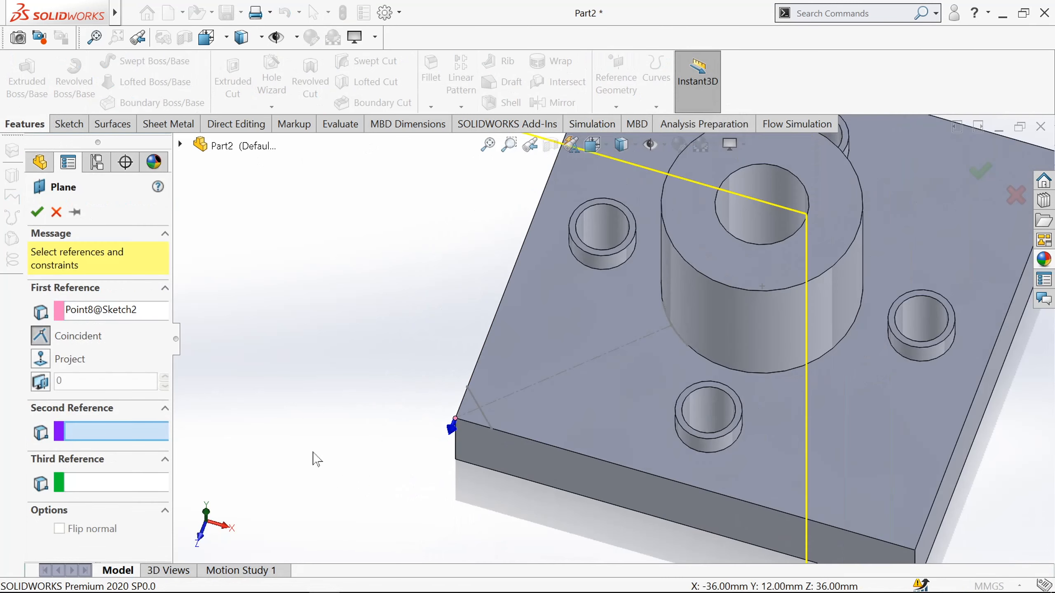
{"action": "left_click", "coordinate": [696, 277]}
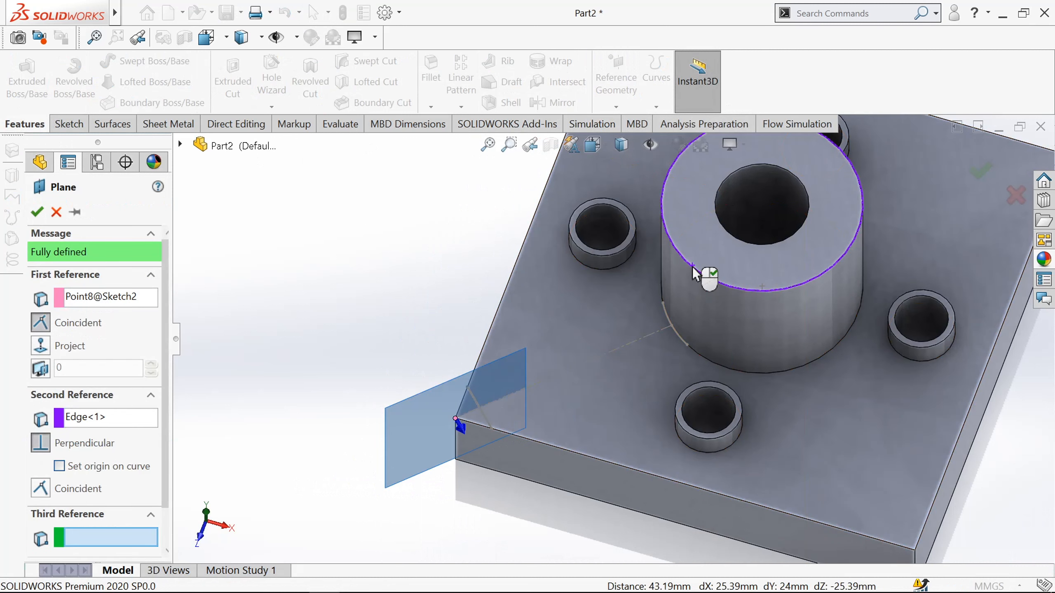
{"action": "scroll", "coordinate": [700, 275], "scroll_direction": "up", "scroll_amount": 3}
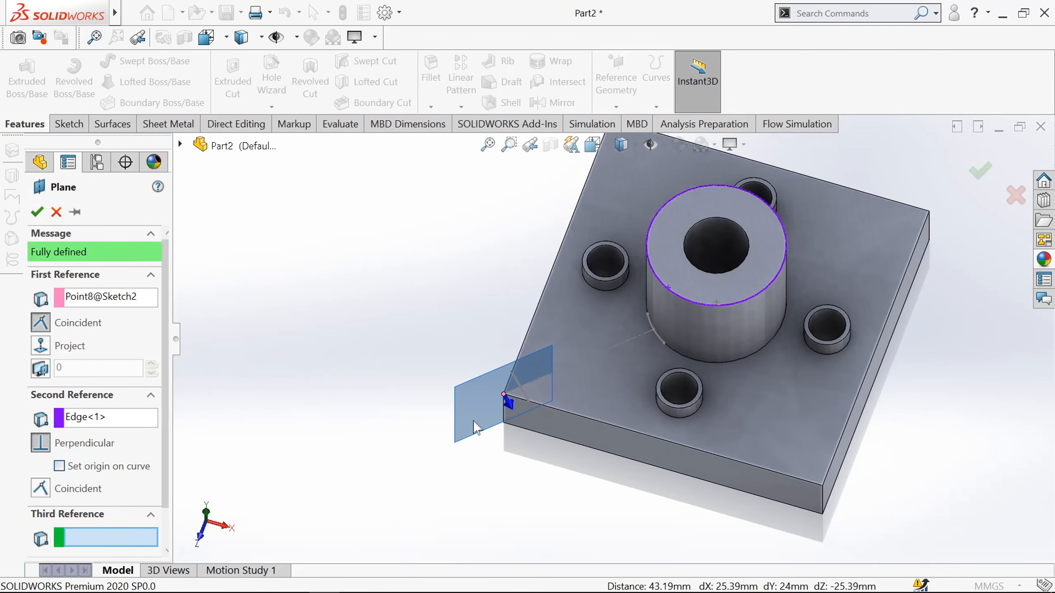
{"action": "left_click", "coordinate": [36, 212]}
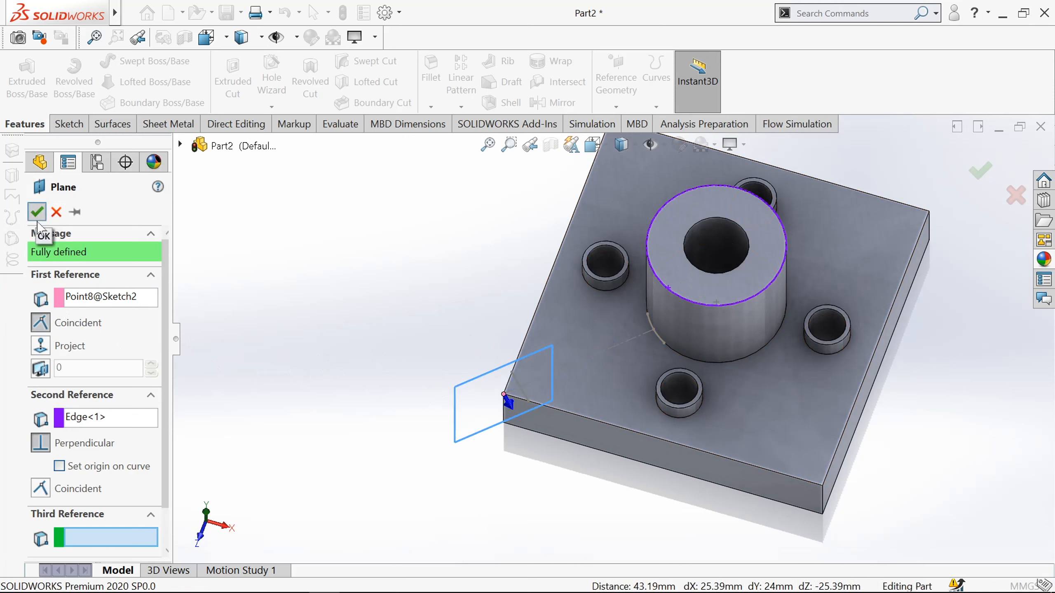
Orient the view normal to the new corner plane and open a sketch on it
{"action": "middle_click_drag", "start_coordinate": [399, 403], "coordinate": [370, 338]}
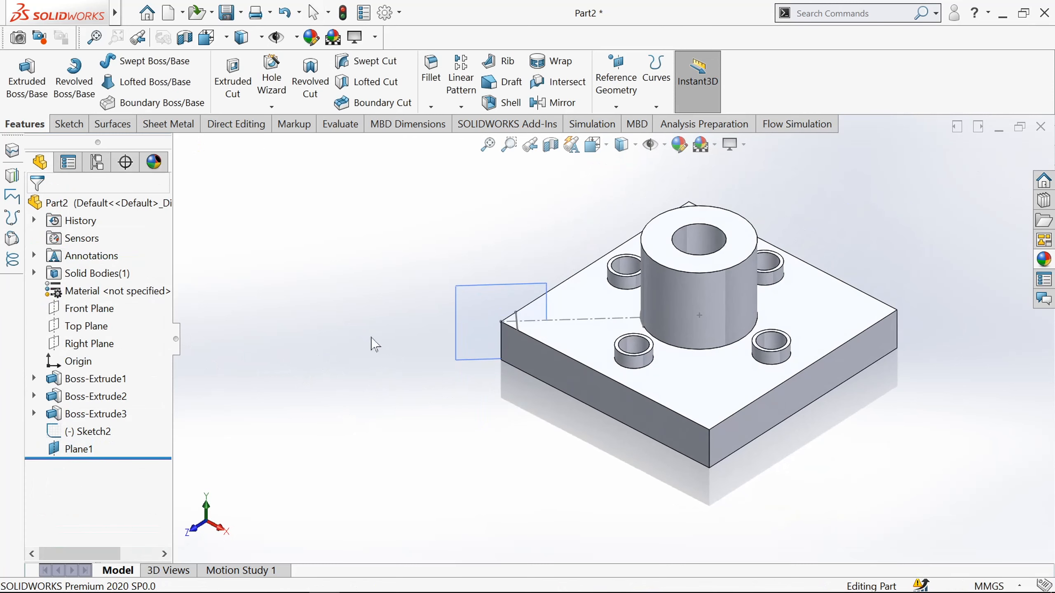
{"action": "scroll", "coordinate": [578, 286], "scroll_direction": "down", "scroll_amount": 3}
{"action": "left_click", "coordinate": [392, 302]}
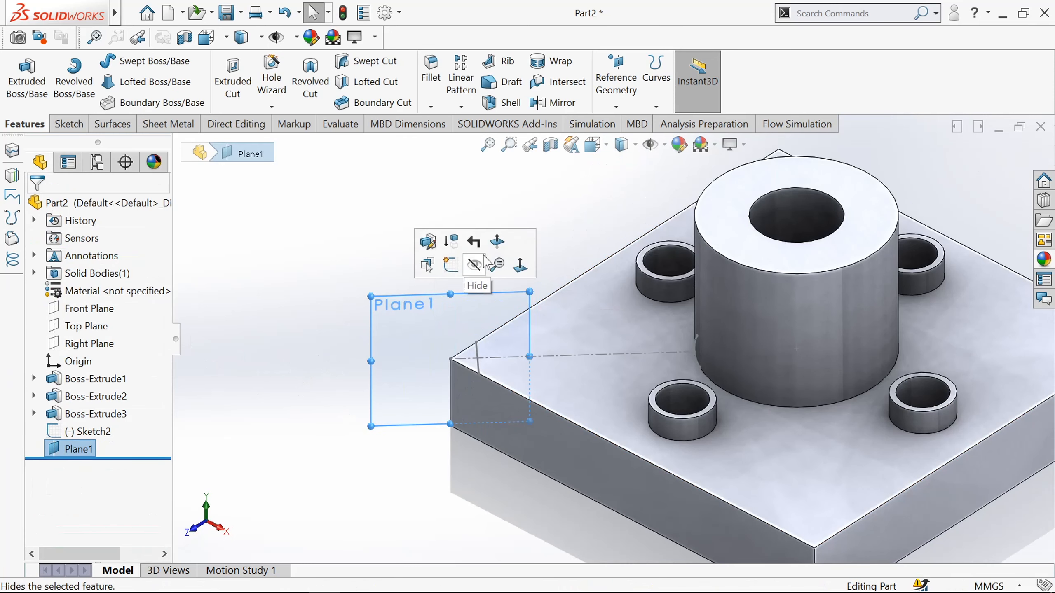
{"action": "left_click", "coordinate": [517, 267]}
{"action": "scroll", "coordinate": [530, 274], "scroll_direction": "down", "scroll_amount": 4}
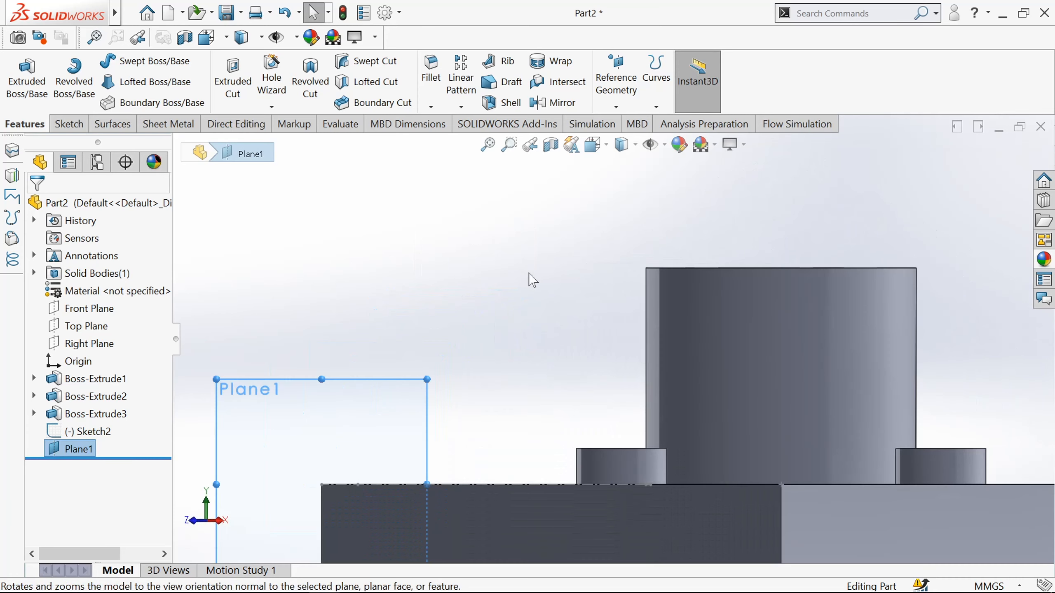
{"action": "scroll", "coordinate": [529, 273], "scroll_direction": "up", "scroll_amount": 2}
{"action": "left_click", "coordinate": [69, 124]}
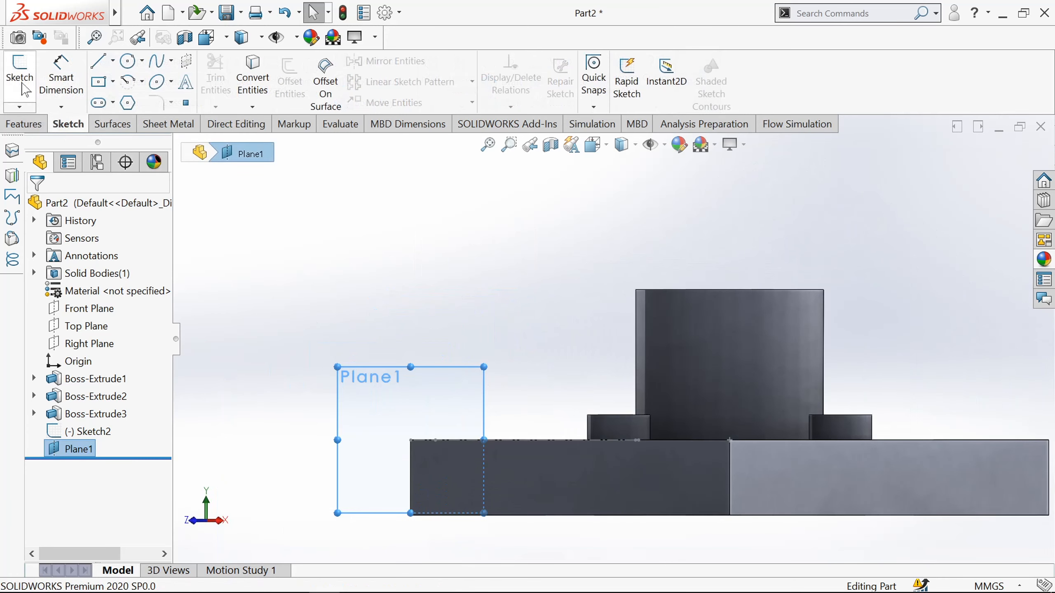
{"action": "left_click", "coordinate": [19, 75]}
{"action": "scroll", "coordinate": [465, 355], "scroll_direction": "down", "scroll_amount": 1}
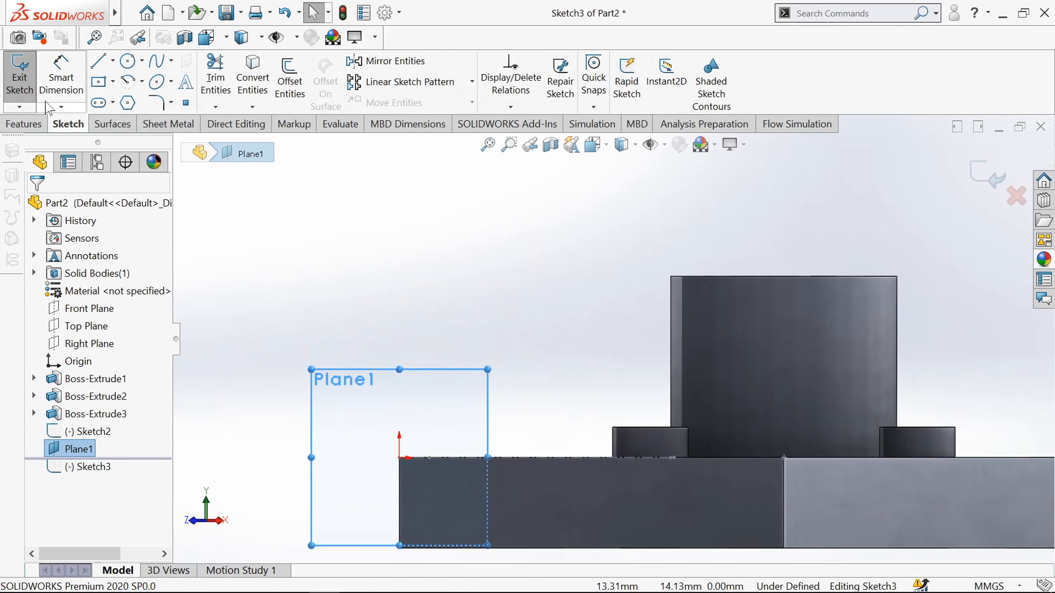
Sketch a closed triangle about 32 mm wide and 24 mm high from the short corner line to the central boss's top and base, then exit the sketch
{"action": "left_click", "coordinate": [96, 63]}
{"action": "scroll", "coordinate": [478, 469], "scroll_direction": "down", "scroll_amount": 1}
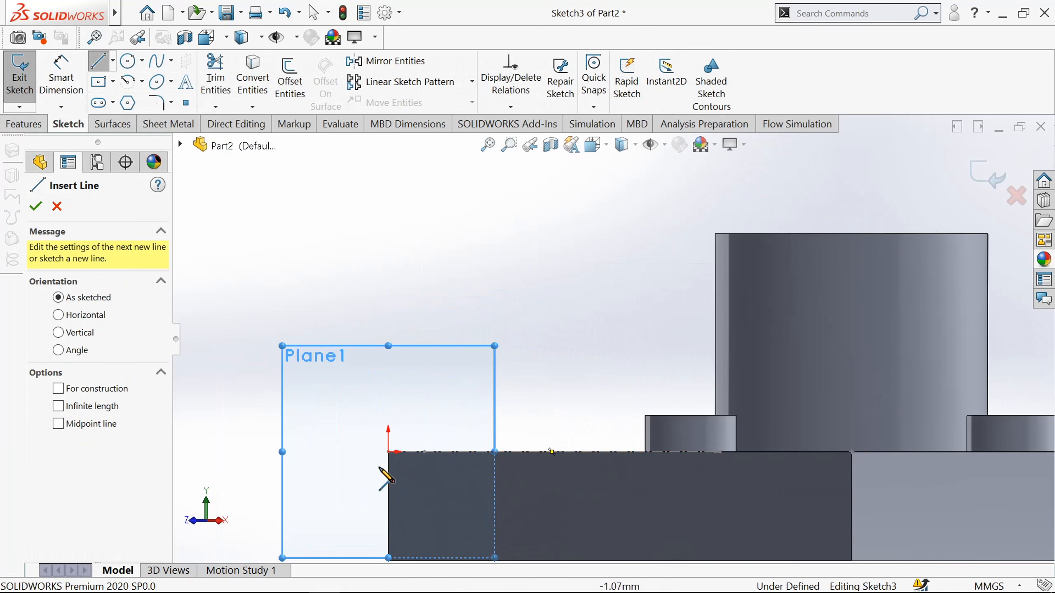
{"action": "scroll", "coordinate": [434, 472], "scroll_direction": "down", "scroll_amount": 5}
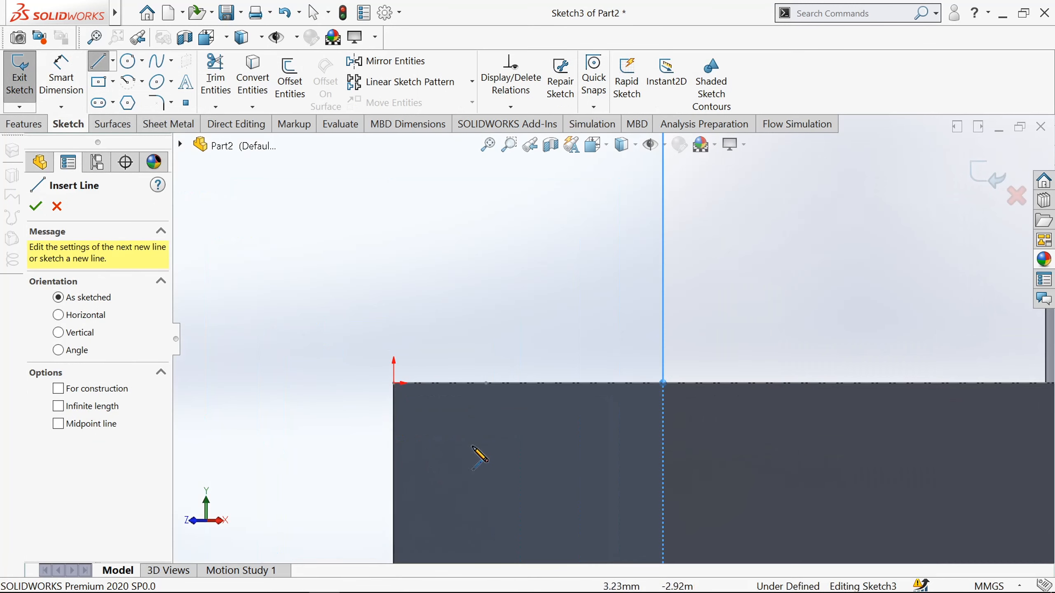
{"action": "left_click", "coordinate": [487, 383]}
{"action": "scroll", "coordinate": [494, 405], "scroll_direction": "up", "scroll_amount": 5}
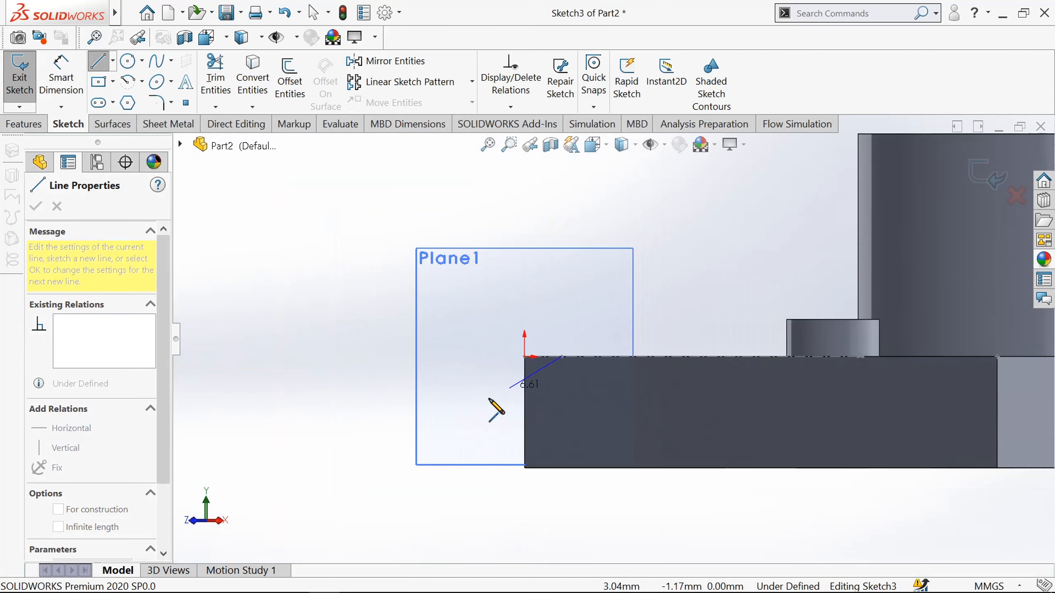
{"action": "left_click", "coordinate": [858, 133]}
{"action": "scroll", "coordinate": [872, 328], "scroll_direction": "down", "scroll_amount": 3}
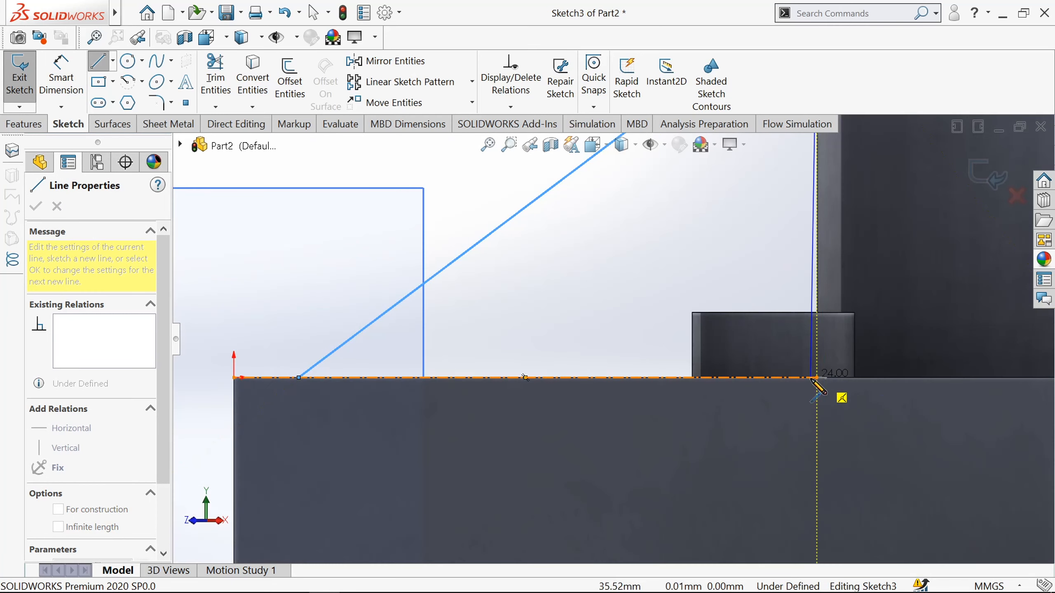
{"action": "left_click", "coordinate": [817, 378]}
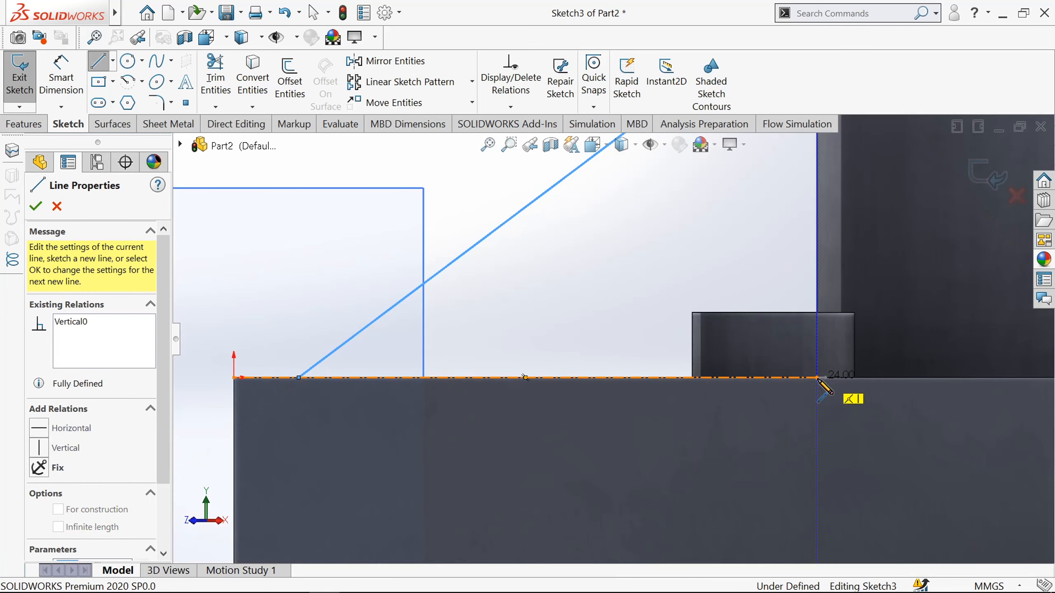
{"action": "key", "text": "z"}
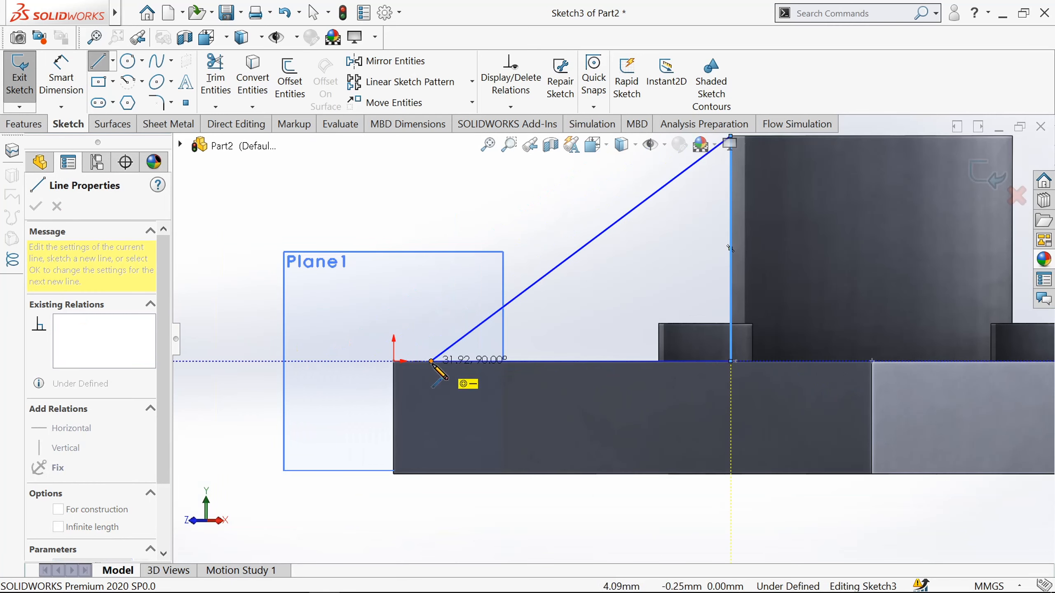
{"action": "left_click", "coordinate": [432, 361]}
{"action": "key", "text": "Escape"}
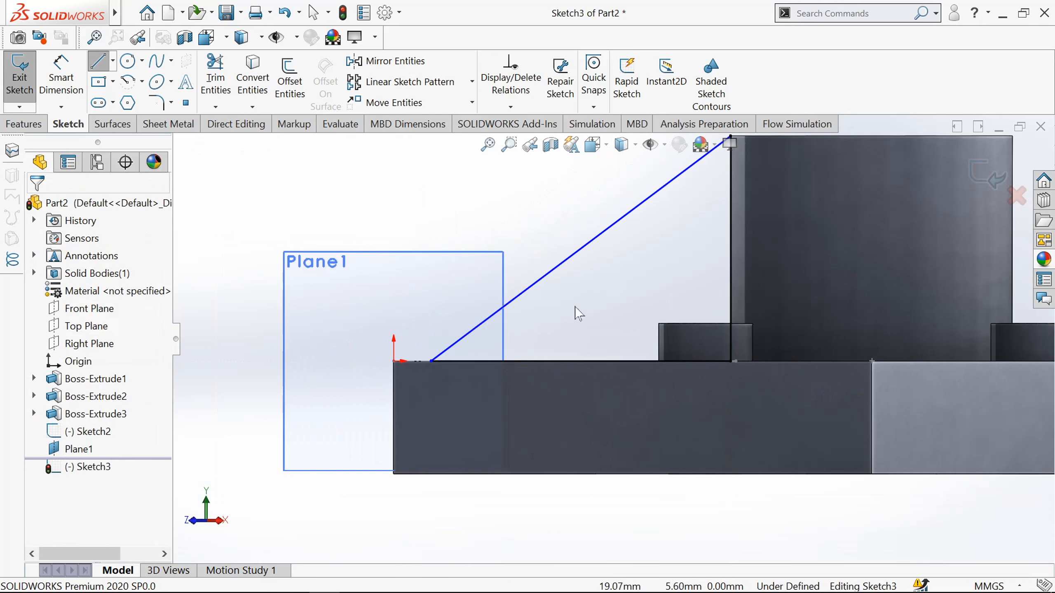
{"action": "scroll", "coordinate": [577, 310], "scroll_direction": "up", "scroll_amount": 2}
{"action": "left_click", "coordinate": [17, 81]}
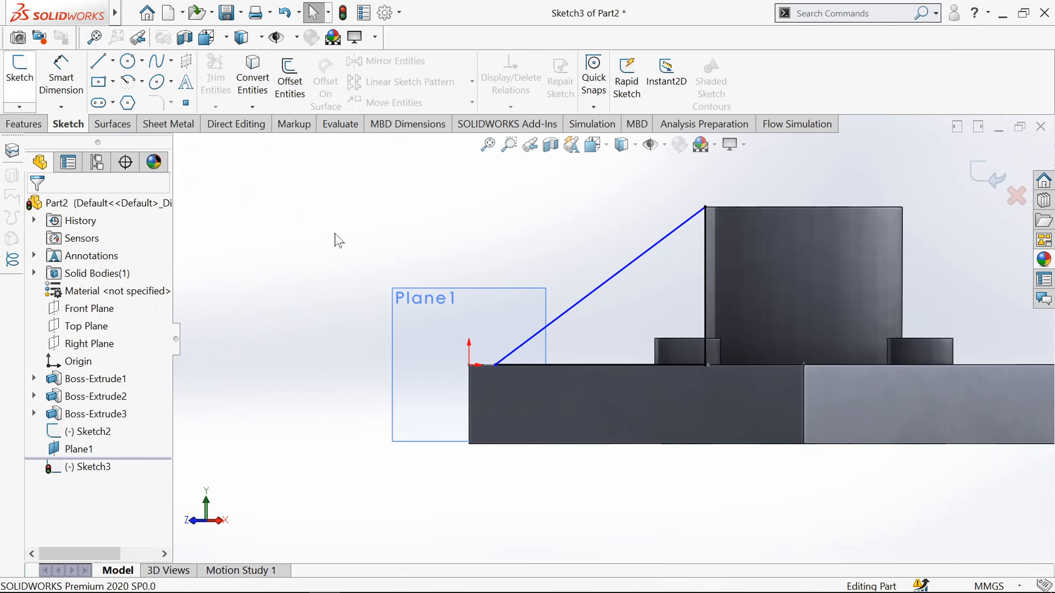
Open a new sketch on the central boss's top face, viewed normal to it
{"action": "middle_click_drag", "start_coordinate": [336, 238], "coordinate": [575, 358]}
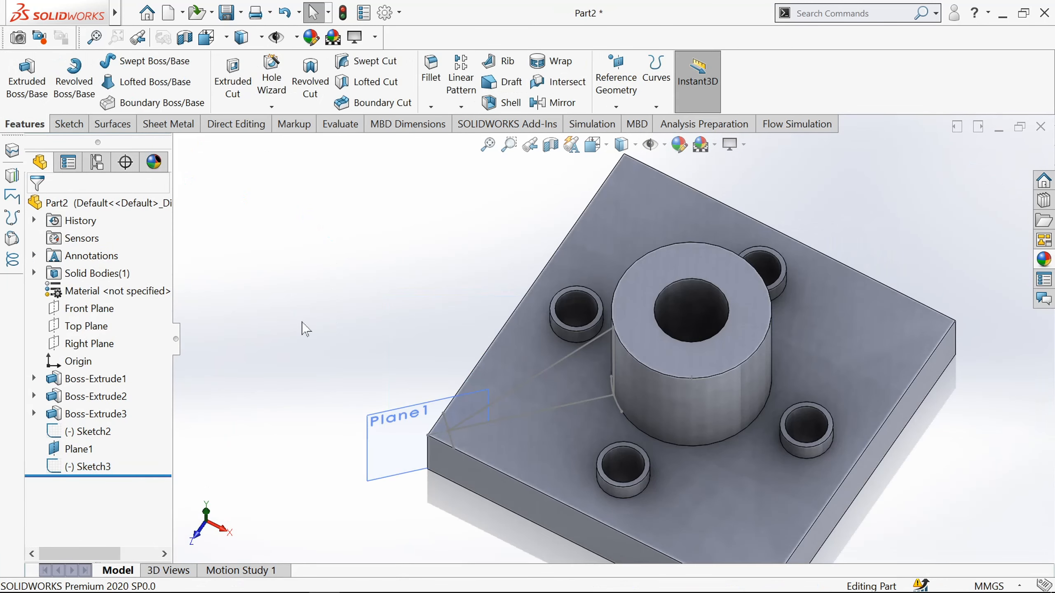
{"action": "left_click", "coordinate": [655, 343]}
{"action": "left_click", "coordinate": [788, 314]}
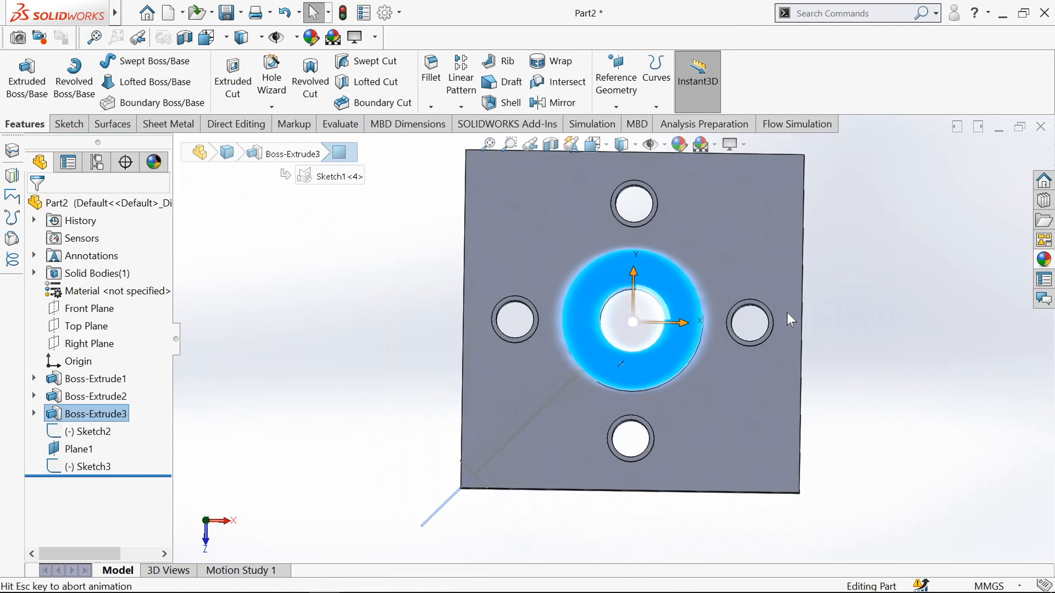
{"action": "left_click", "coordinate": [67, 124]}
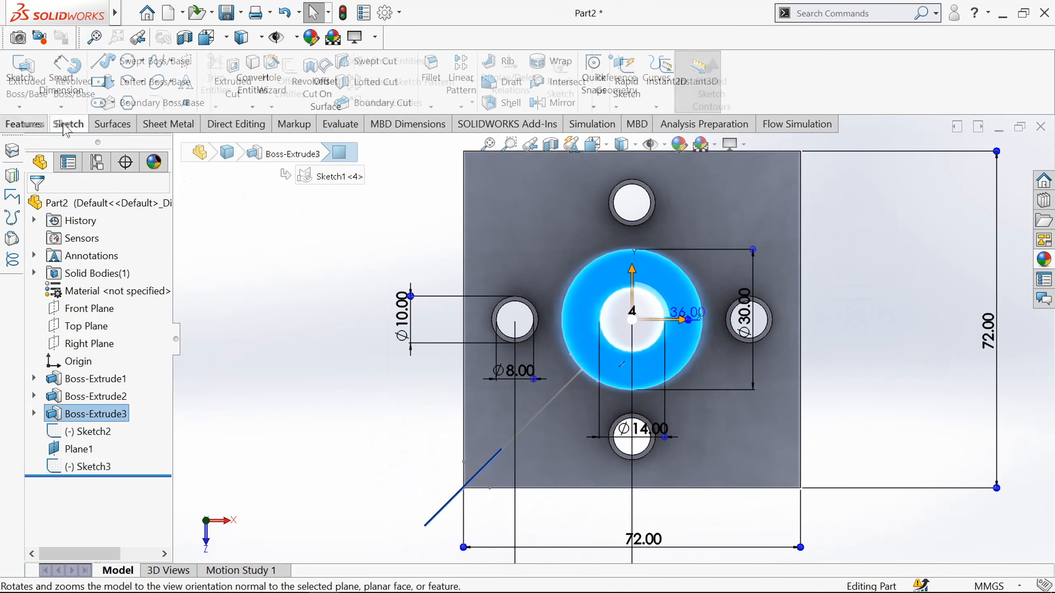
{"action": "left_click", "coordinate": [19, 74]}
{"action": "left_click", "coordinate": [342, 312]}
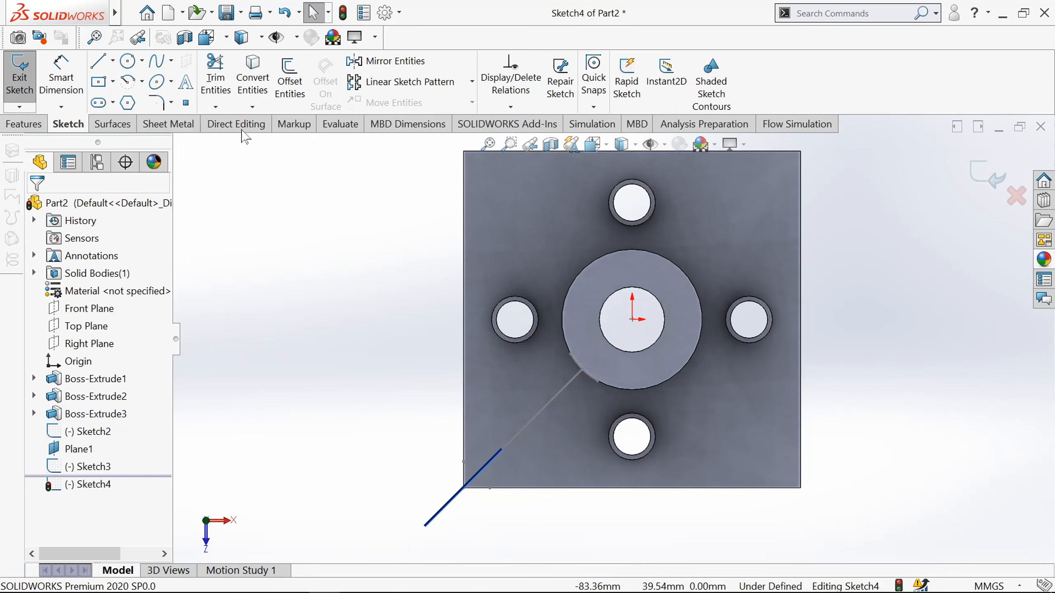
Convert the short arc at the central boss's base into the top-face sketch and exit the sketch
{"action": "left_click", "coordinate": [260, 83]}
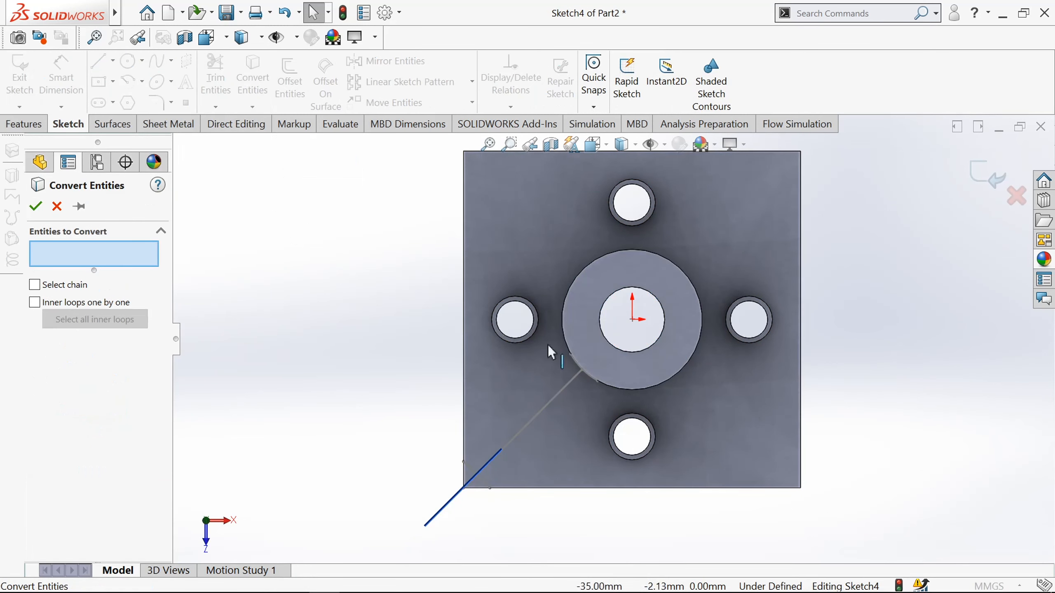
{"action": "scroll", "coordinate": [590, 393], "scroll_direction": "down", "scroll_amount": 3}
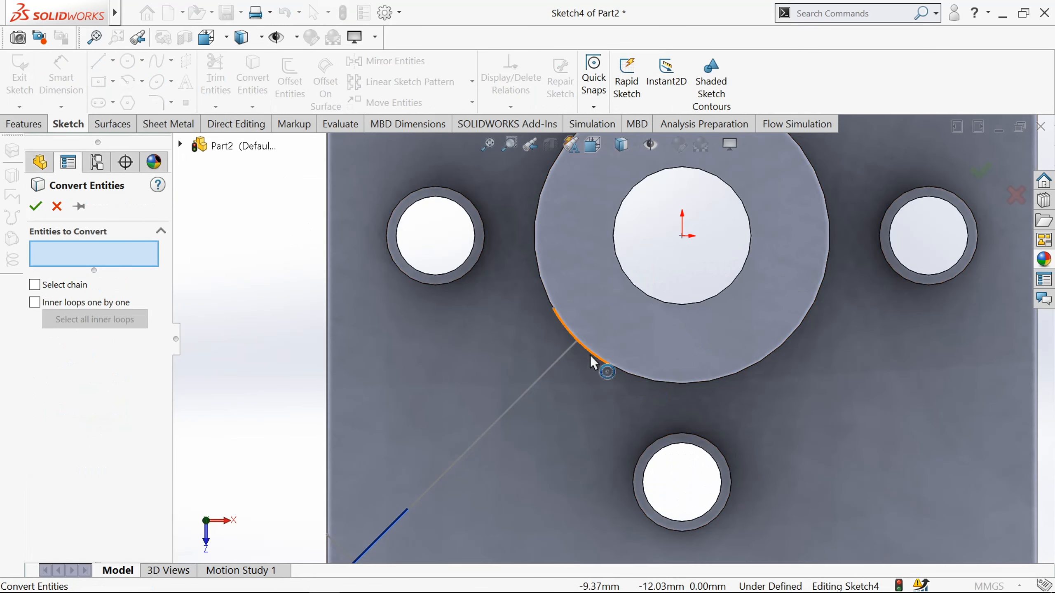
{"action": "left_click", "coordinate": [589, 356]}
{"action": "left_click", "coordinate": [35, 206]}
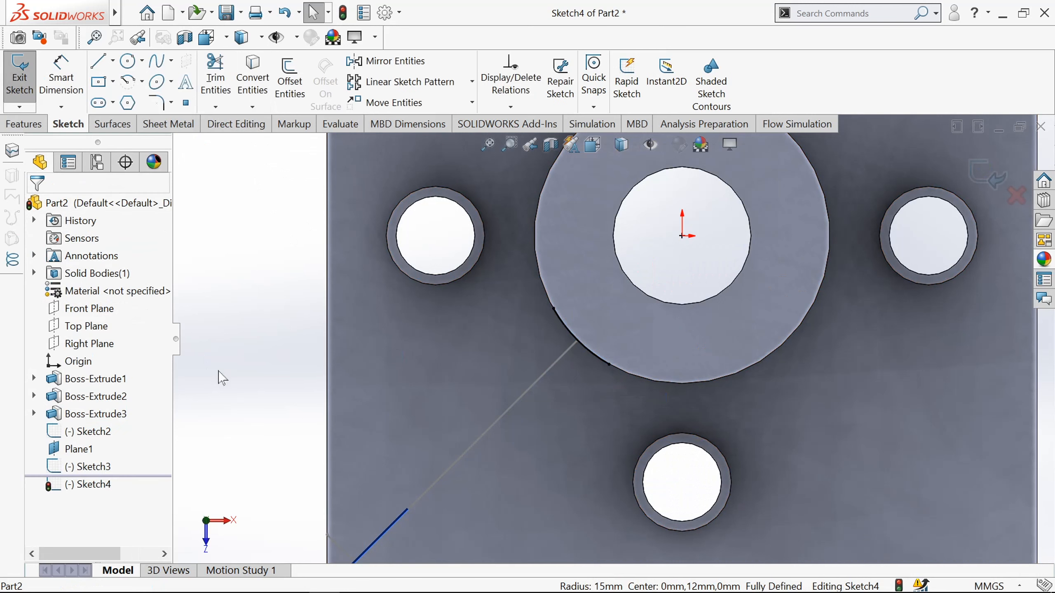
{"action": "middle_click_drag", "start_coordinate": [240, 374], "coordinate": [215, 281]}
{"action": "scroll", "coordinate": [215, 281], "scroll_direction": "up", "scroll_amount": 6}
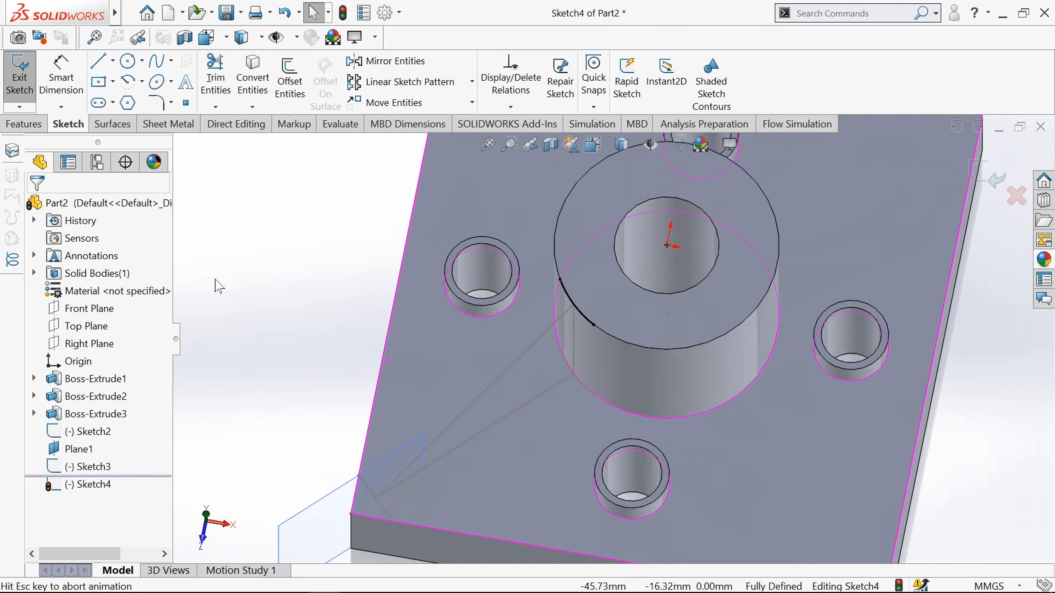
{"action": "left_click", "coordinate": [19, 75]}
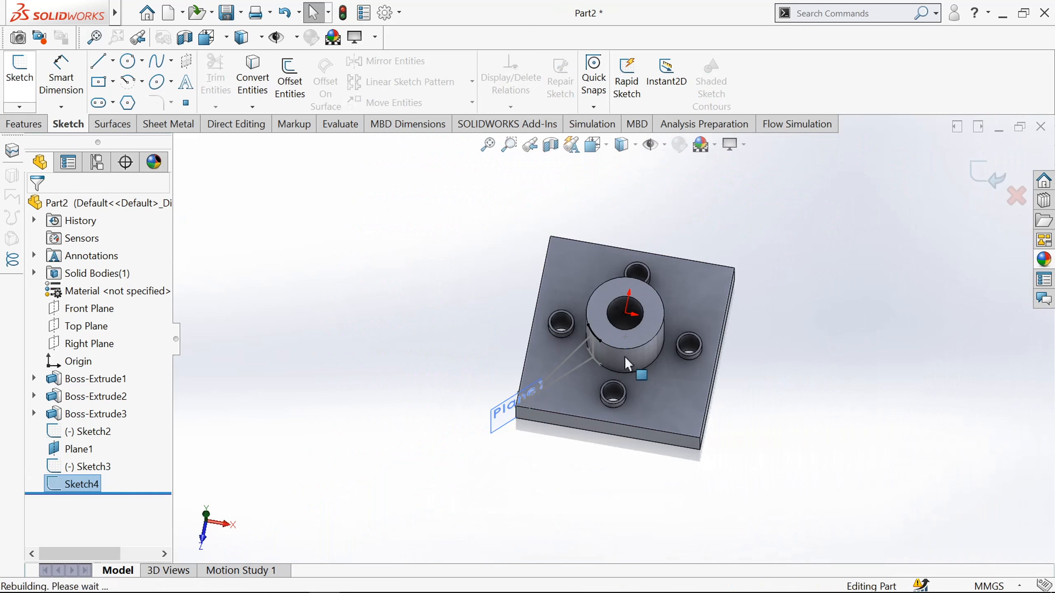
Turn off Ambient Occlusion in the model display and clear the sketch selection
{"action": "scroll", "coordinate": [628, 364], "scroll_direction": "down", "scroll_amount": 3}
{"action": "left_click", "coordinate": [733, 144]}
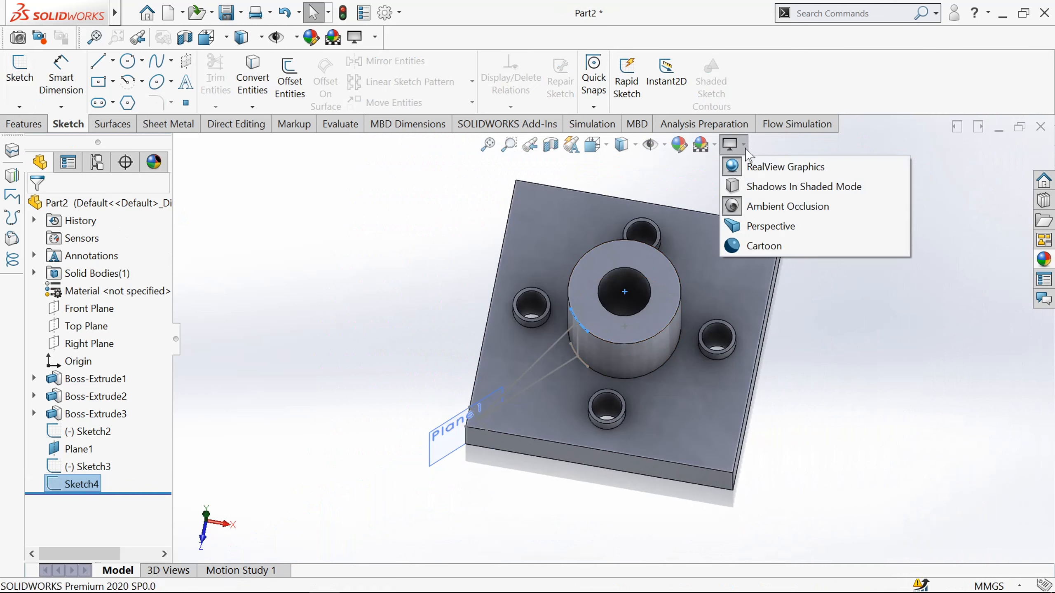
{"action": "left_click", "coordinate": [754, 208]}
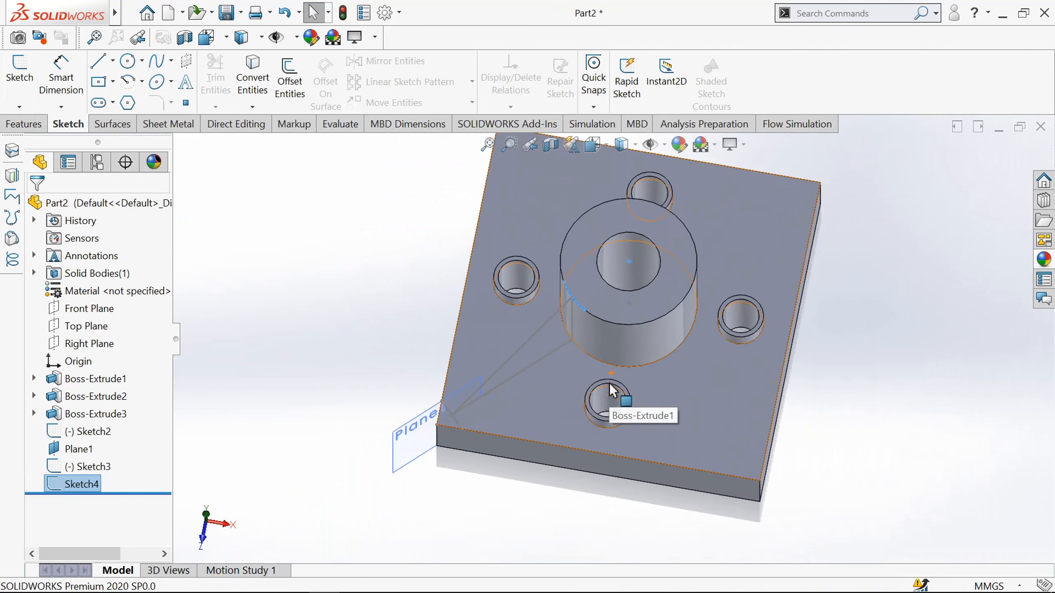
{"action": "left_click", "coordinate": [423, 326]}
{"action": "left_click", "coordinate": [24, 124]}
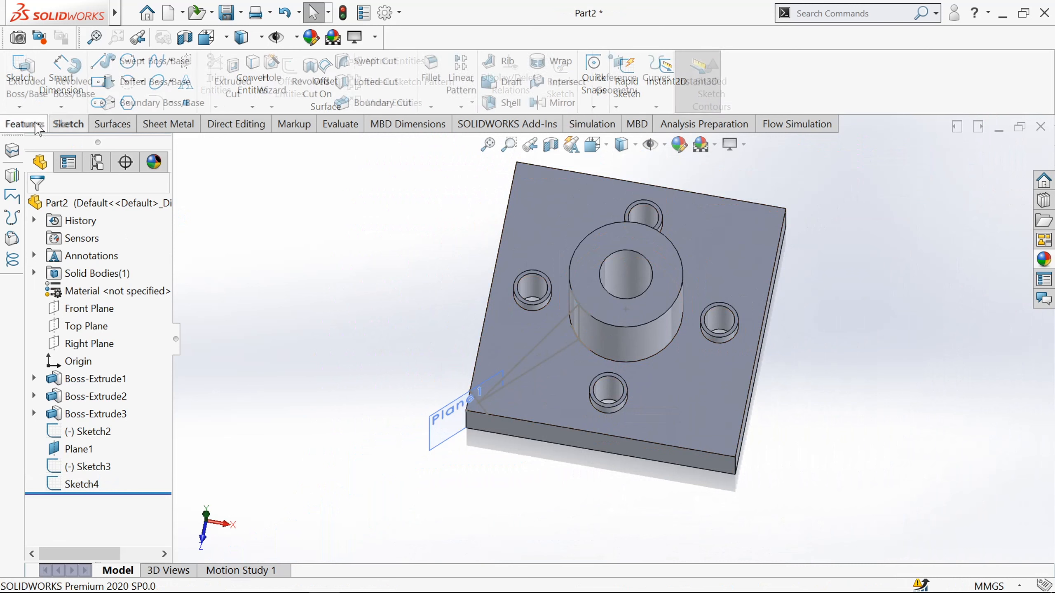
Start a Boundary Boss/Base with the triangle sketch as the Direction 1 profile and make Direction 2 ready for curves
{"action": "left_click", "coordinate": [168, 108]}
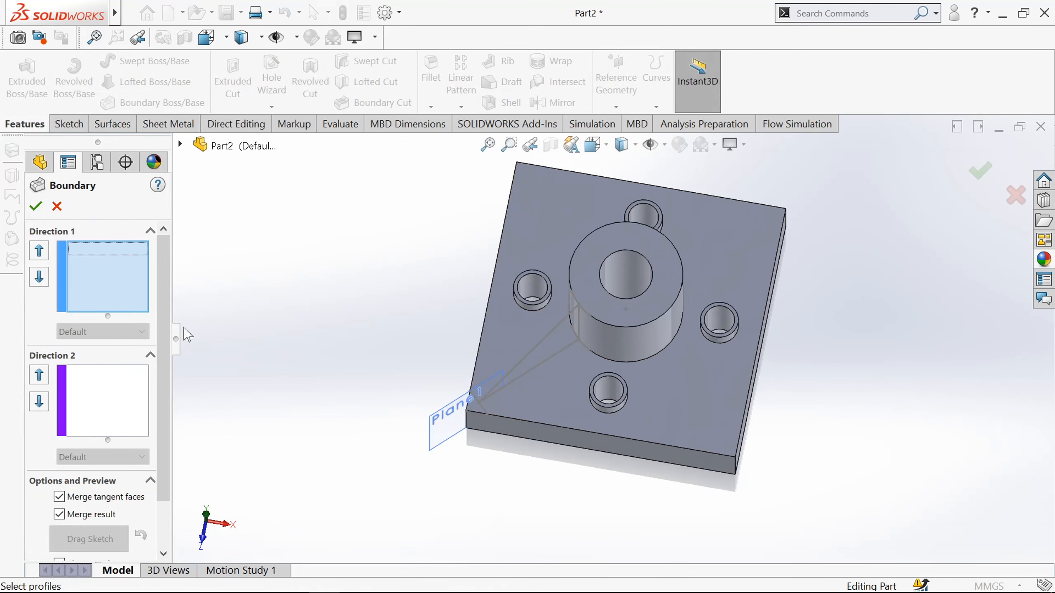
{"action": "scroll", "coordinate": [521, 358], "scroll_direction": "down", "scroll_amount": 3}
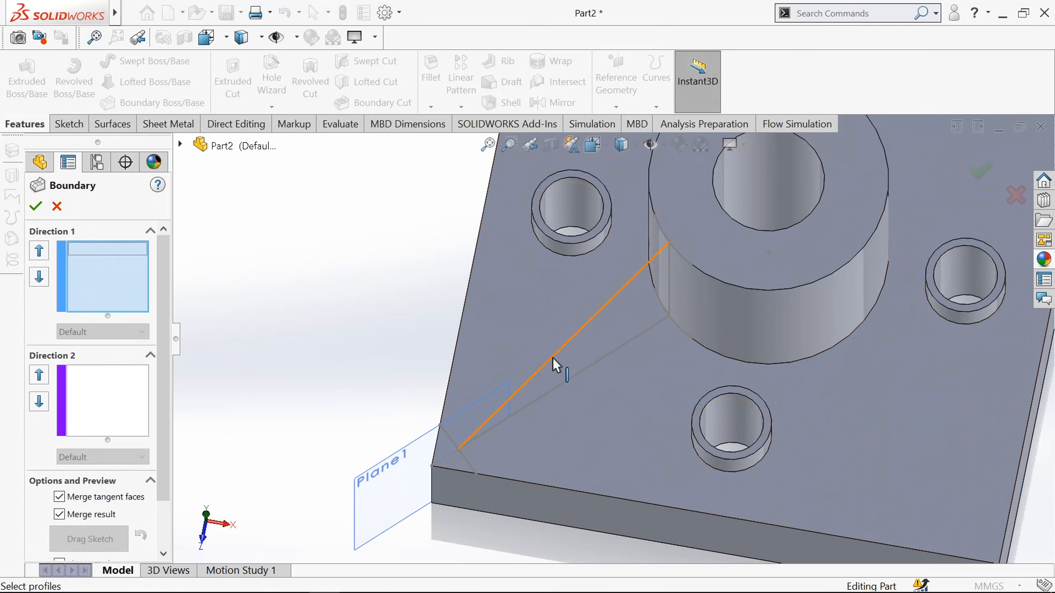
{"action": "left_click", "coordinate": [552, 358]}
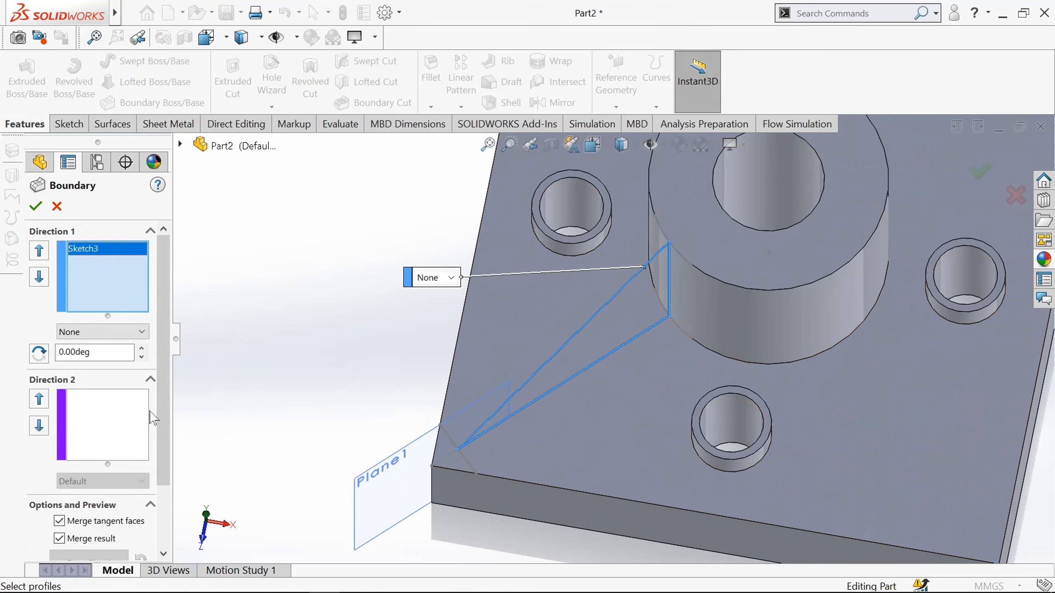
{"action": "left_click", "coordinate": [100, 435]}
{"action": "mouse_move", "coordinate": [415, 386]}
{"action": "middle_mouse_down"}
{"action": "mouse_move", "coordinate": [368, 330]}
{"action": "mouse_move", "coordinate": [305, 329]}
{"action": "middle_mouse_up"}
{"action": "scroll", "coordinate": [417, 401], "scroll_direction": "down", "scroll_amount": 2}
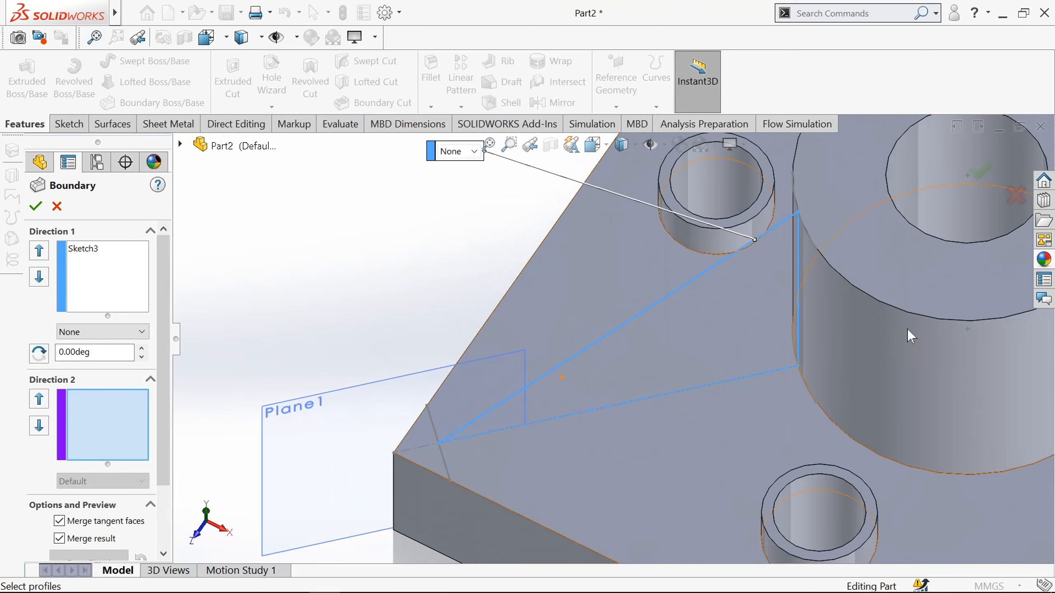
{"action": "left_click", "coordinate": [810, 241]}
{"action": "scroll", "coordinate": [820, 332], "scroll_direction": "down", "scroll_amount": 2}
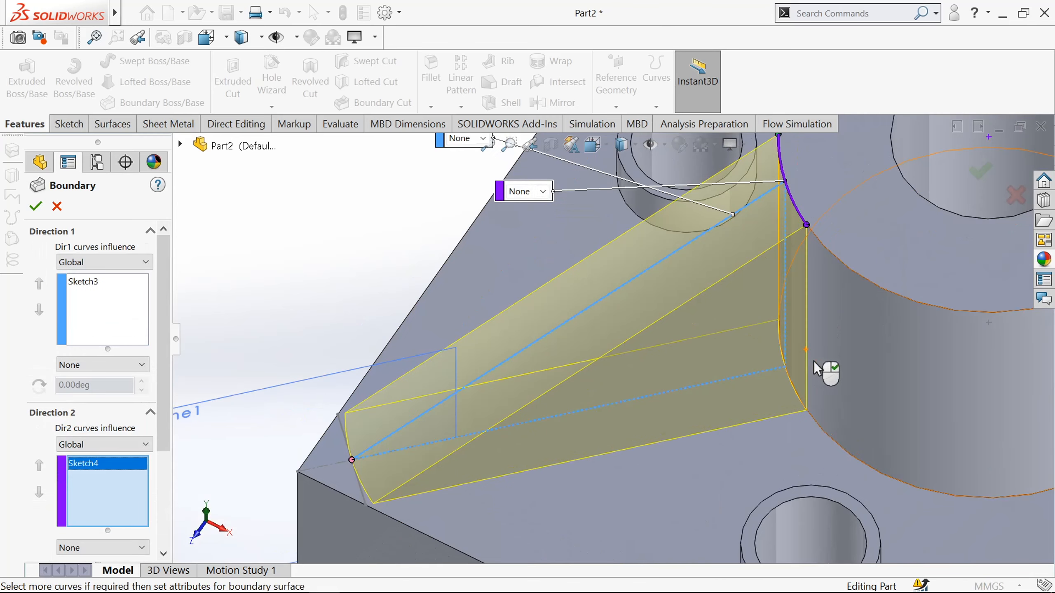
{"action": "right_click", "coordinate": [803, 412]}
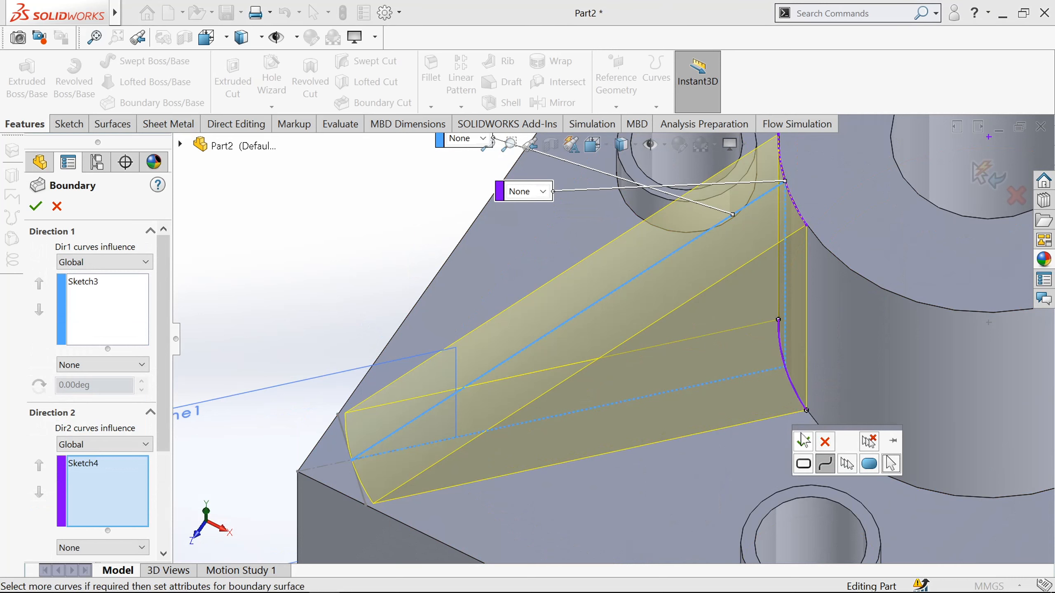
{"action": "left_click", "coordinate": [804, 439]}
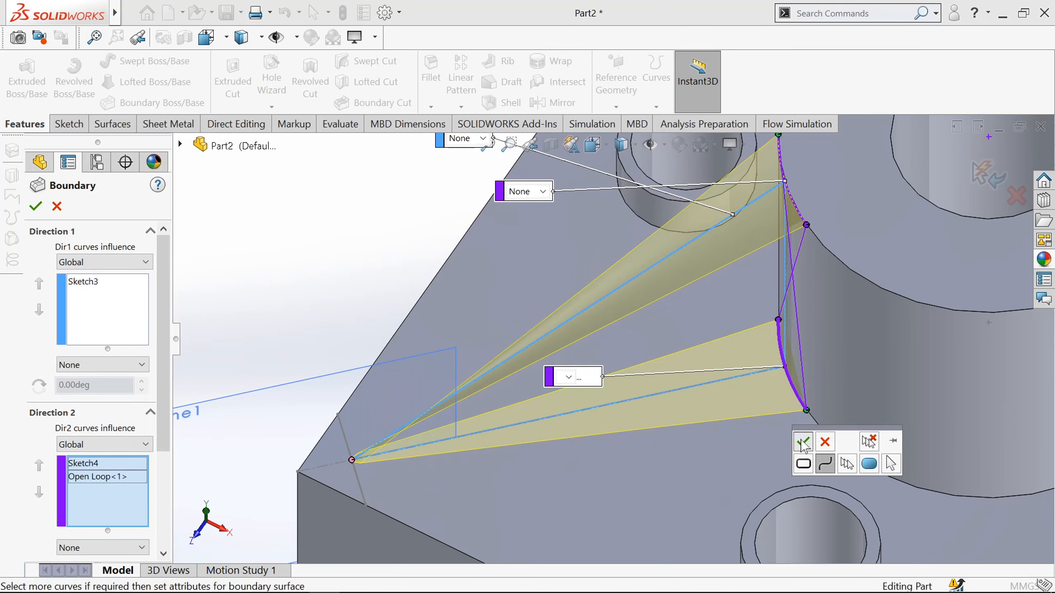
{"action": "right_click", "coordinate": [97, 500]}
{"action": "left_click", "coordinate": [153, 525]}
Add the arc sketch on the central boss's top and the arc at its base as Direction 2 curves
{"action": "scroll", "coordinate": [855, 229], "scroll_direction": "down", "scroll_amount": 2}
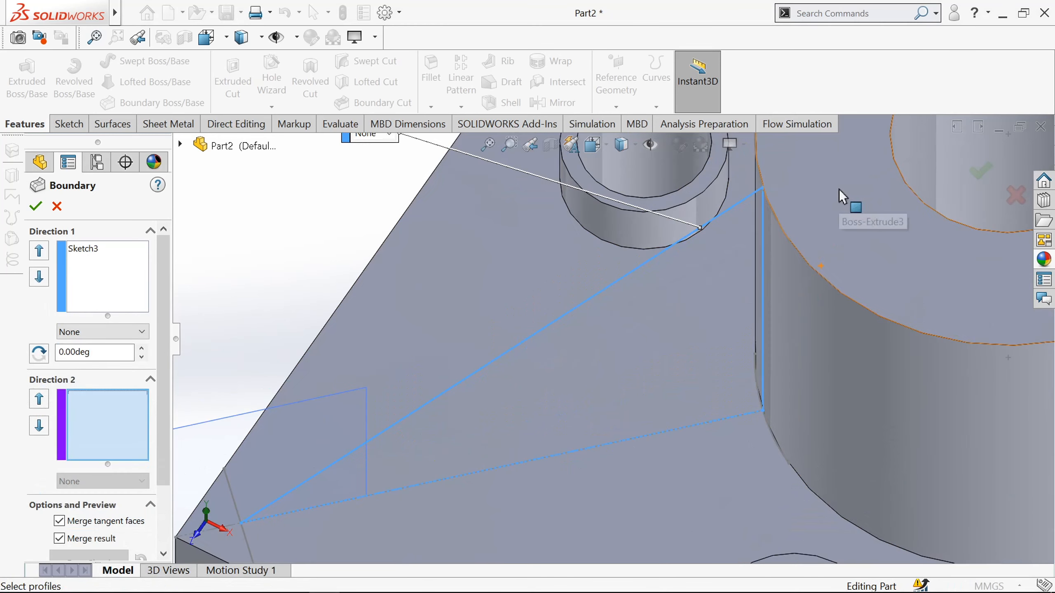
{"action": "left_click", "coordinate": [762, 183]}
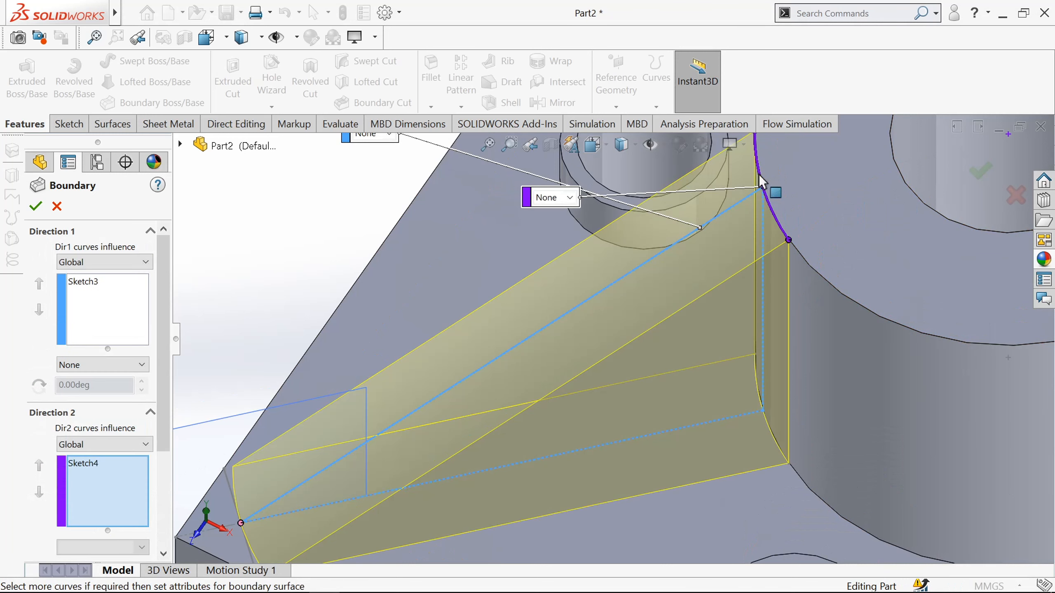
{"action": "scroll", "coordinate": [738, 369], "scroll_direction": "up", "scroll_amount": 2}
{"action": "left_click", "coordinate": [733, 379]}
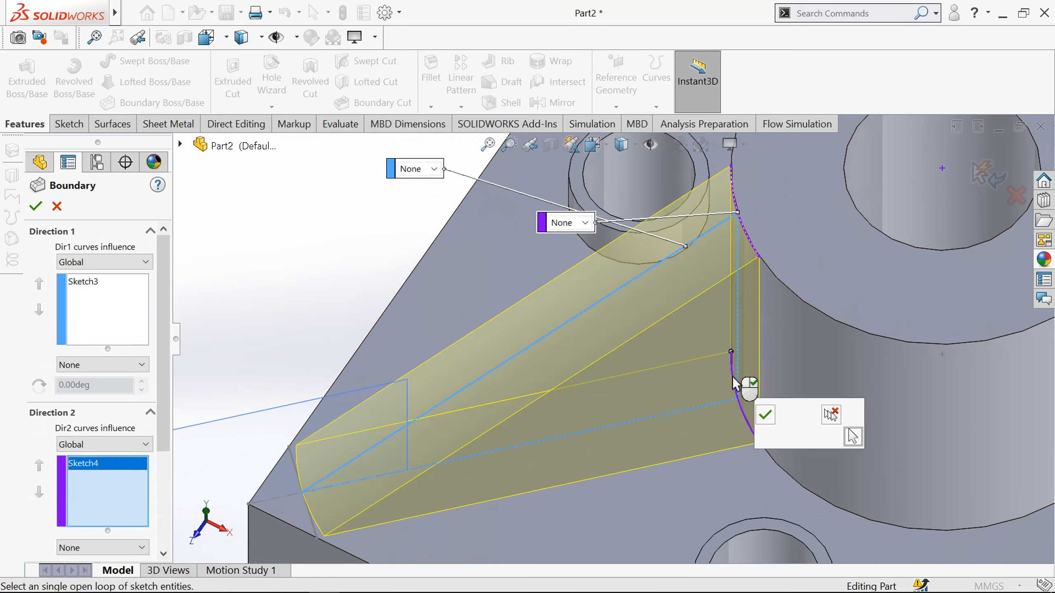
{"action": "left_click", "coordinate": [765, 415]}
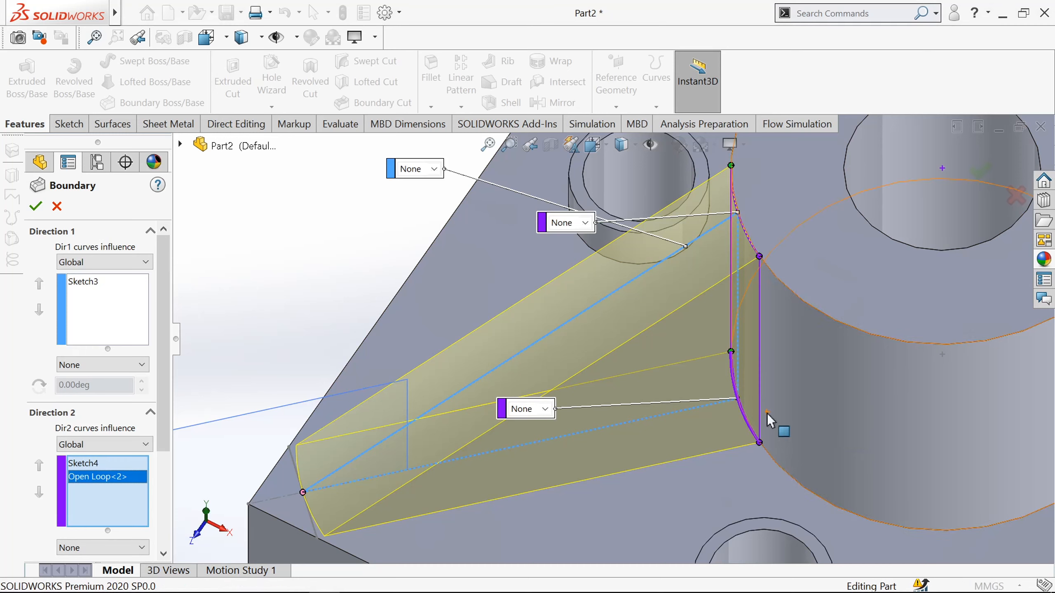
Add the short line at the plate's corner as the third Direction 2 curve and complete the boundary feature
{"action": "scroll", "coordinate": [414, 472], "scroll_direction": "down", "scroll_amount": 2}
{"action": "scroll", "coordinate": [275, 457], "scroll_direction": "up", "scroll_amount": 2}
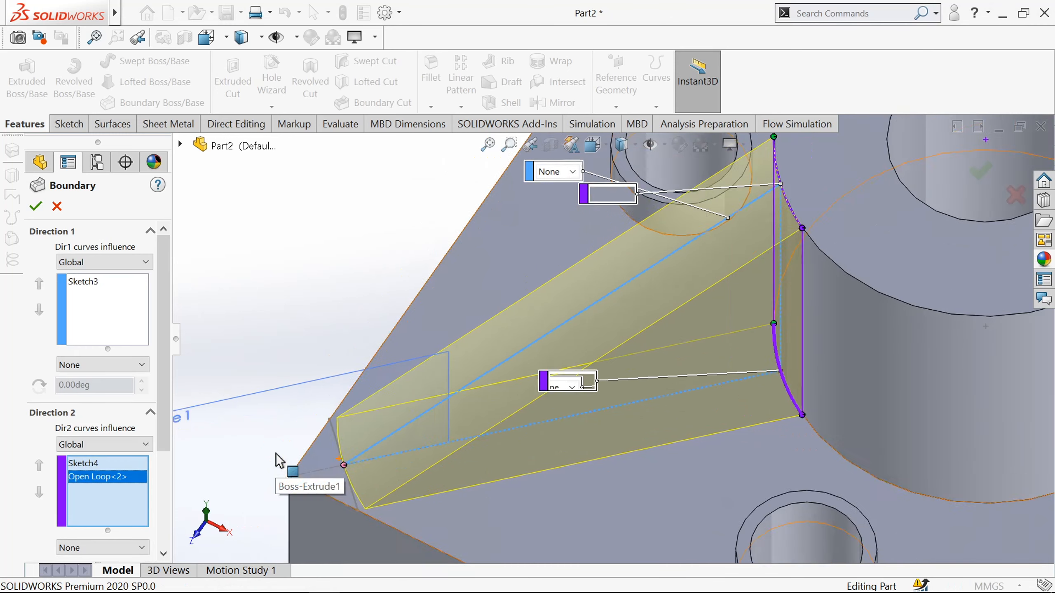
{"action": "left_click", "coordinate": [380, 419]}
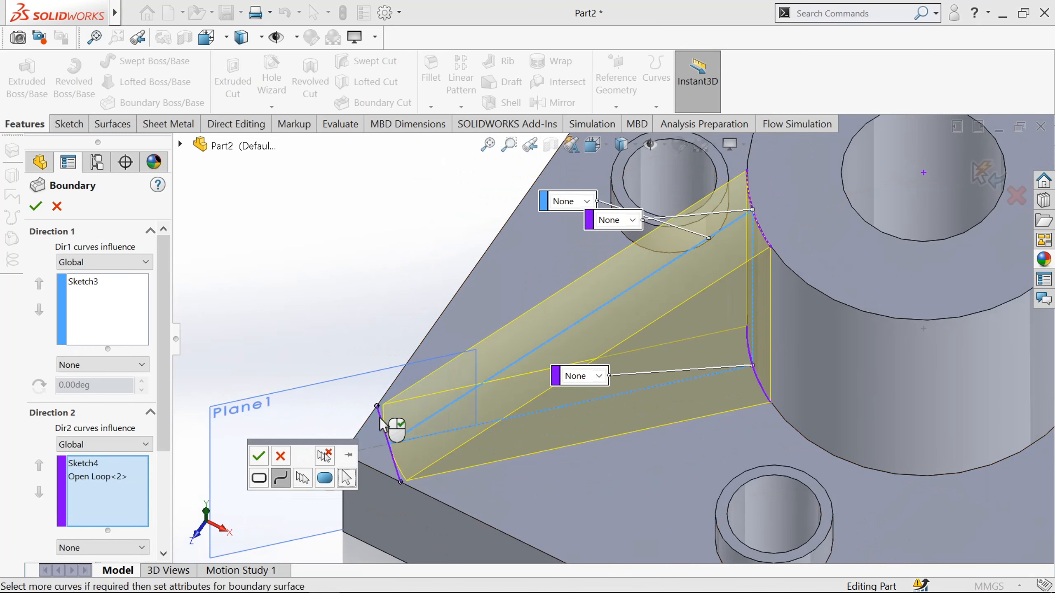
{"action": "left_click", "coordinate": [258, 456]}
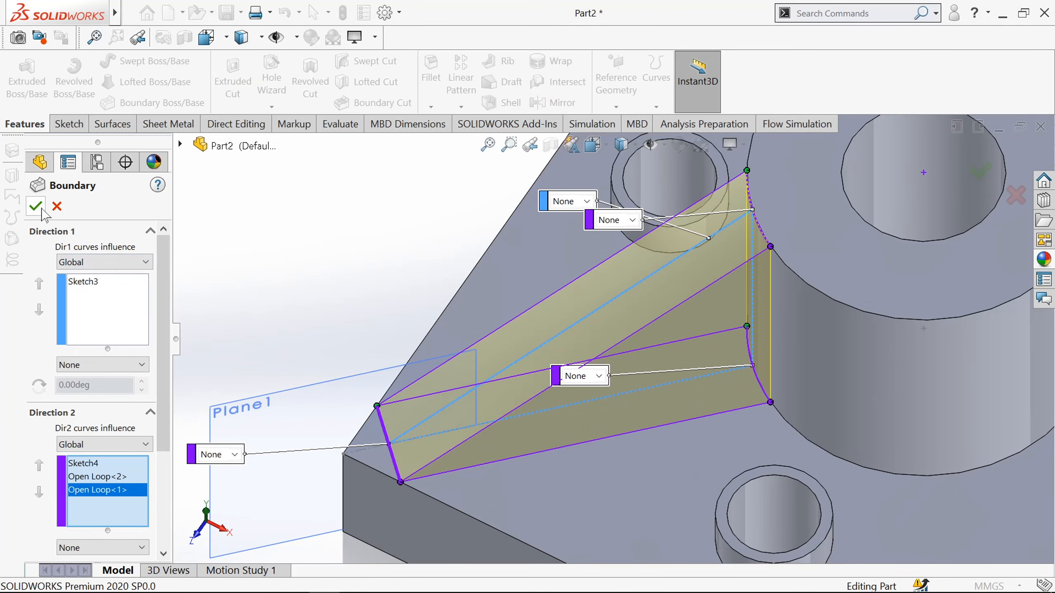
{"action": "scroll", "coordinate": [331, 304], "scroll_direction": "up", "scroll_amount": 4}
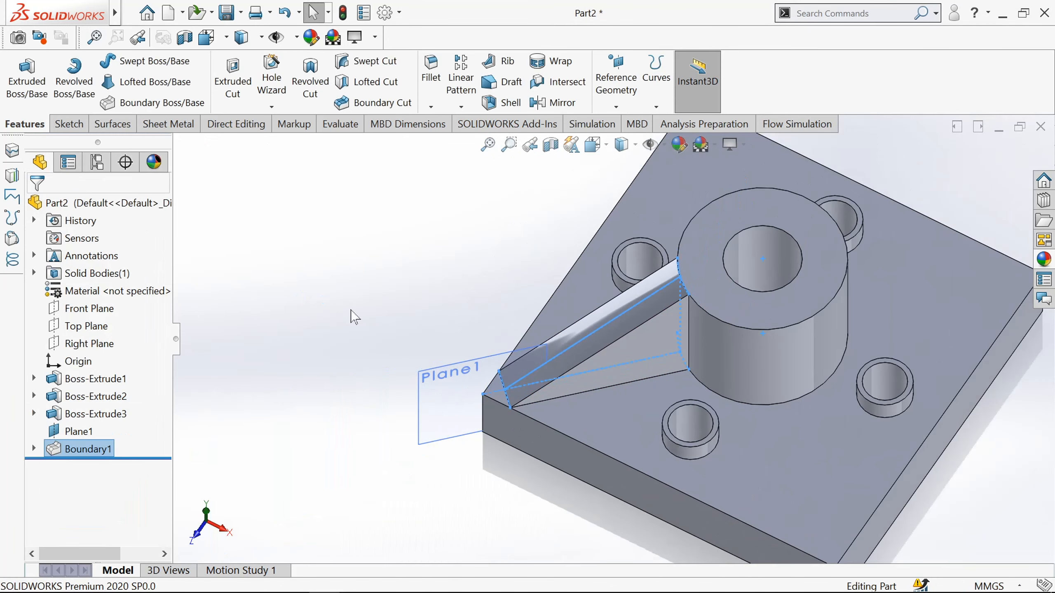
Clear the selection and hide the reference plane at the plate's corner
{"action": "left_click", "coordinate": [355, 369]}
{"action": "left_click", "coordinate": [79, 431]}
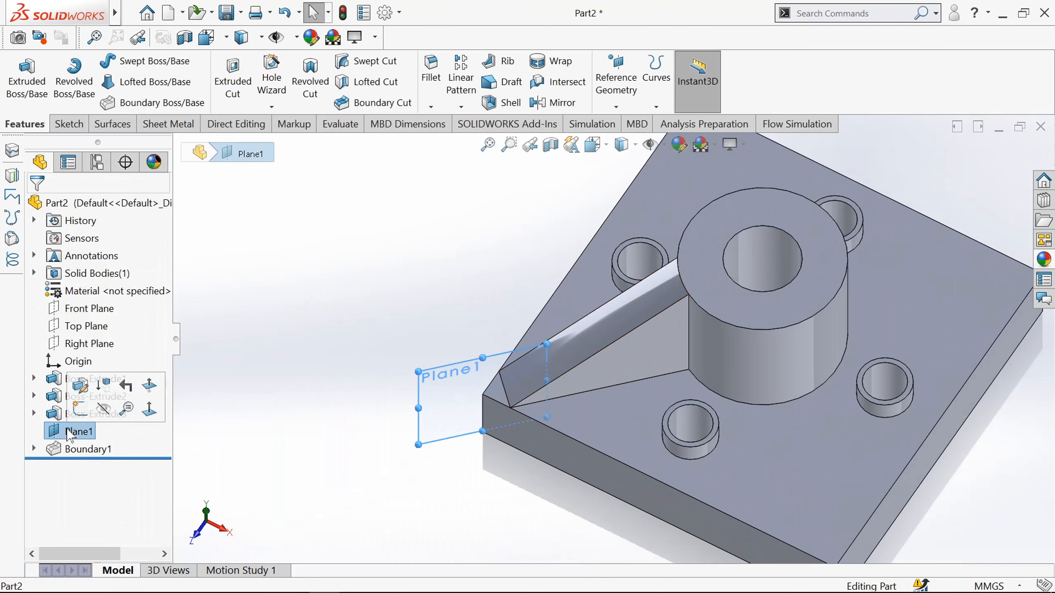
{"action": "left_click", "coordinate": [97, 409]}
Circular-pattern the diagonal boundary rib around the central boss with 4 equally spaced instances over 360 degrees
{"action": "mouse_move", "coordinate": [377, 323]}
{"action": "middle_mouse_down"}
{"action": "mouse_move", "coordinate": [405, 317]}
{"action": "mouse_move", "coordinate": [372, 295]}
{"action": "mouse_move", "coordinate": [377, 302]}
{"action": "middle_mouse_up"}
{"action": "scroll", "coordinate": [375, 296], "scroll_direction": "up", "scroll_amount": 1}
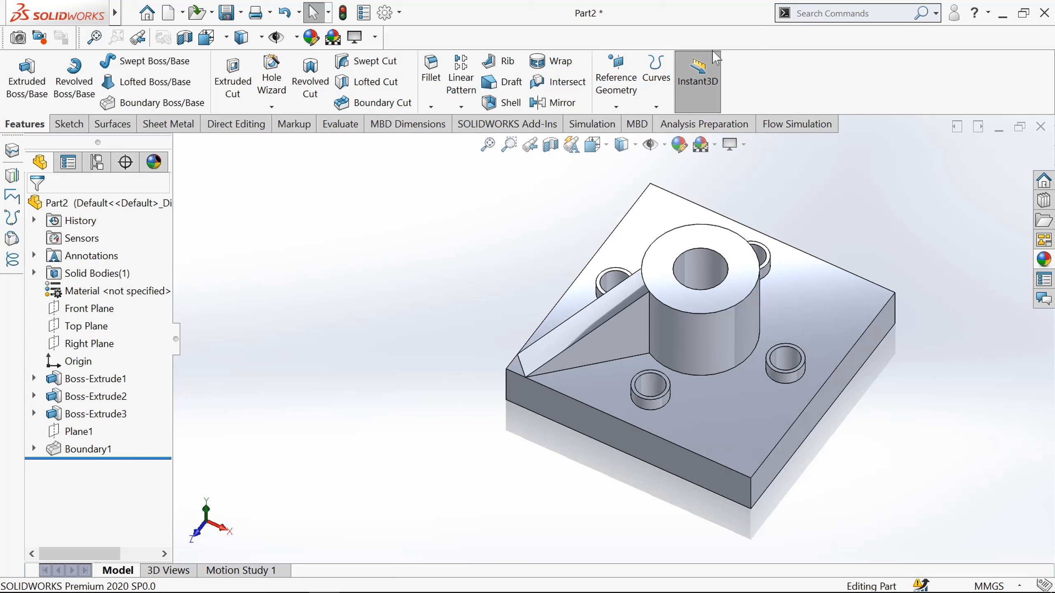
{"action": "left_click", "coordinate": [462, 107]}
{"action": "left_click", "coordinate": [483, 144]}
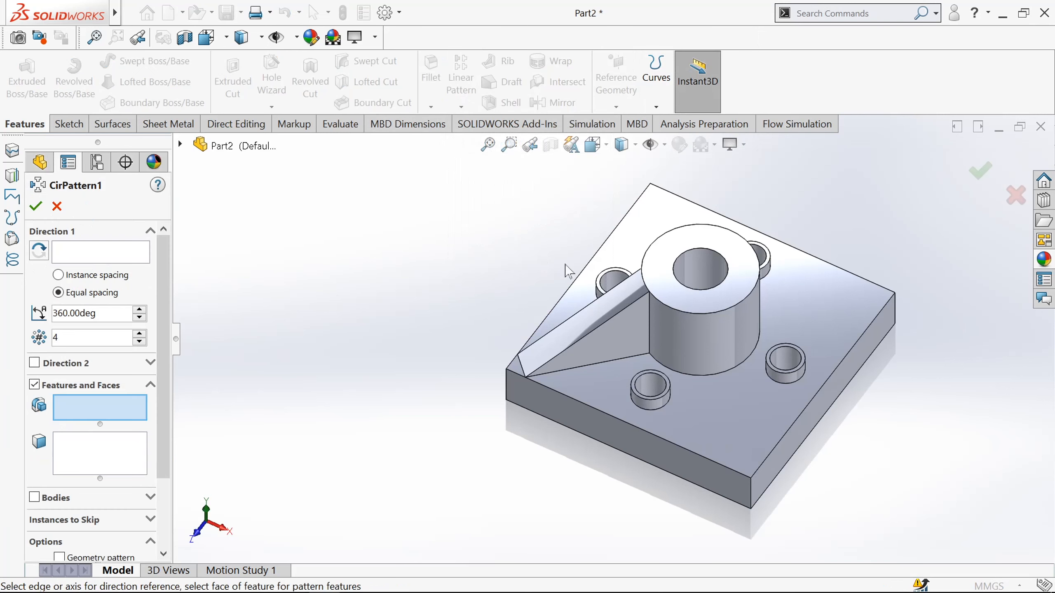
{"action": "scroll", "coordinate": [597, 283], "scroll_direction": "down", "scroll_amount": 1}
{"action": "left_click", "coordinate": [593, 340]}
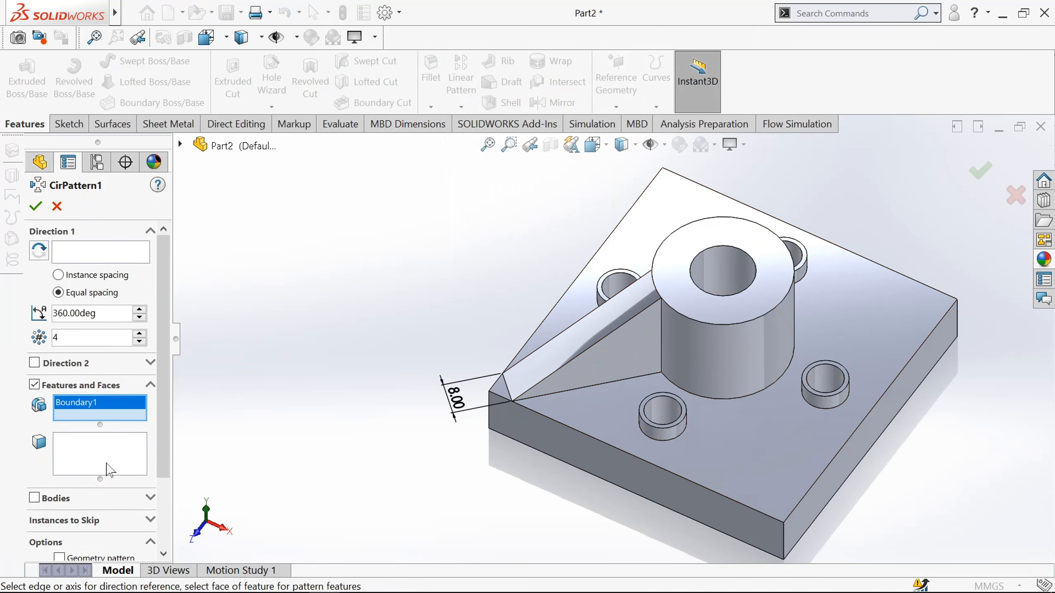
{"action": "left_click", "coordinate": [102, 255]}
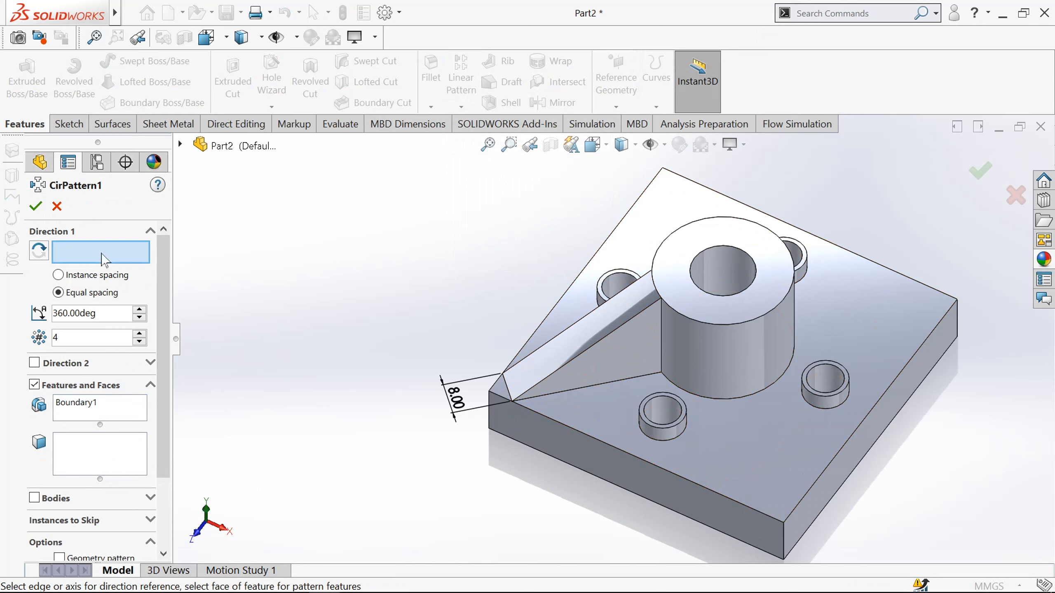
{"action": "left_click", "coordinate": [686, 327]}
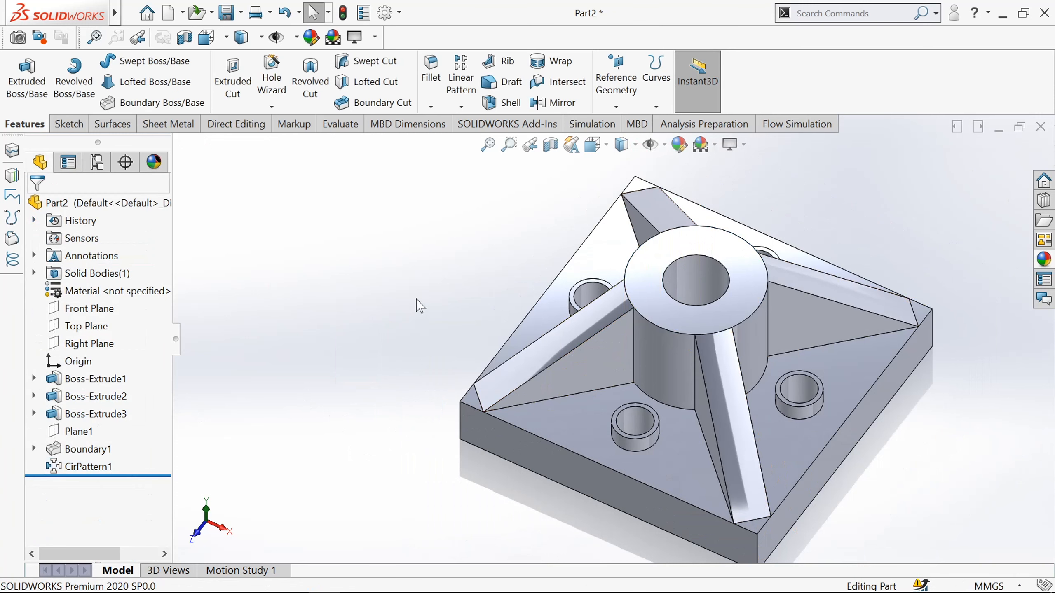
Start a fillet on the lower end edges of two diagonal ribs and the base edges of three small bosses
{"action": "middle_click_drag", "start_coordinate": [420, 307], "coordinate": [461, 291]}
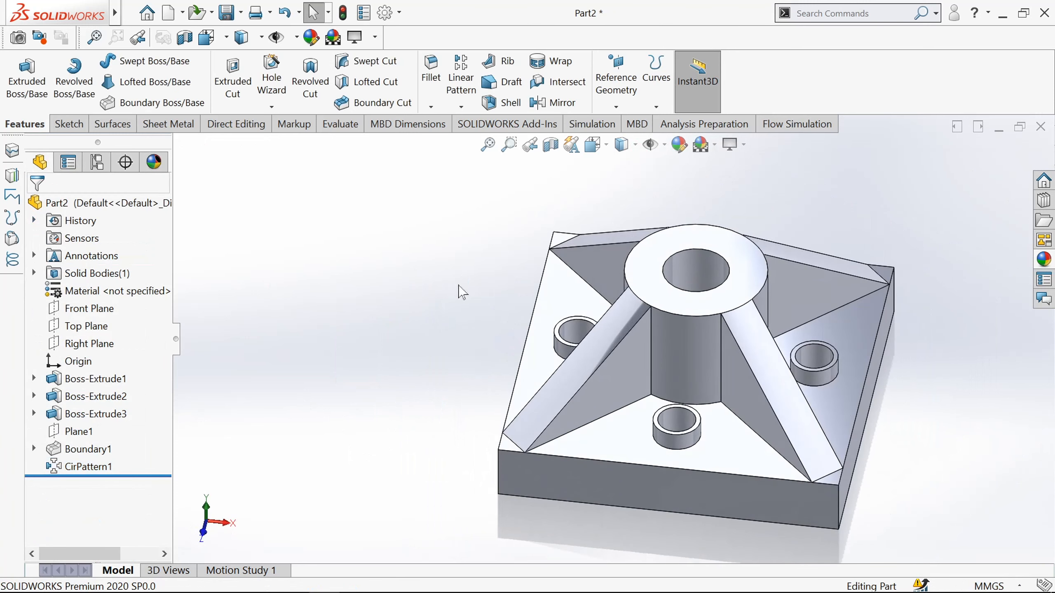
{"action": "left_click", "coordinate": [432, 94]}
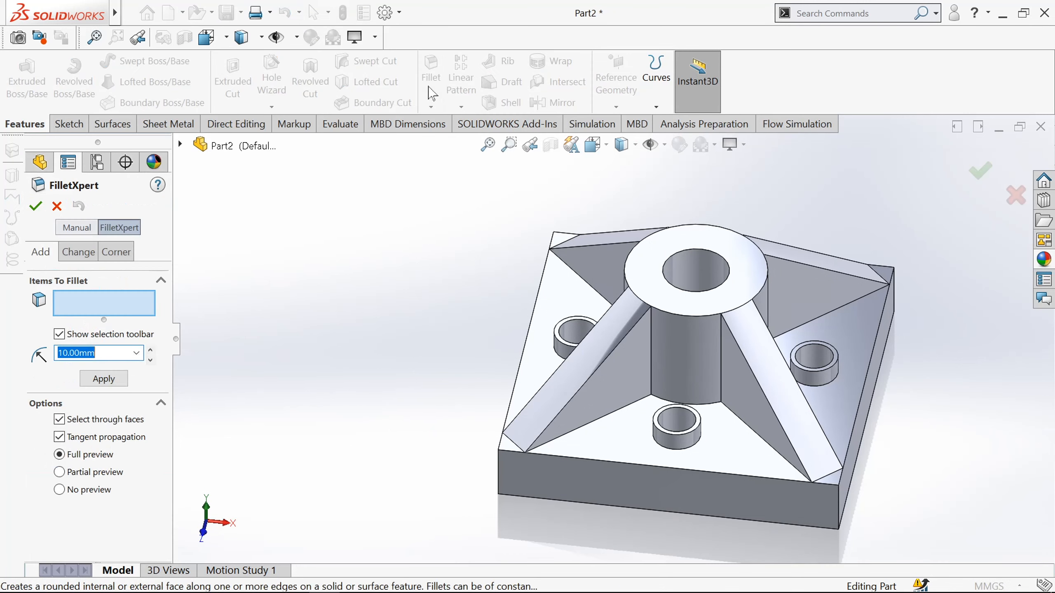
{"action": "left_click", "coordinate": [515, 449]}
{"action": "left_click", "coordinate": [678, 448]}
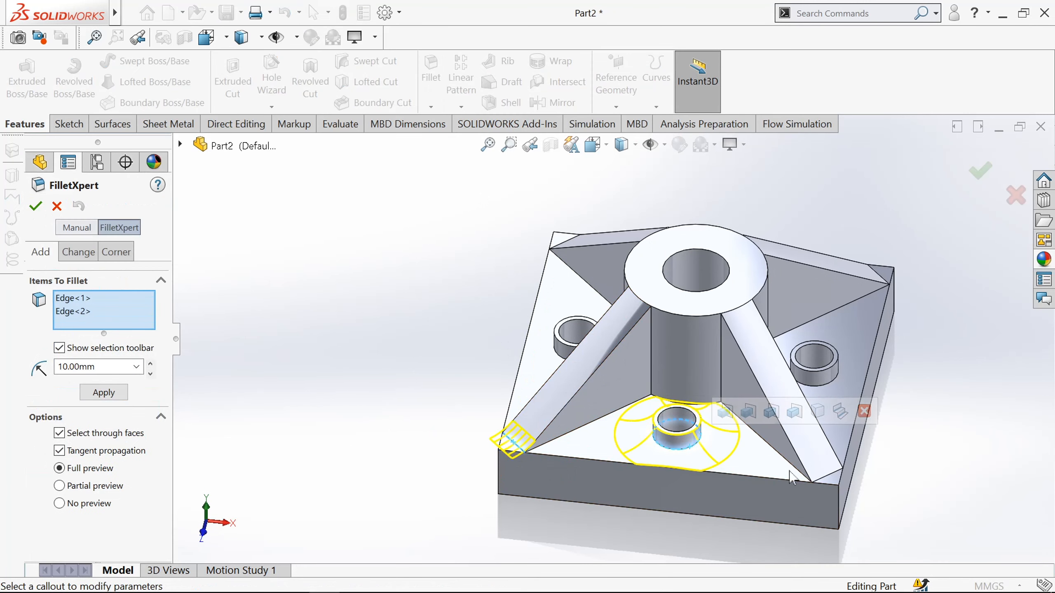
{"action": "left_click", "coordinate": [825, 488]}
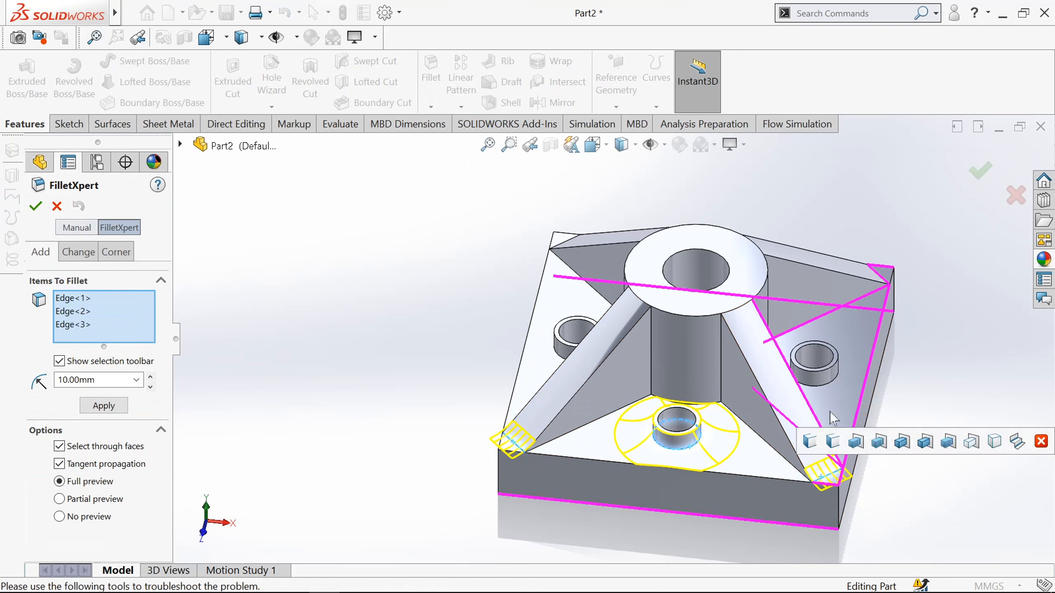
{"action": "left_click", "coordinate": [835, 386]}
{"action": "left_click", "coordinate": [569, 343]}
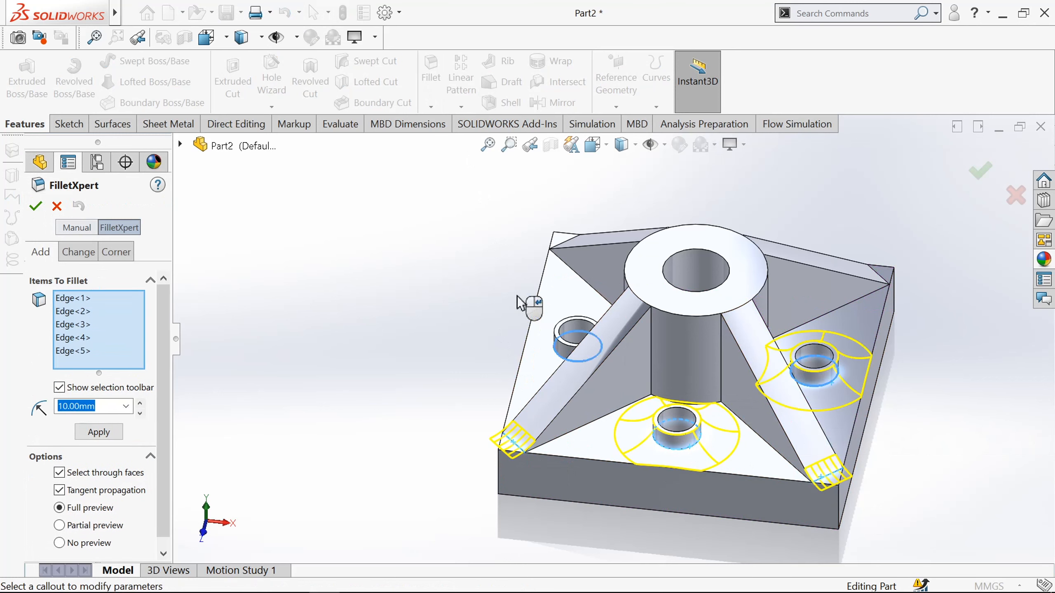
Add the fourth small boss's base edge and a third rib's lower end edge, and apply the fillet with a 3 mm radius
{"action": "middle_click_drag", "start_coordinate": [522, 304], "coordinate": [488, 293]}
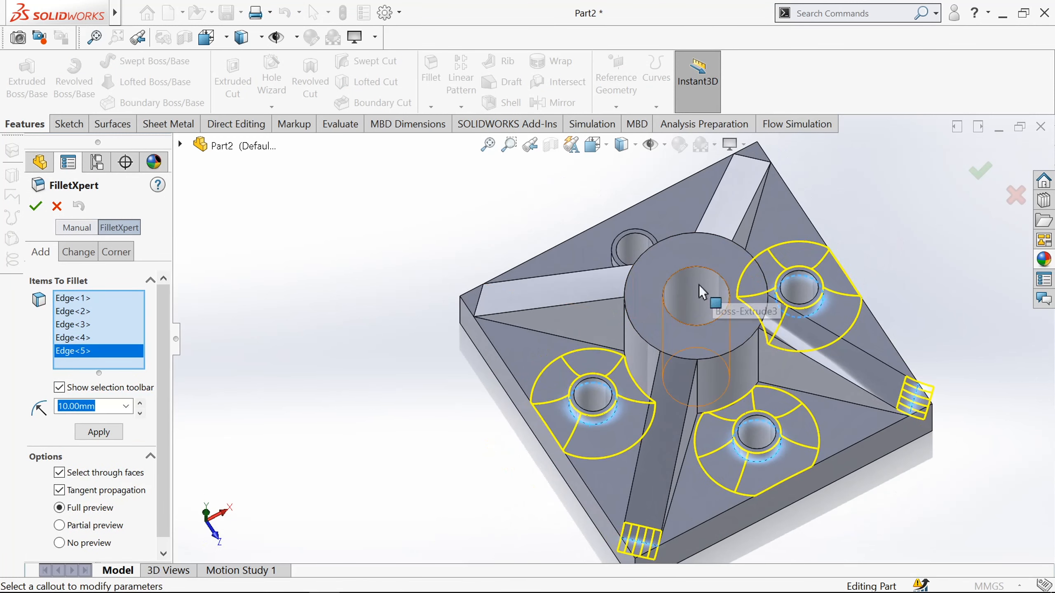
{"action": "middle_click_drag", "start_coordinate": [400, 252], "coordinate": [570, 502]}
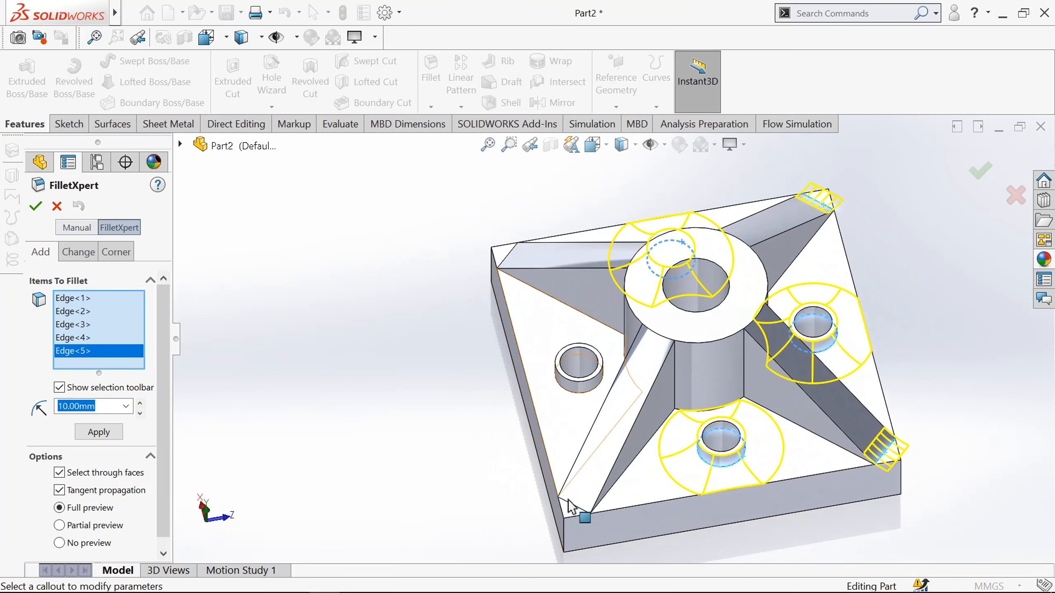
{"action": "left_click", "coordinate": [576, 395]}
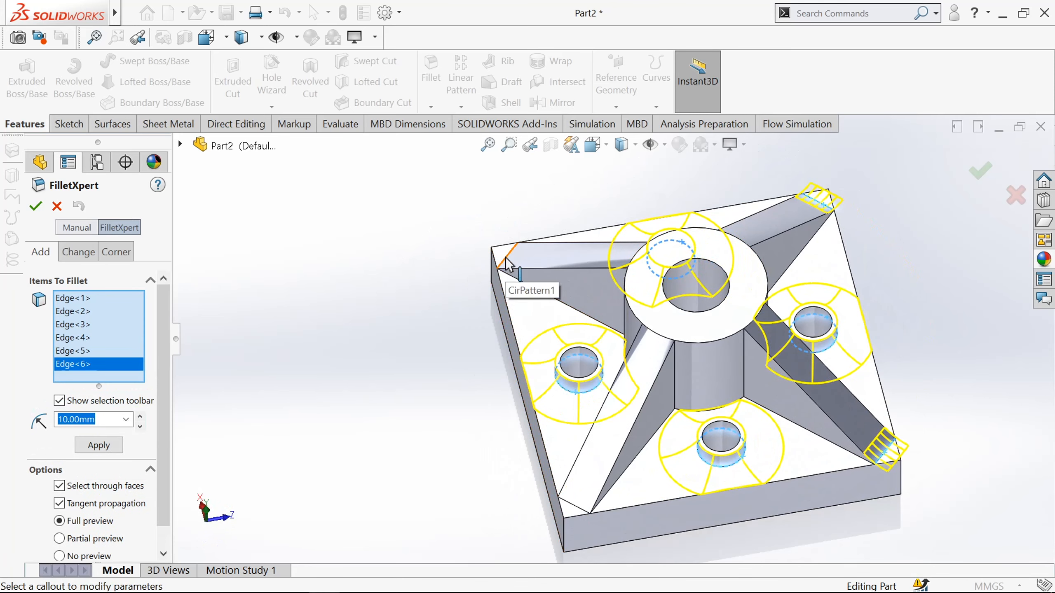
{"action": "left_click", "coordinate": [523, 278]}
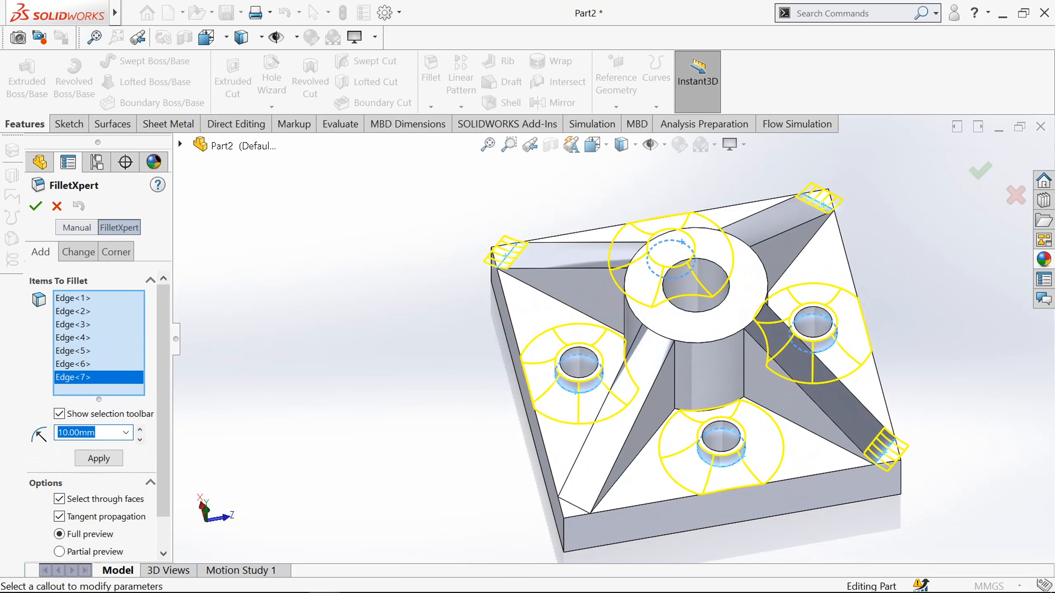
{"action": "type", "text": "3"}
{"action": "key", "text": "Return"}
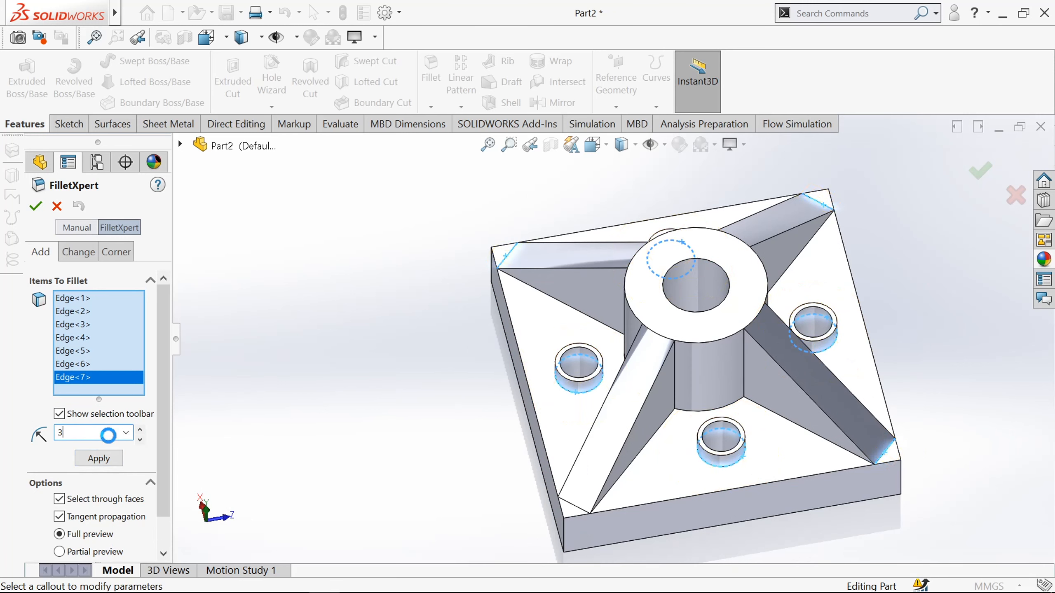
{"action": "left_click", "coordinate": [36, 206]}
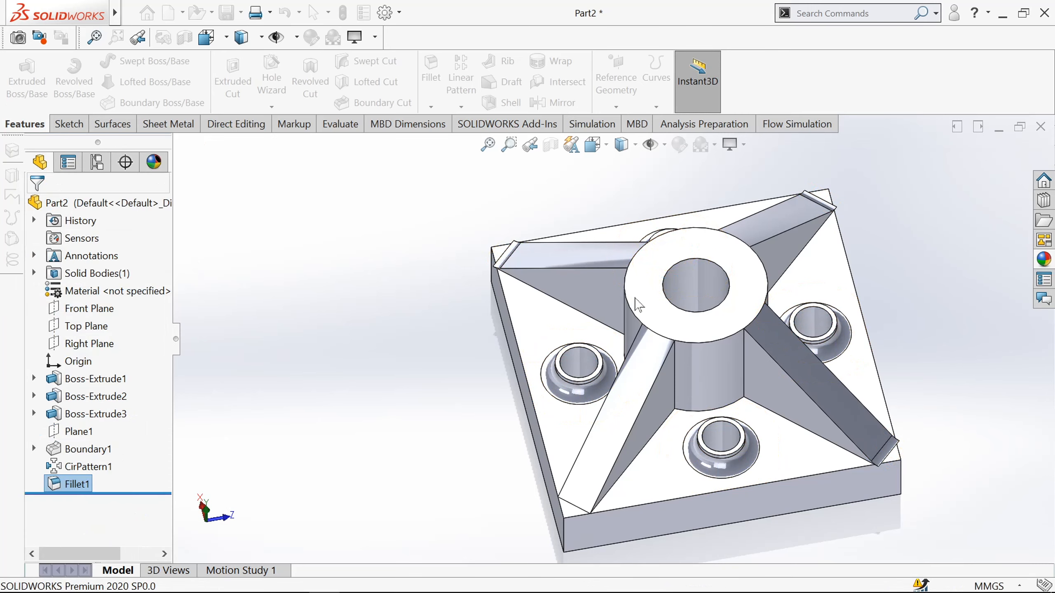
{"action": "scroll", "coordinate": [738, 354], "scroll_direction": "up", "scroll_amount": 1}
{"action": "middle_click_drag", "start_coordinate": [739, 354], "coordinate": [528, 482]}
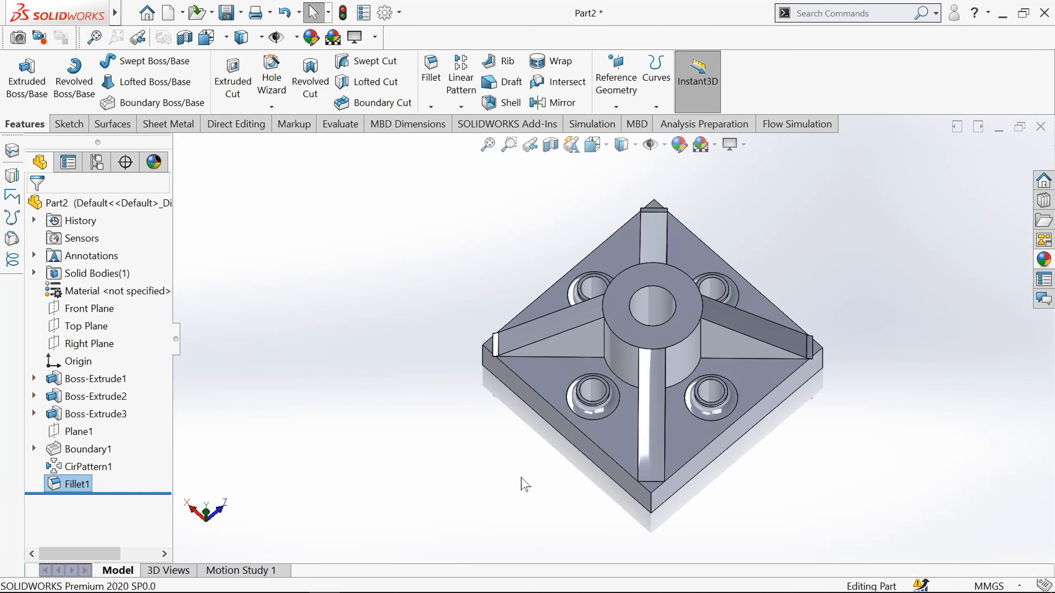